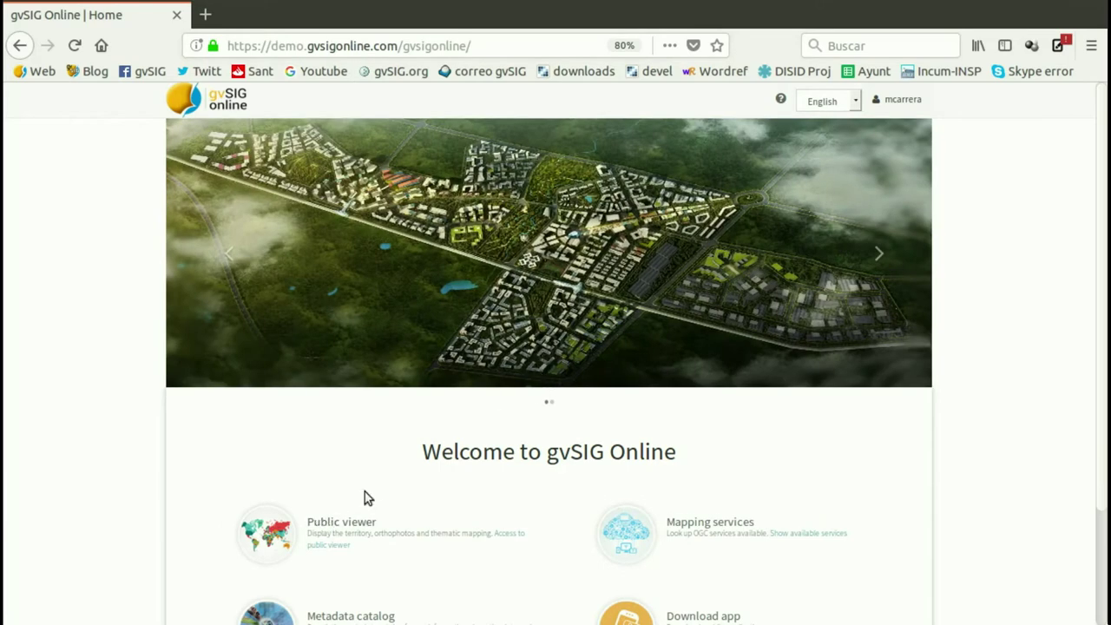
Look over the gvSIG Online home page and open the account's dashboard.
scroll(365, 490, "down", 3)
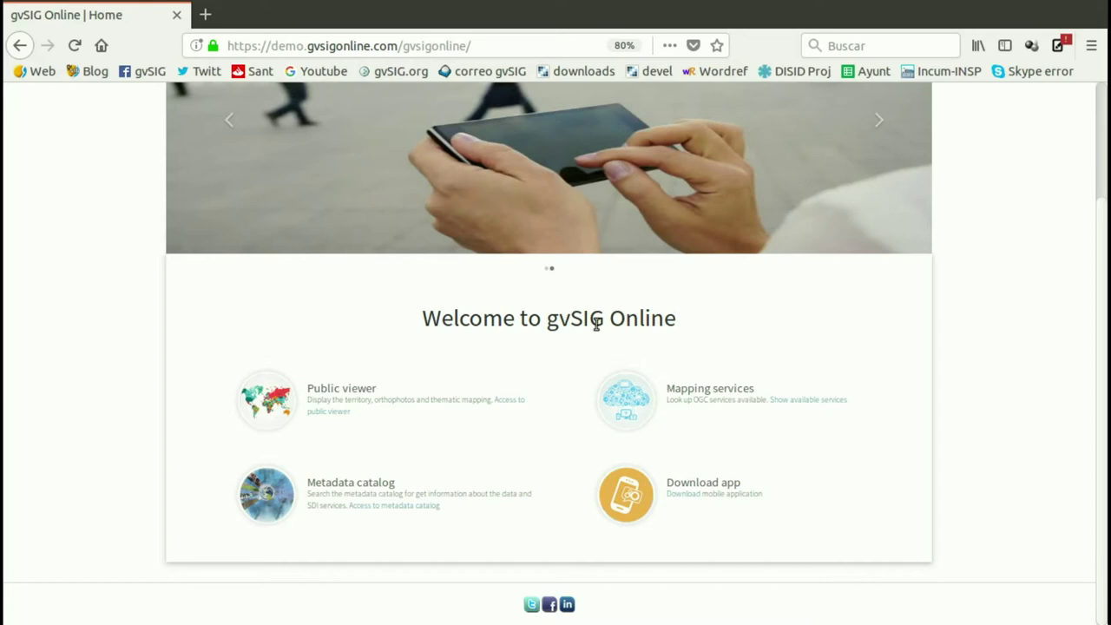
scroll(474, 367, "up", 2)
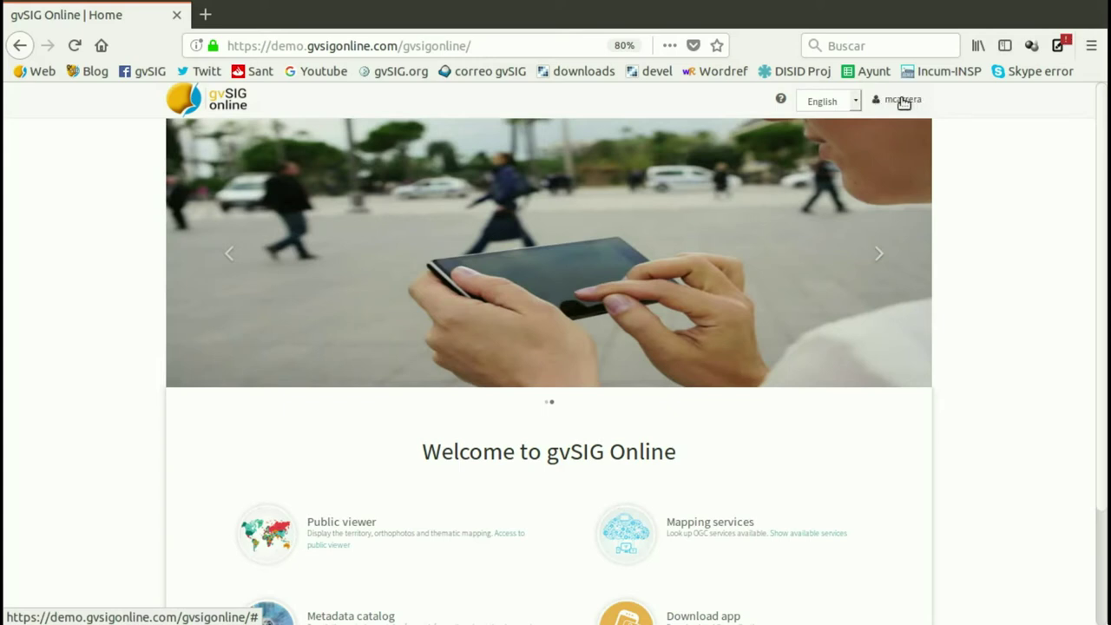
left_click(902, 99)
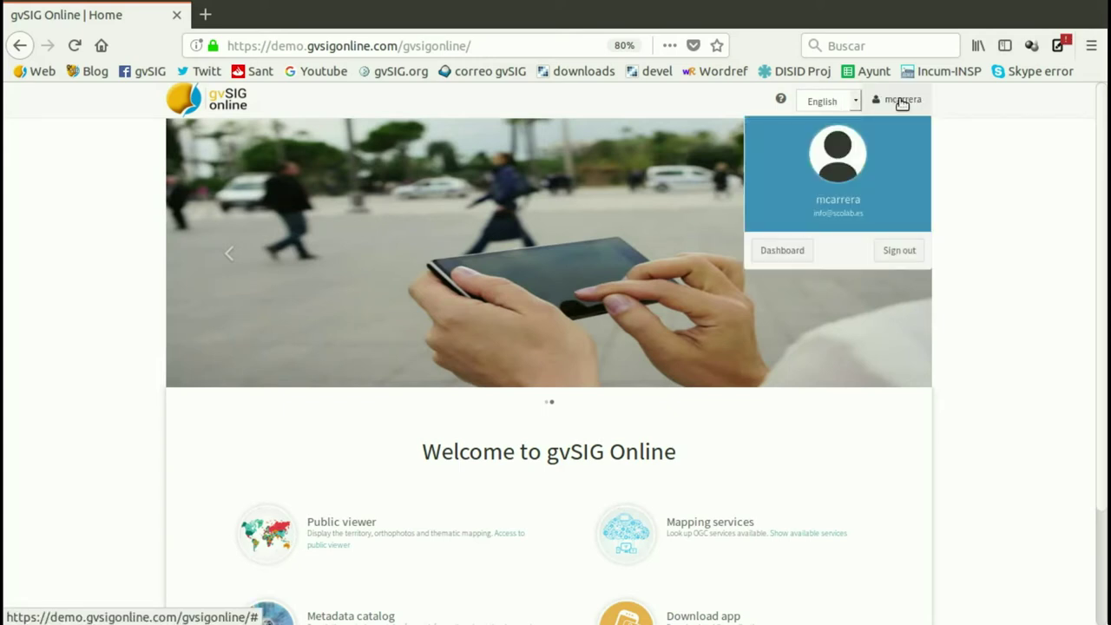
left_click(784, 254)
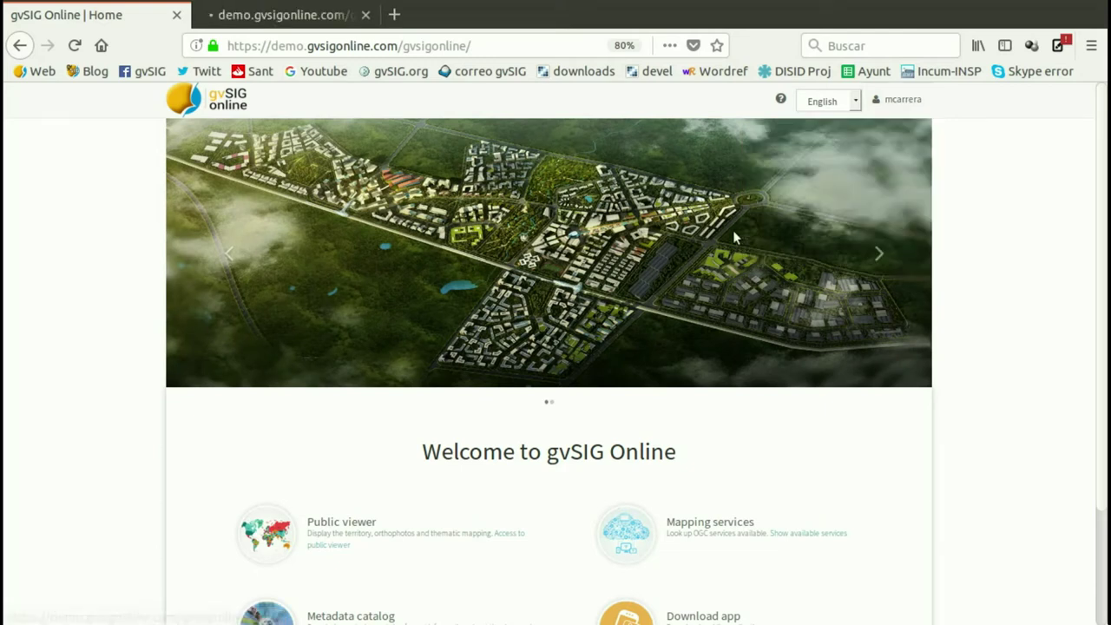
left_click(282, 17)
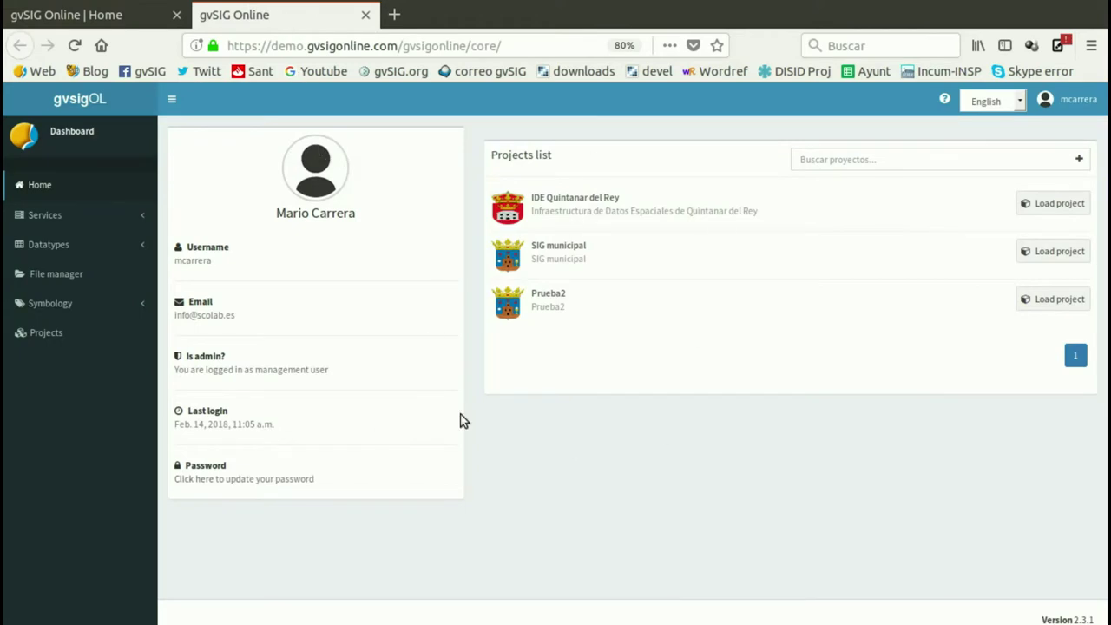
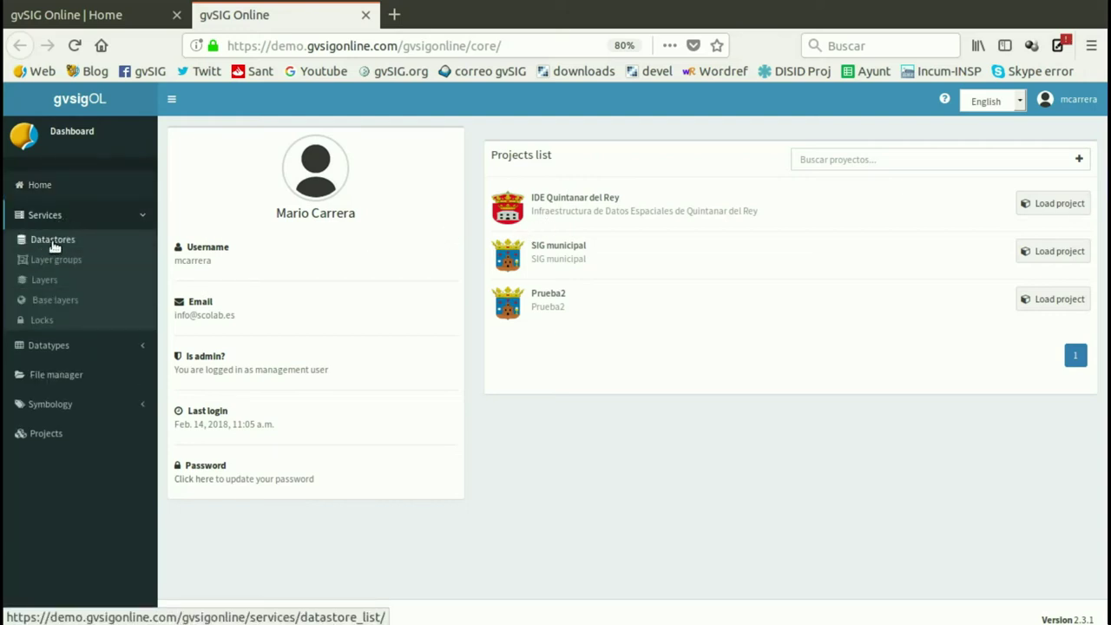
Open the datastores list and examine the Municipality_GIS datastore entry.
left_click(47, 244)
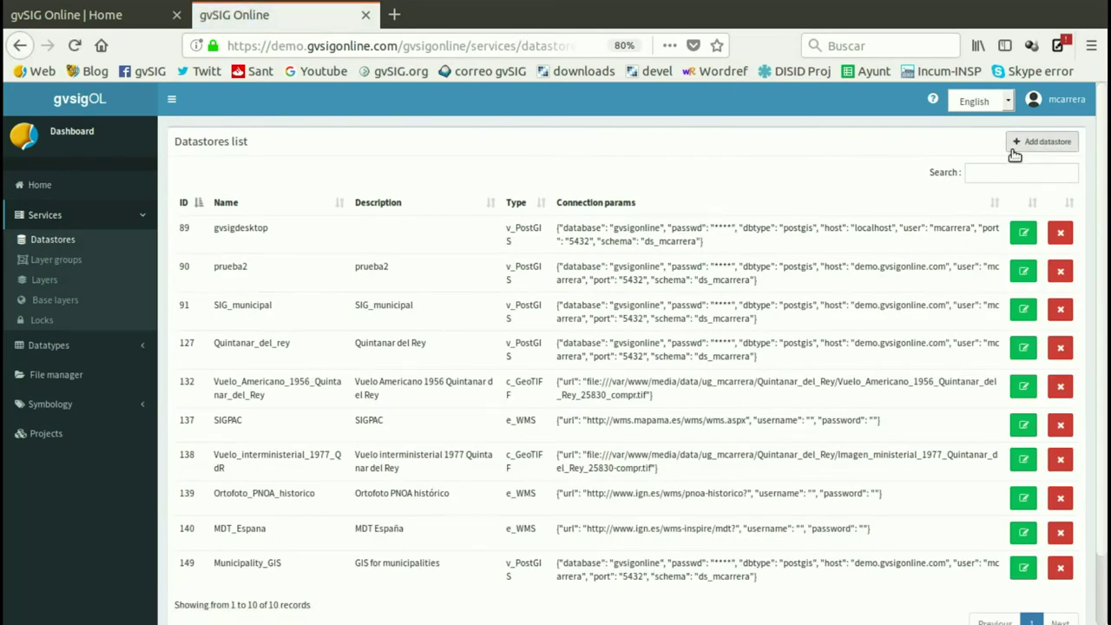
double_click(225, 563)
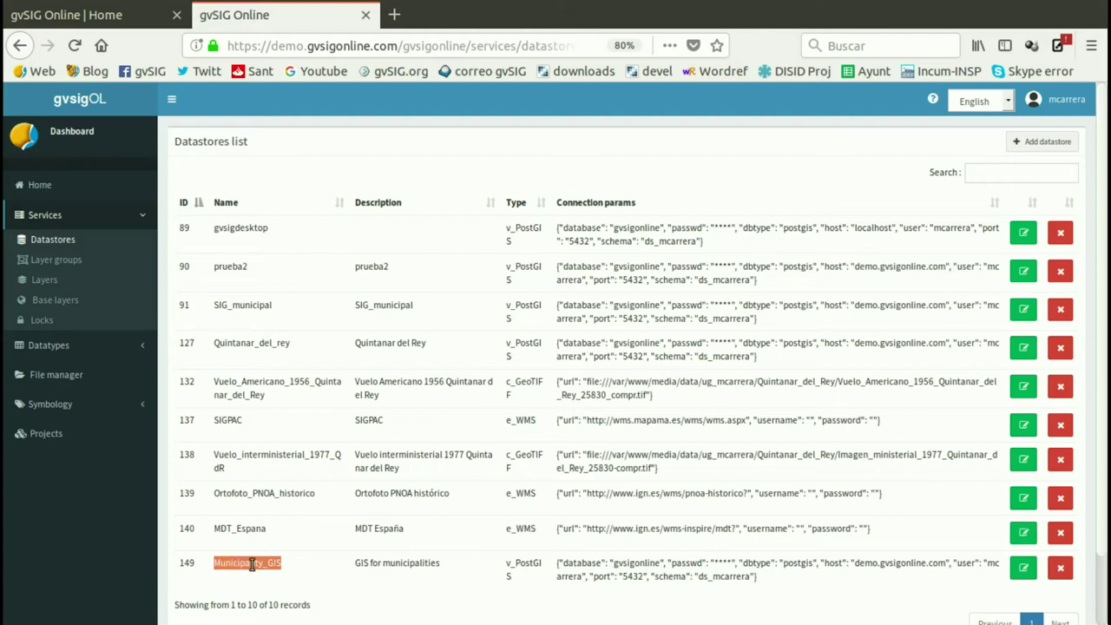
left_click(280, 583)
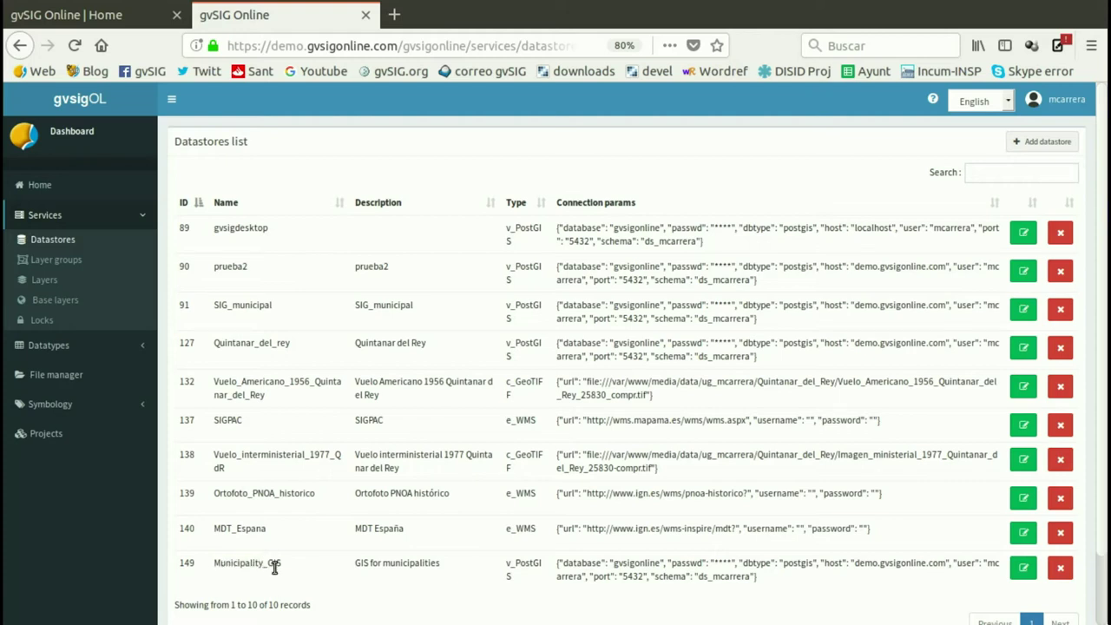
left_click(57, 302)
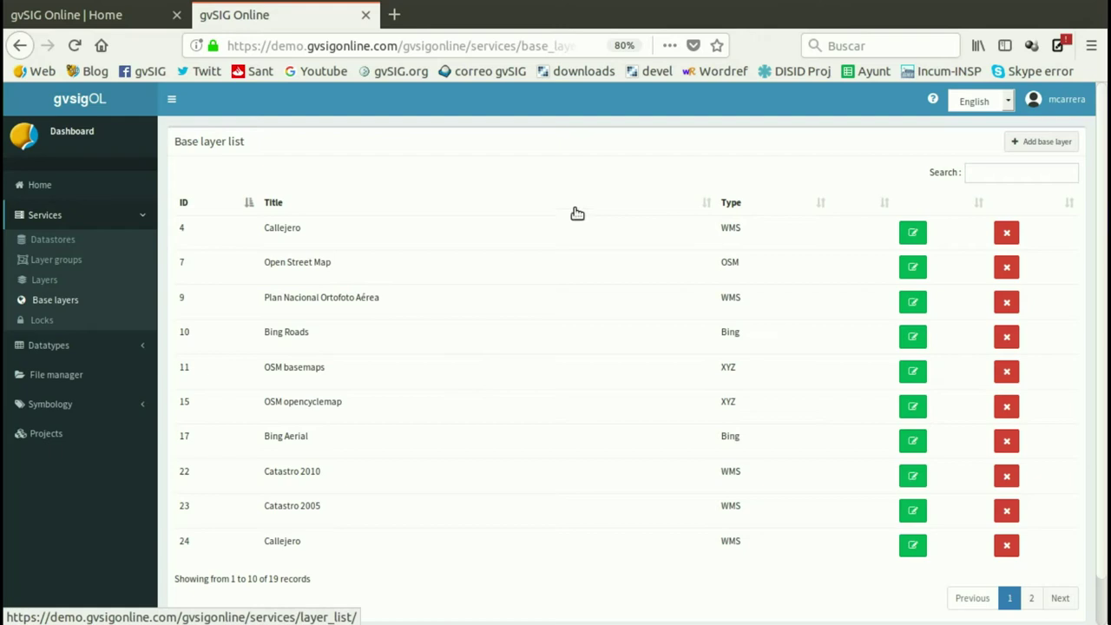
left_click(1049, 144)
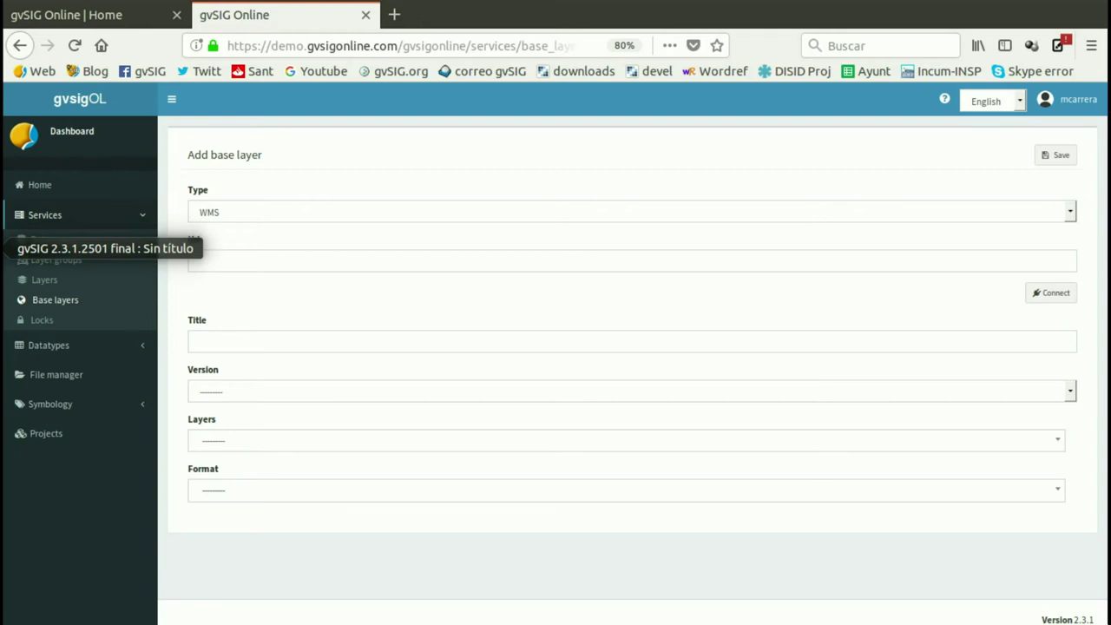
left_click(4, 320)
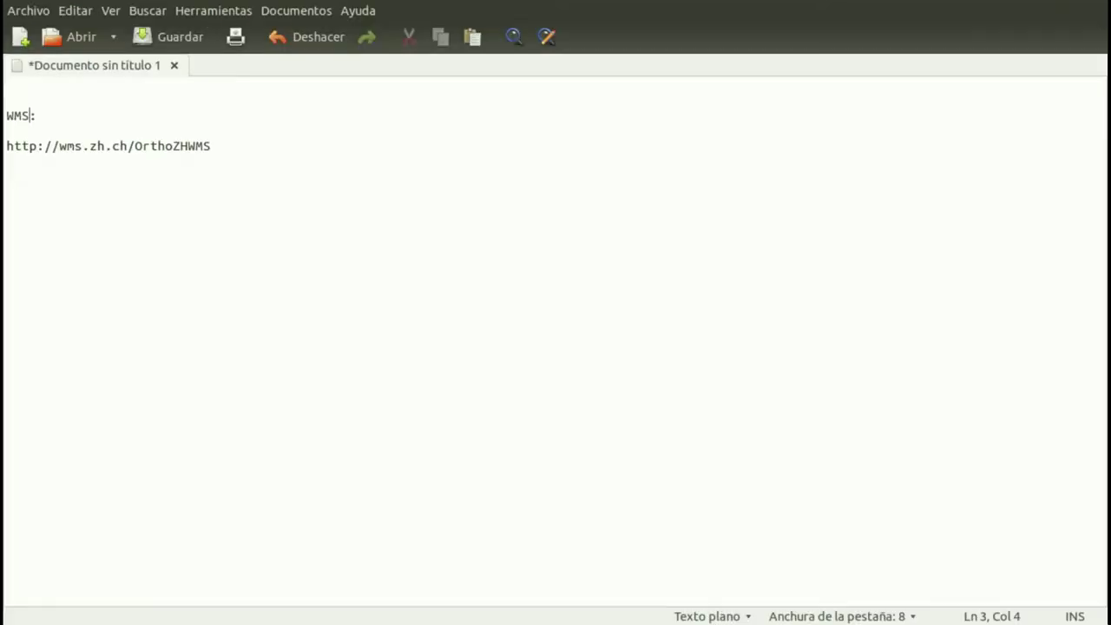
double_click(37, 144)
left_click(30, 145)
left_click_drag(7, 145, 211, 145)
key("ctrl+c")
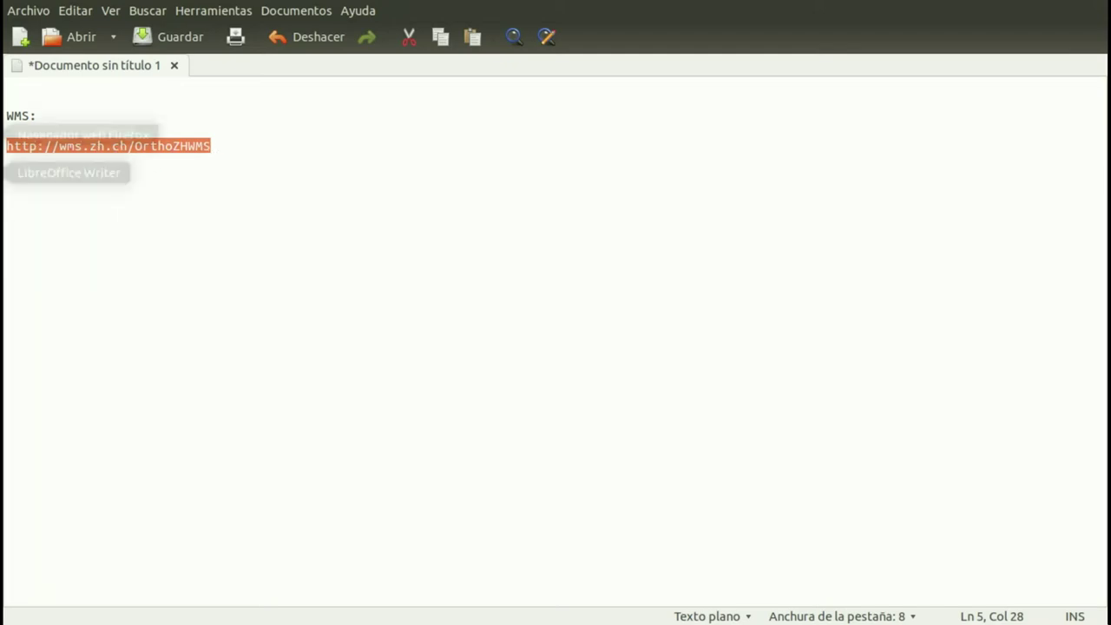
left_click(2, 135)
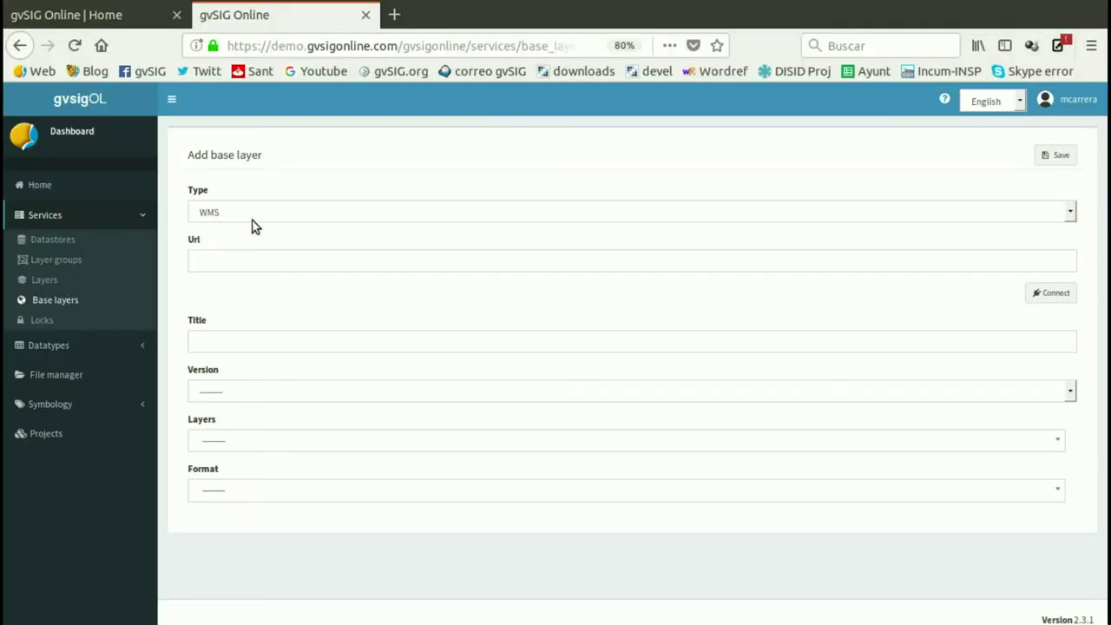
left_click(249, 260)
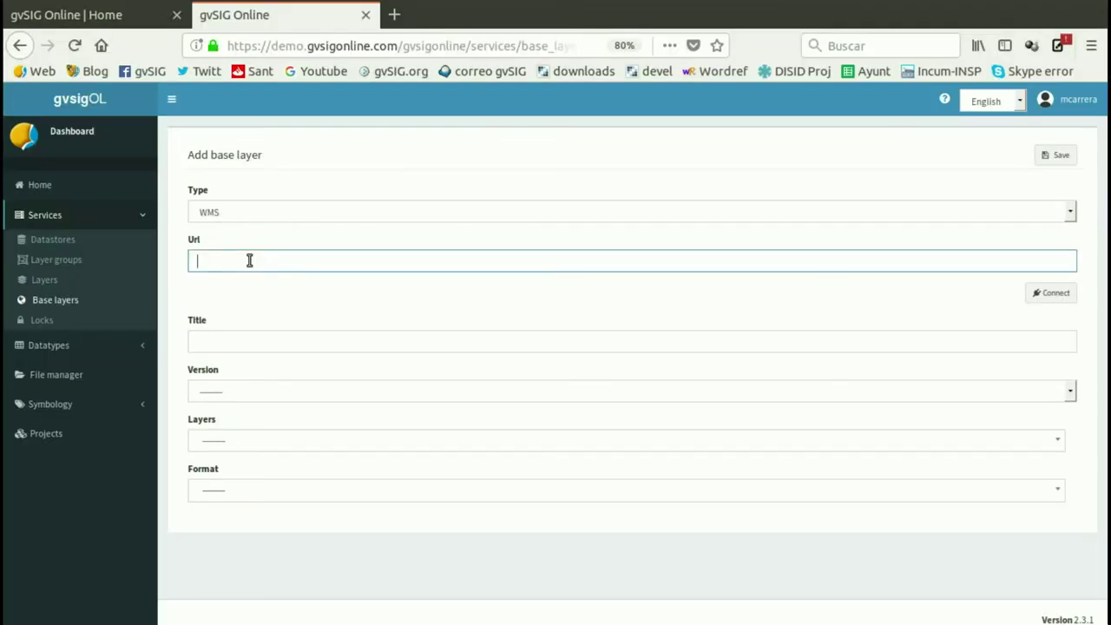
key("ctrl+v")
left_click(1047, 292)
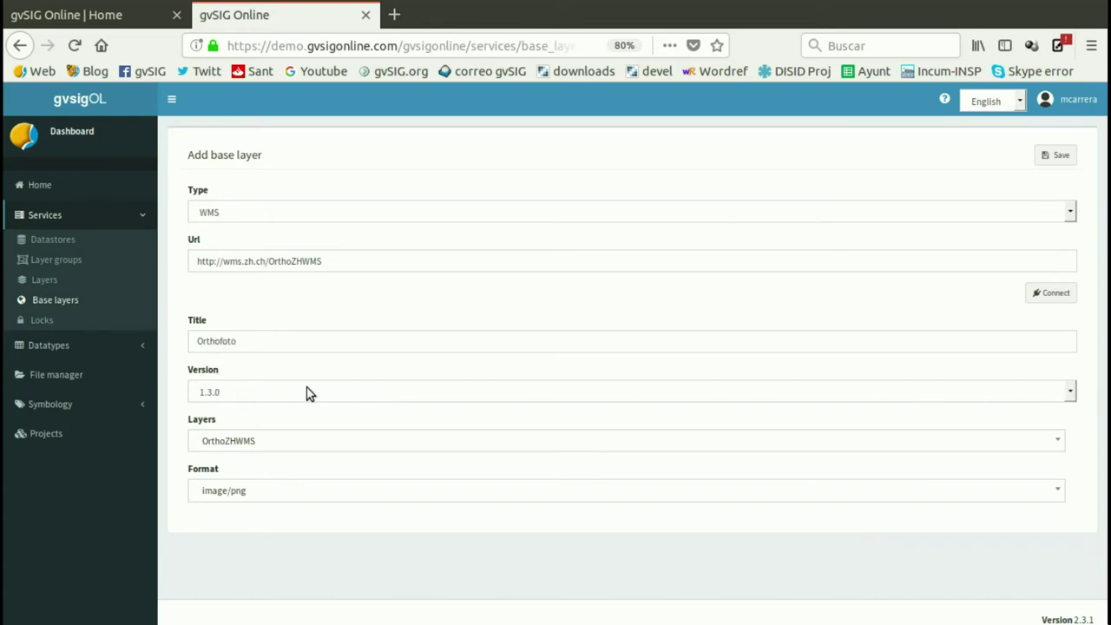
Choose the OrthoZHWMS layer and the image/png format for the base layer.
left_click(249, 441)
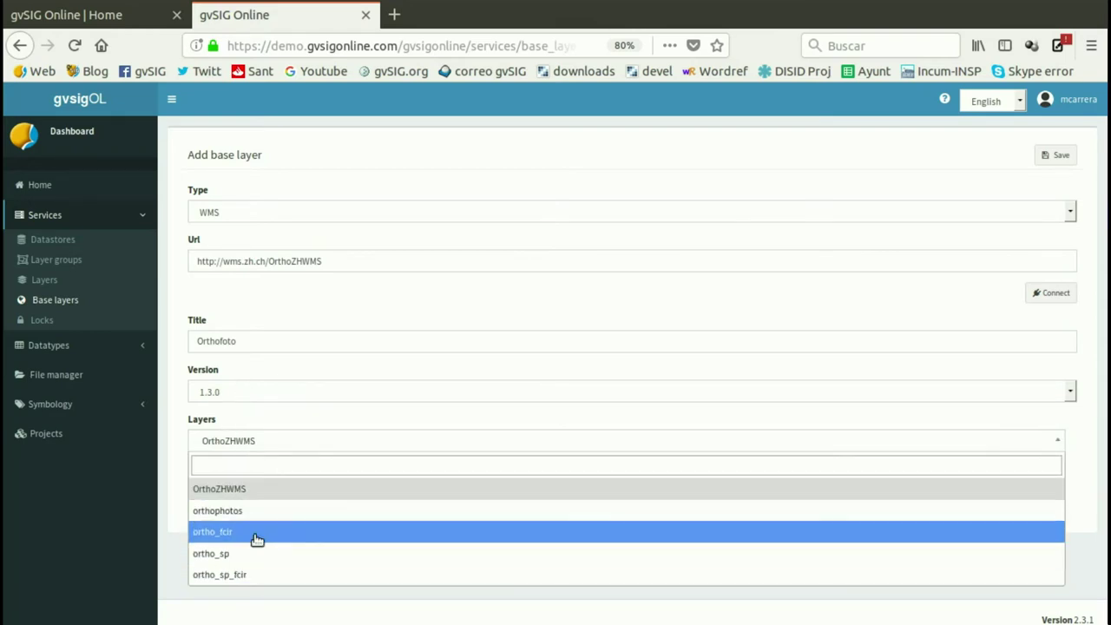
left_click(222, 489)
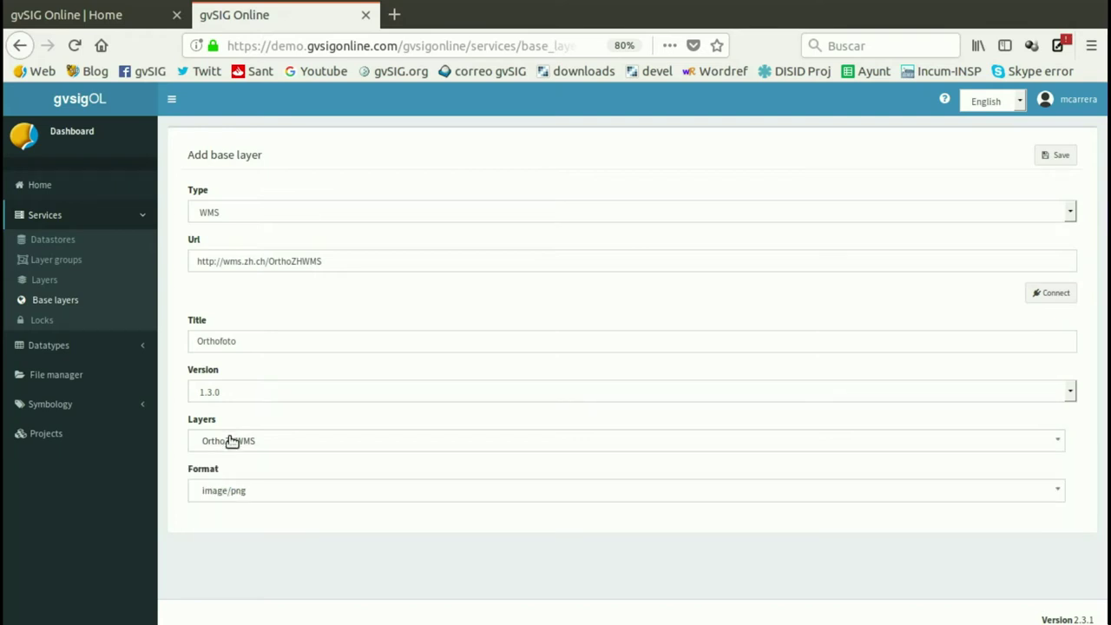
left_click(250, 493)
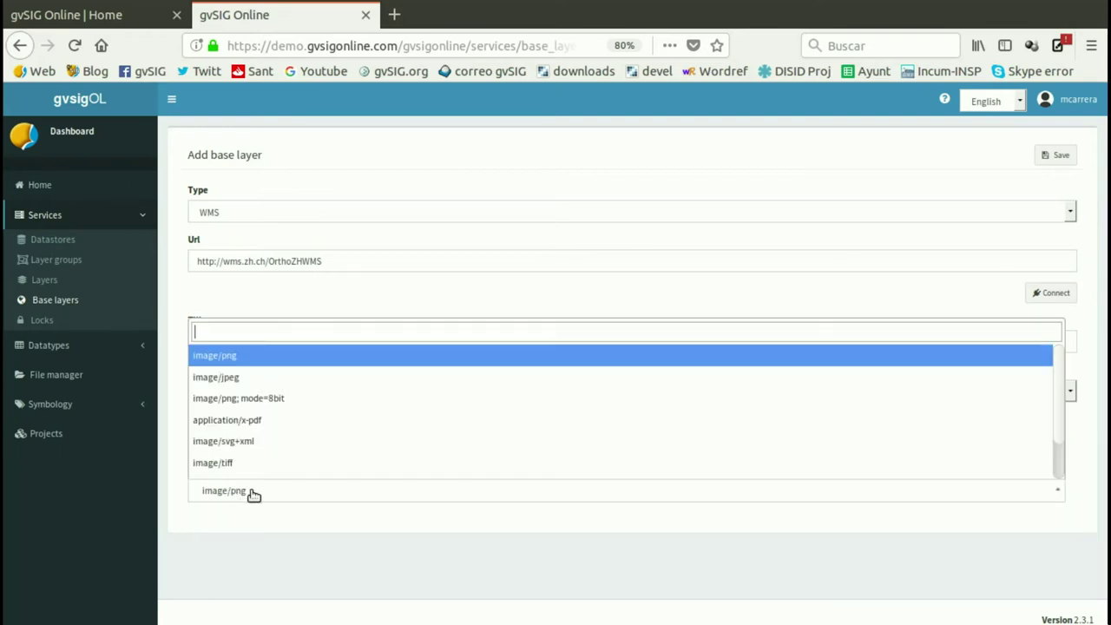
left_click(254, 357)
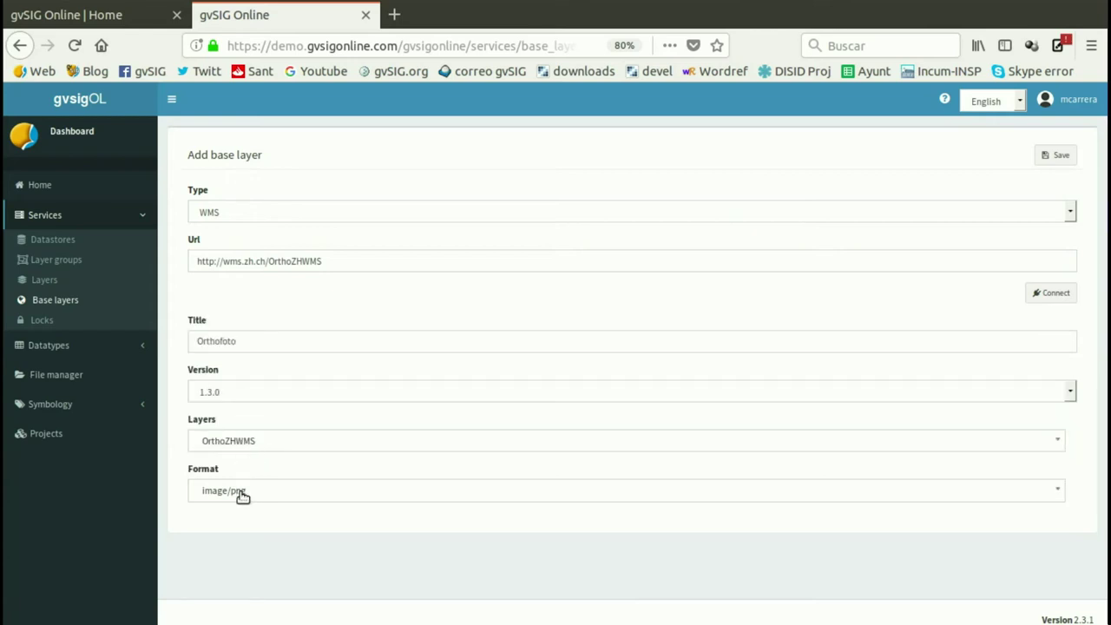
Title the base layer Zurich Orthophoto, save it, and check for it on page 2 of the base layer list.
left_click(246, 342)
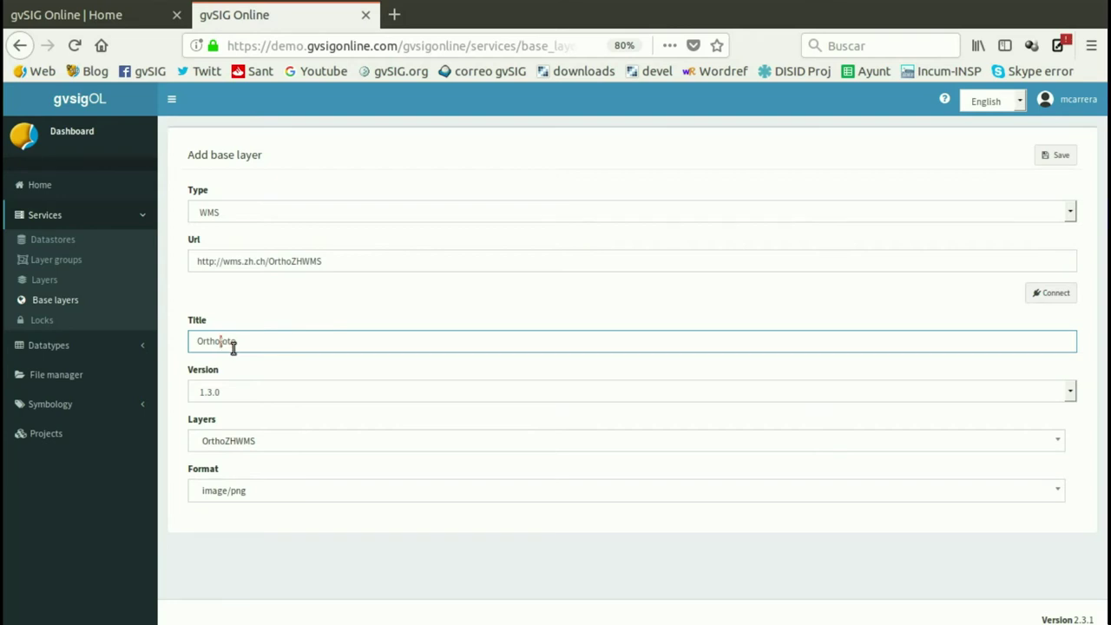
type("ph")
left_click(192, 341)
type("Zurich")
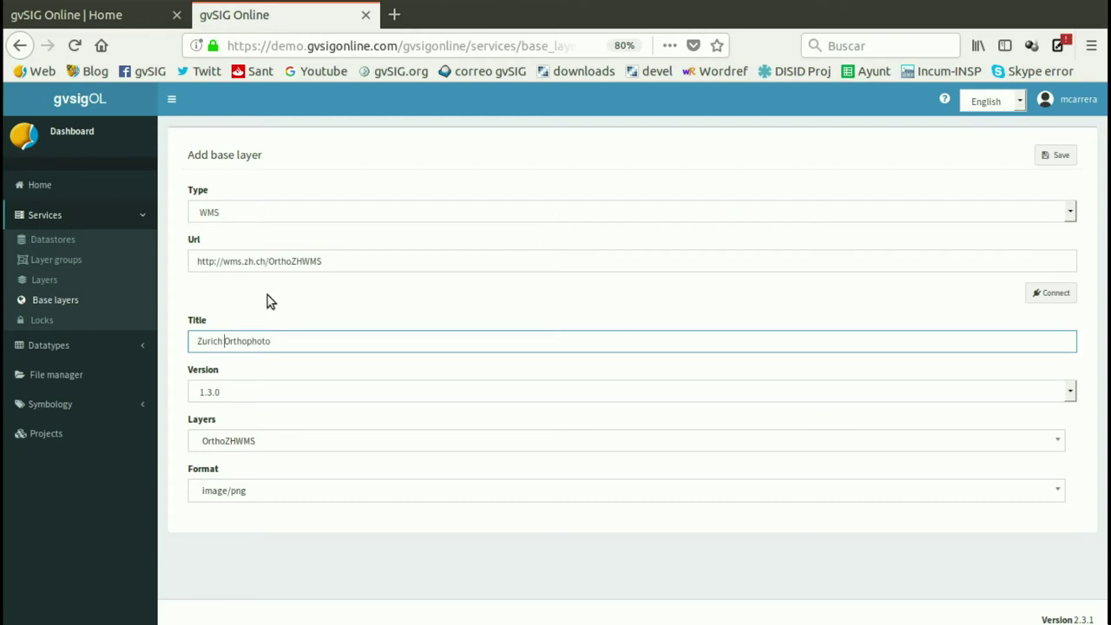
left_click(1058, 160)
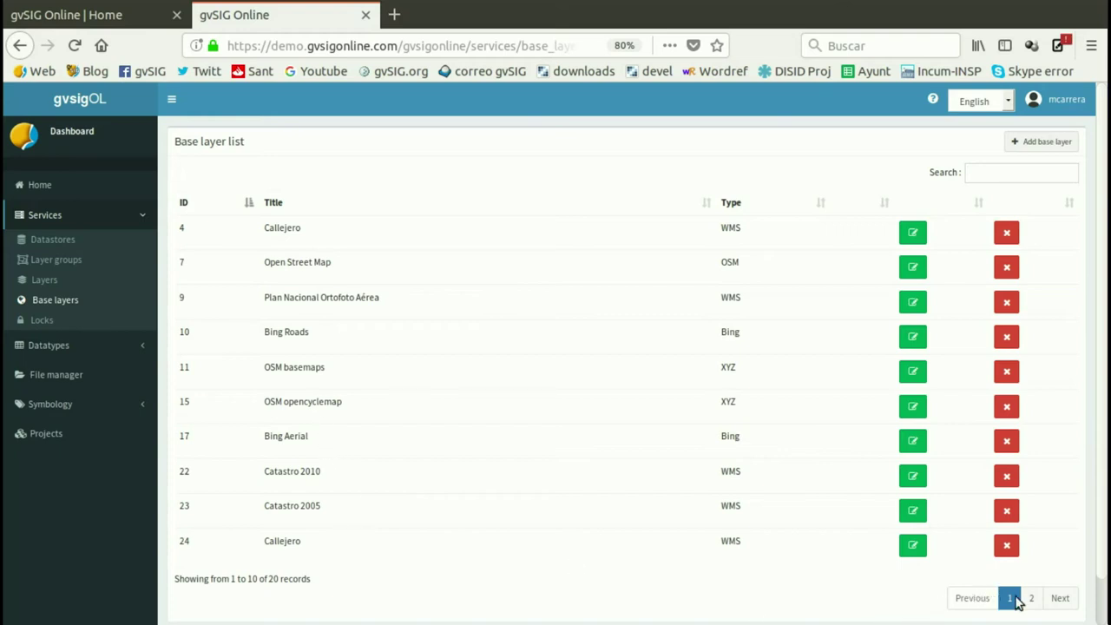
left_click(1031, 598)
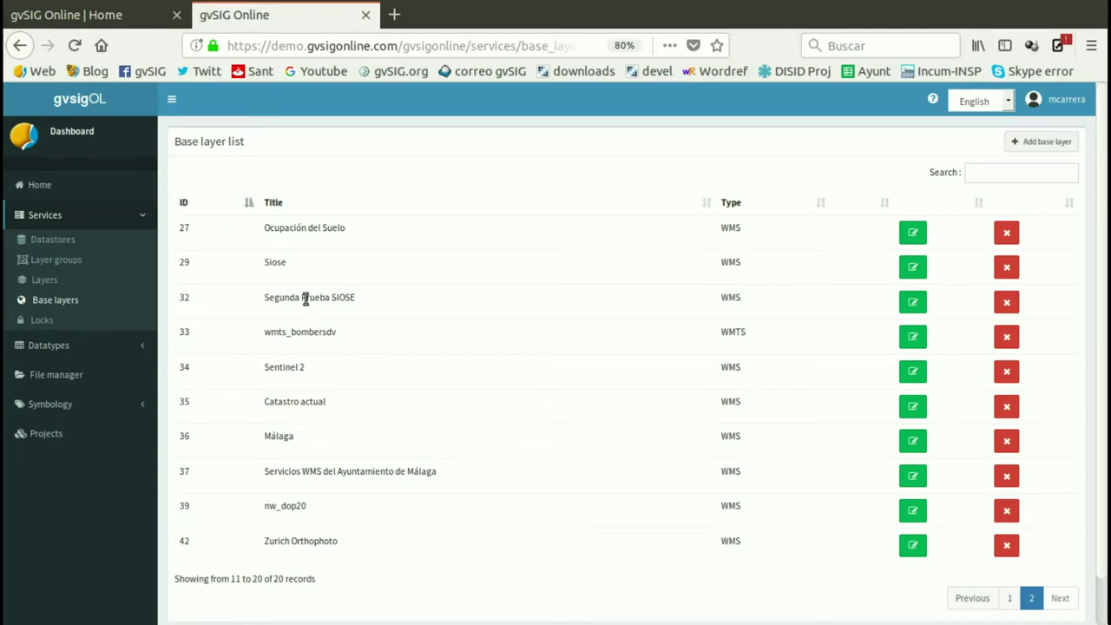
Start a new layer group and name it Municipality_GIS.
left_click(53, 263)
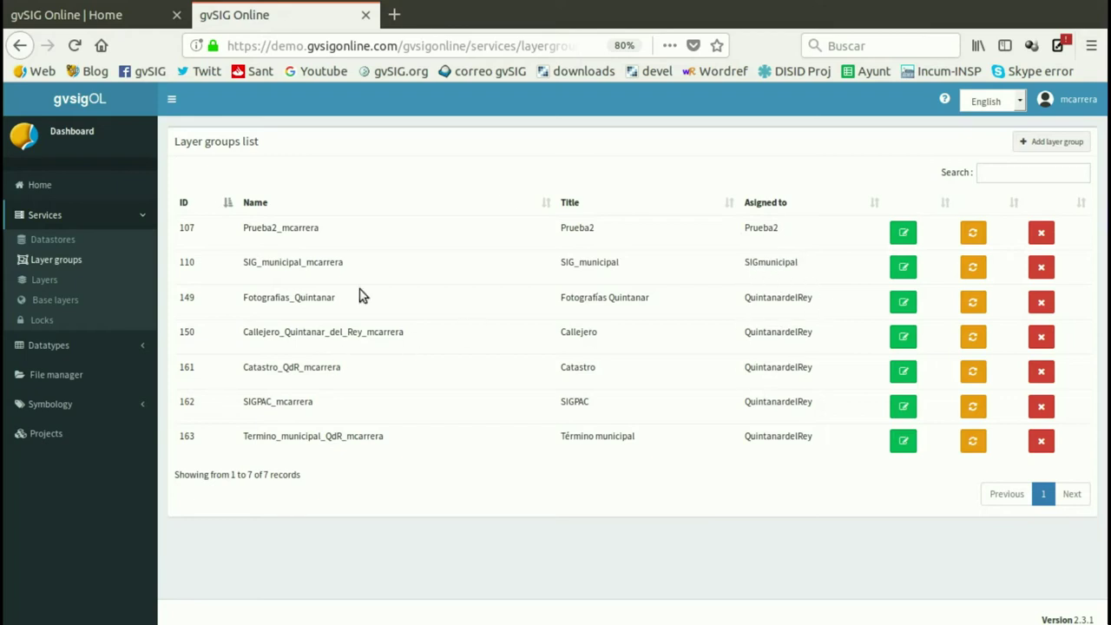
left_click(1052, 146)
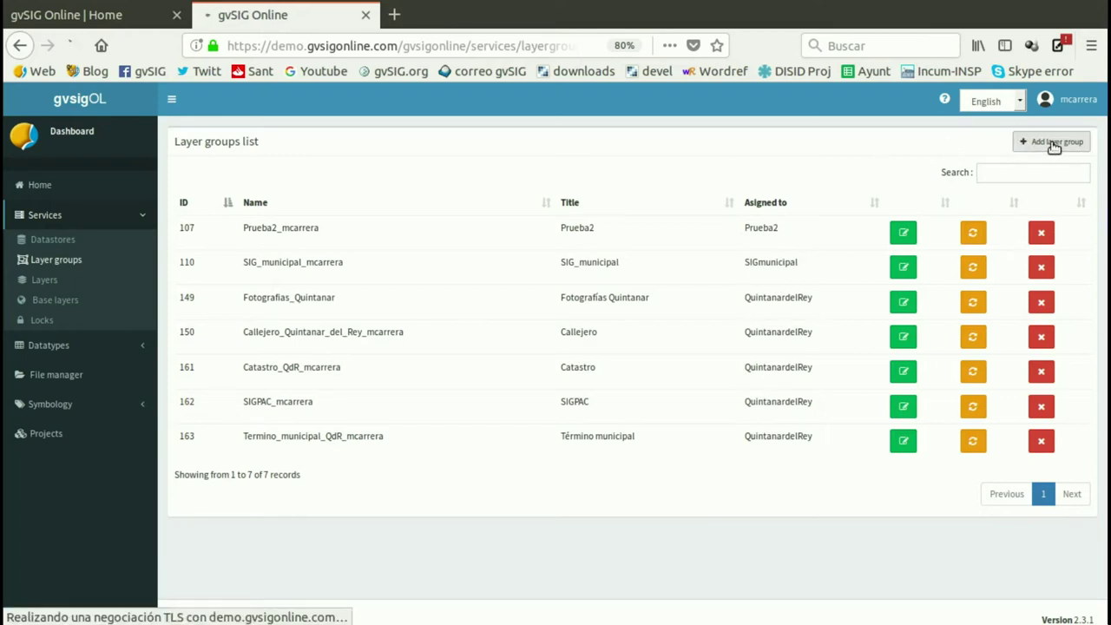
left_click(255, 191)
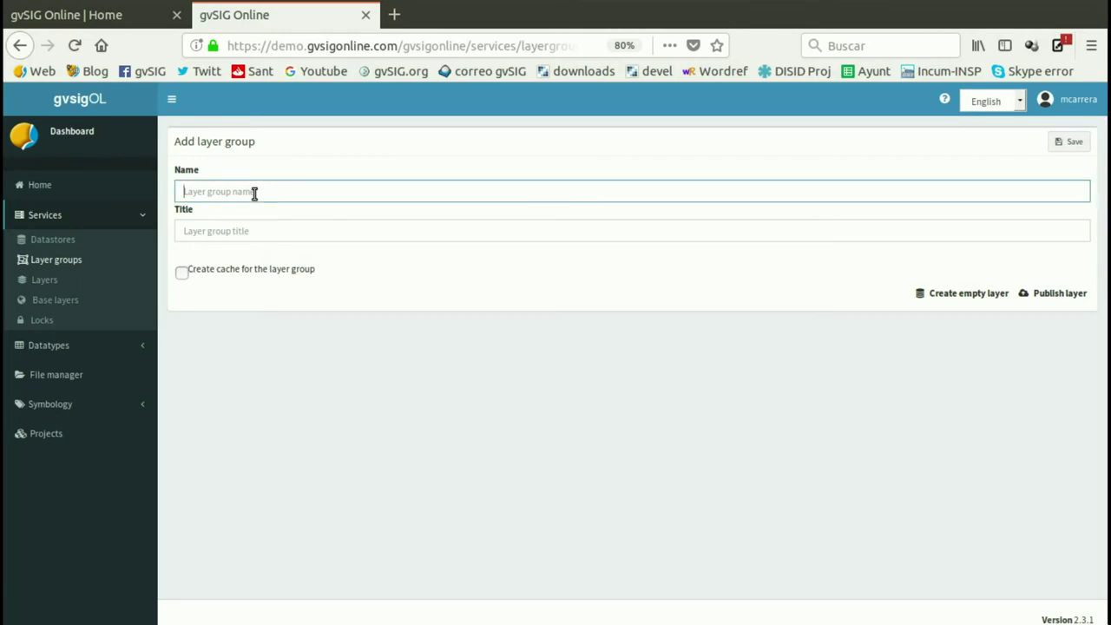
type("Muni")
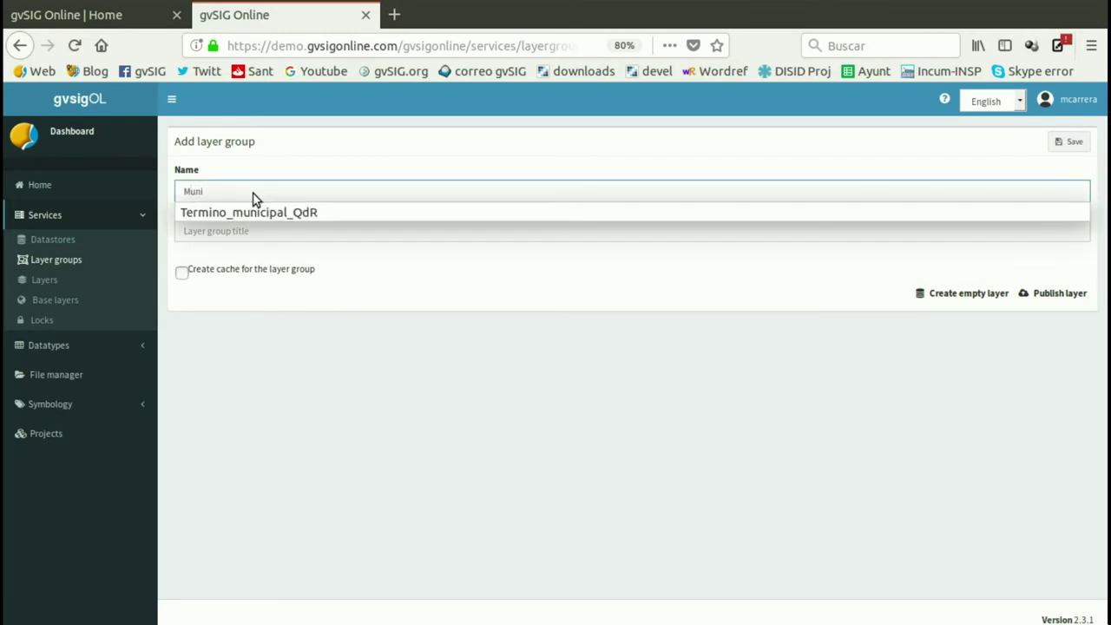
type("cipality_G")
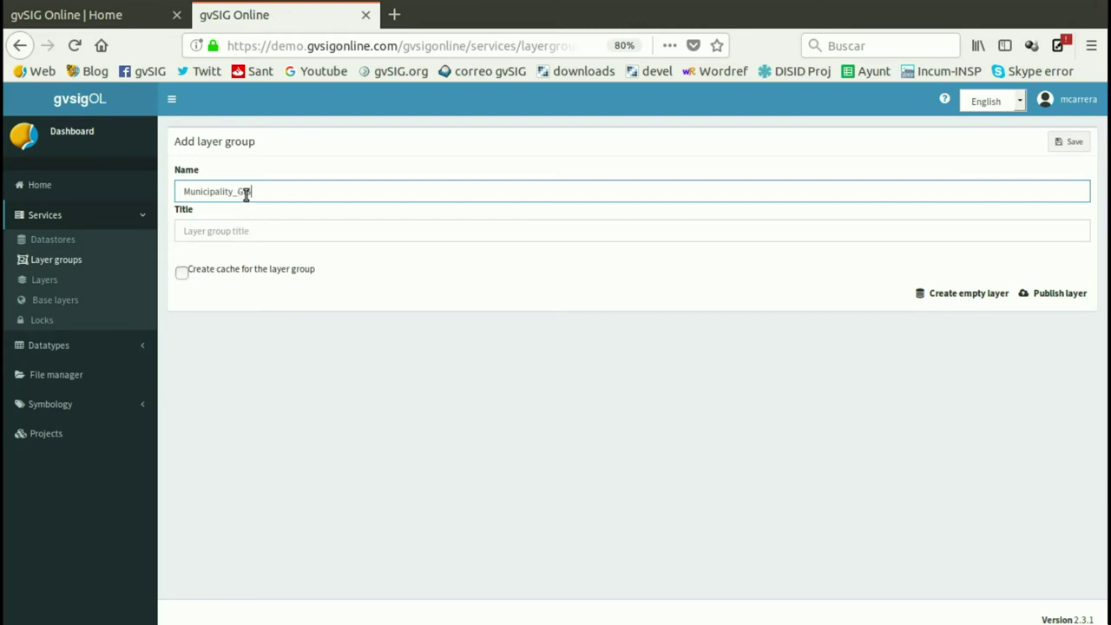
Reuse the layer group's name to set its title to Municipality GIS, and save the group.
triple_click(247, 195)
key("ctrl+c")
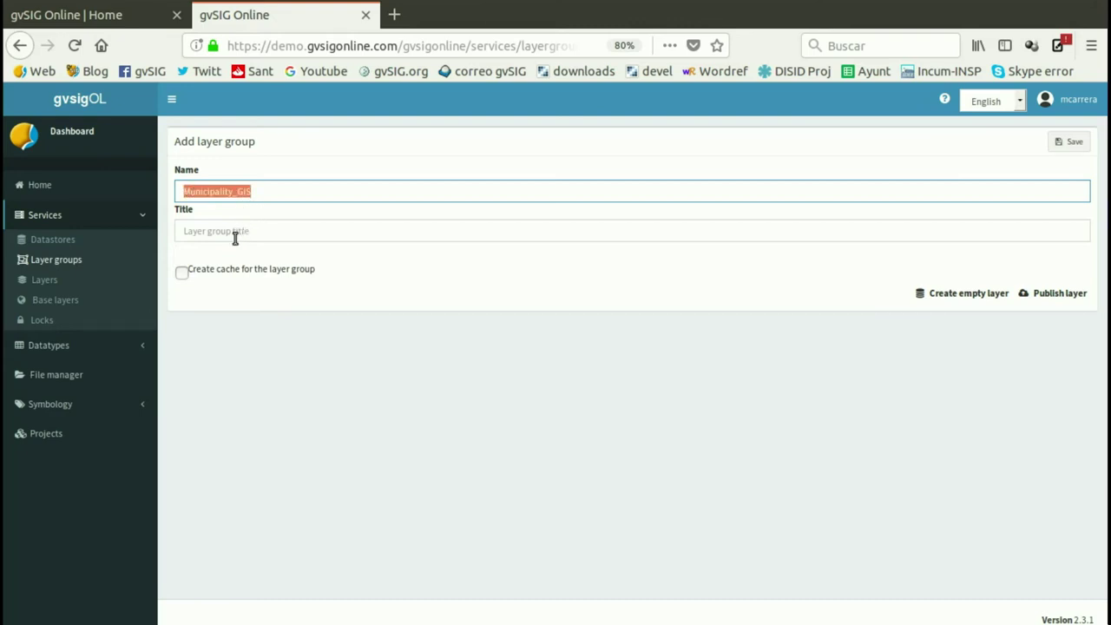
left_click(226, 235)
key("ctrl+v")
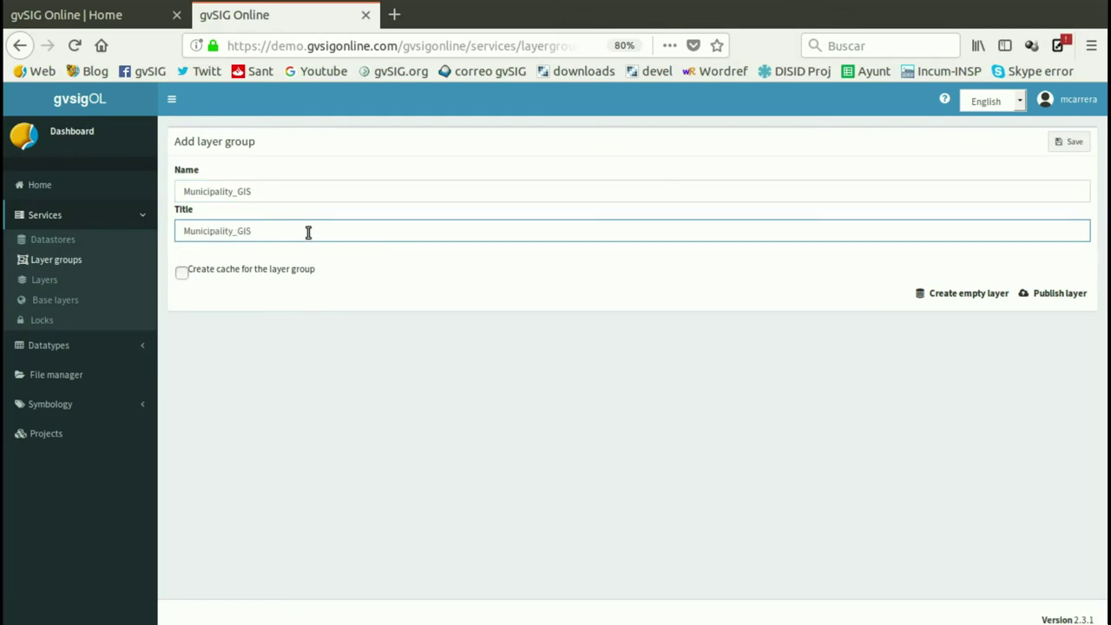
key("BackSpace")
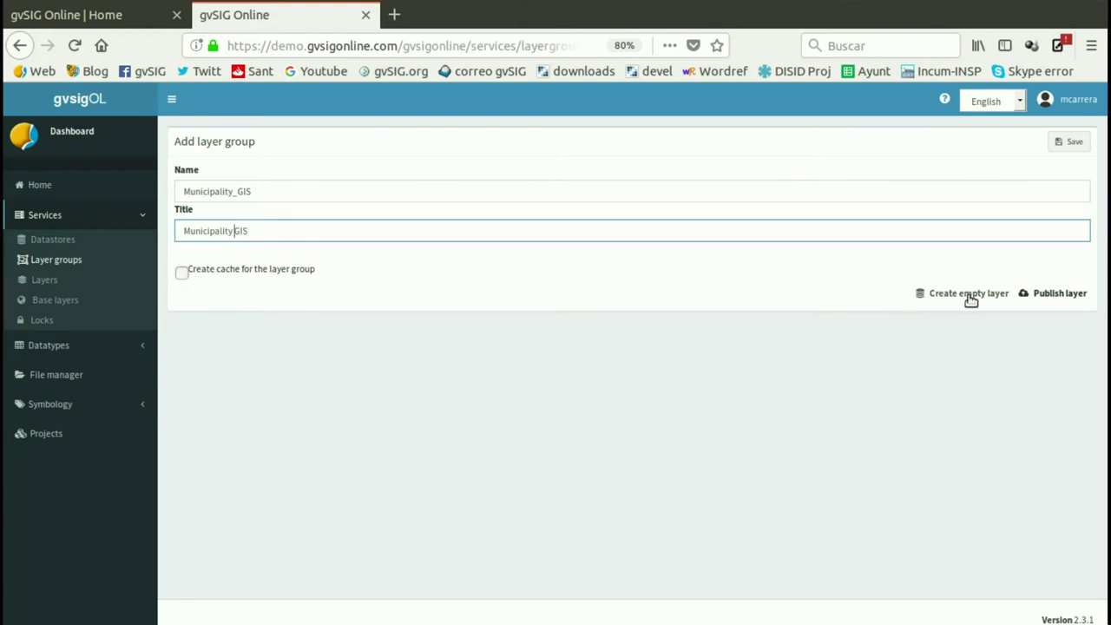
left_click(1072, 143)
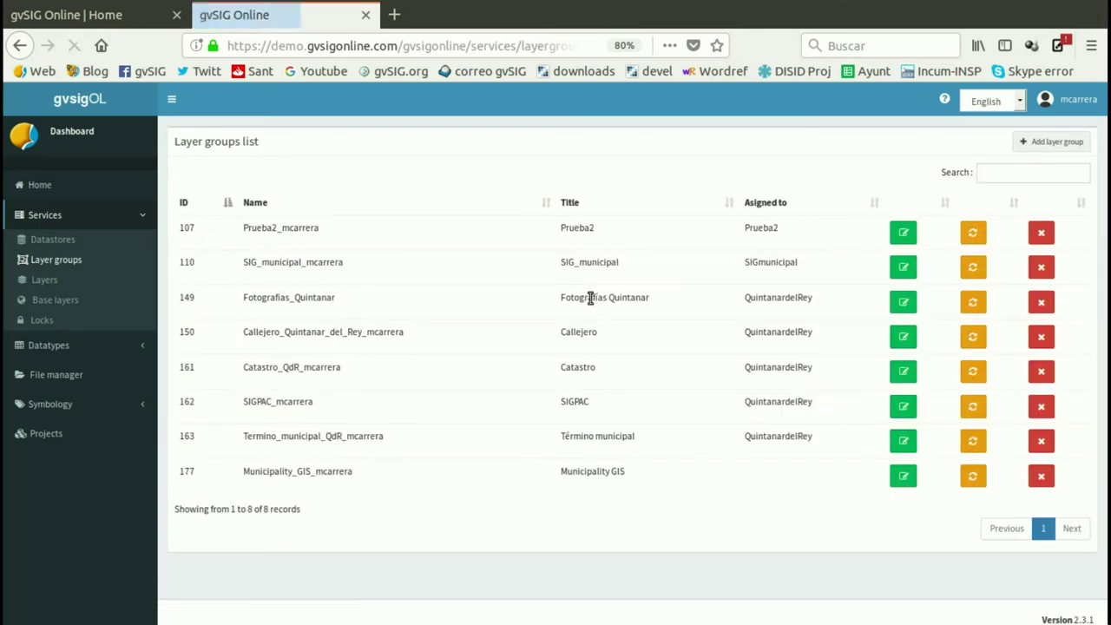
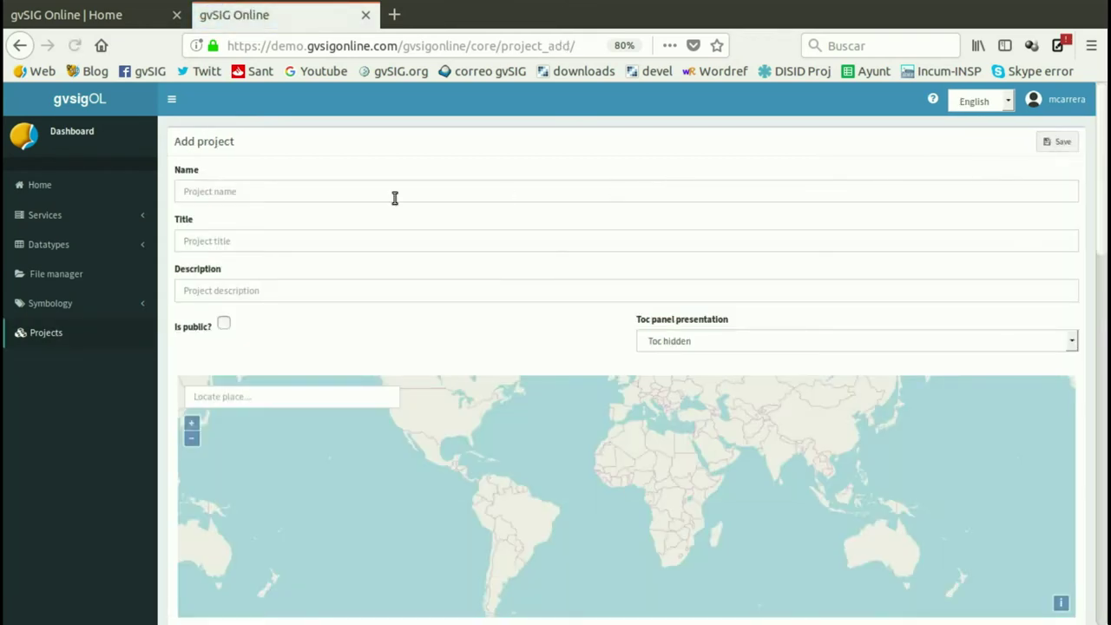
Name the new project Municipality_GIS and give it the title Municipality GIS.
left_click(384, 197)
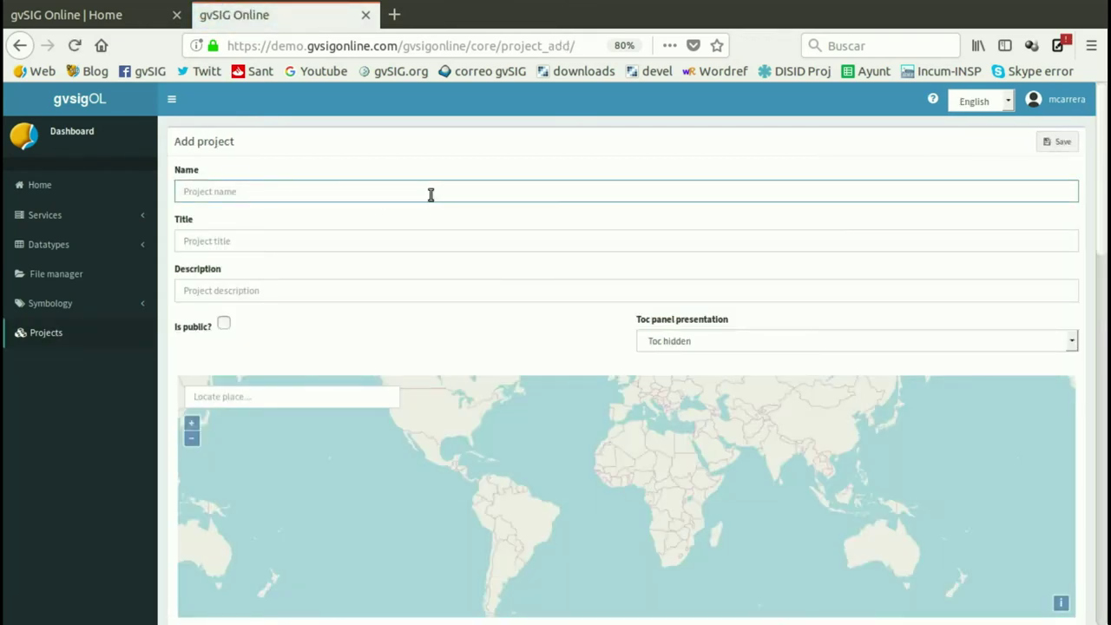
type("Municipality GIS")
left_click(293, 241)
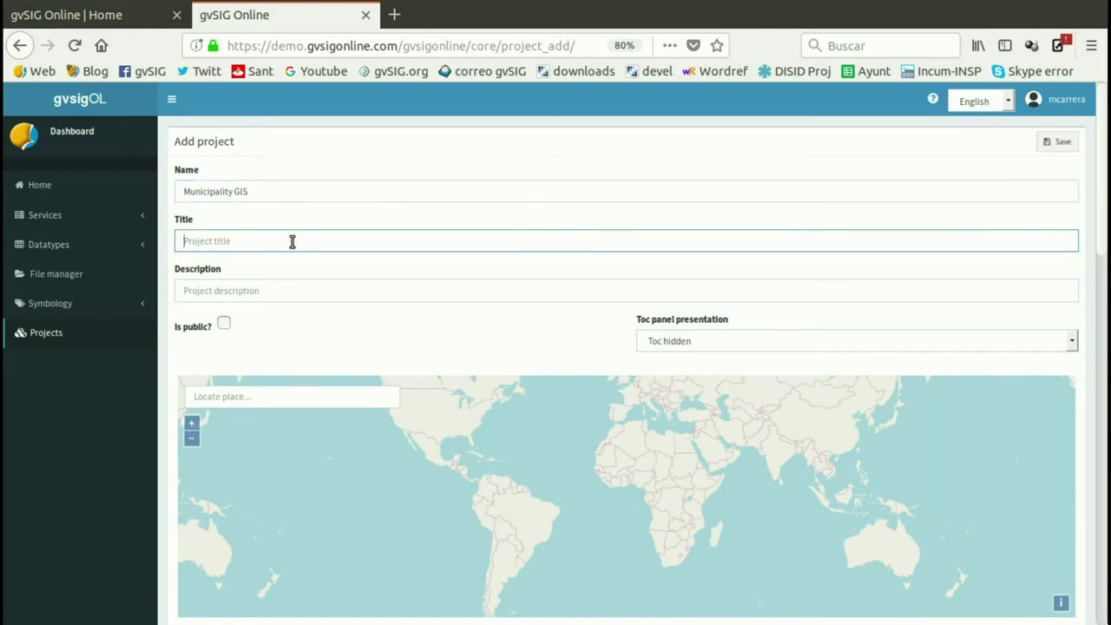
triple_click(231, 192)
key("ctrl+c")
left_click(262, 233)
key("ctrl+v")
triple_click(236, 192)
left_click(236, 192)
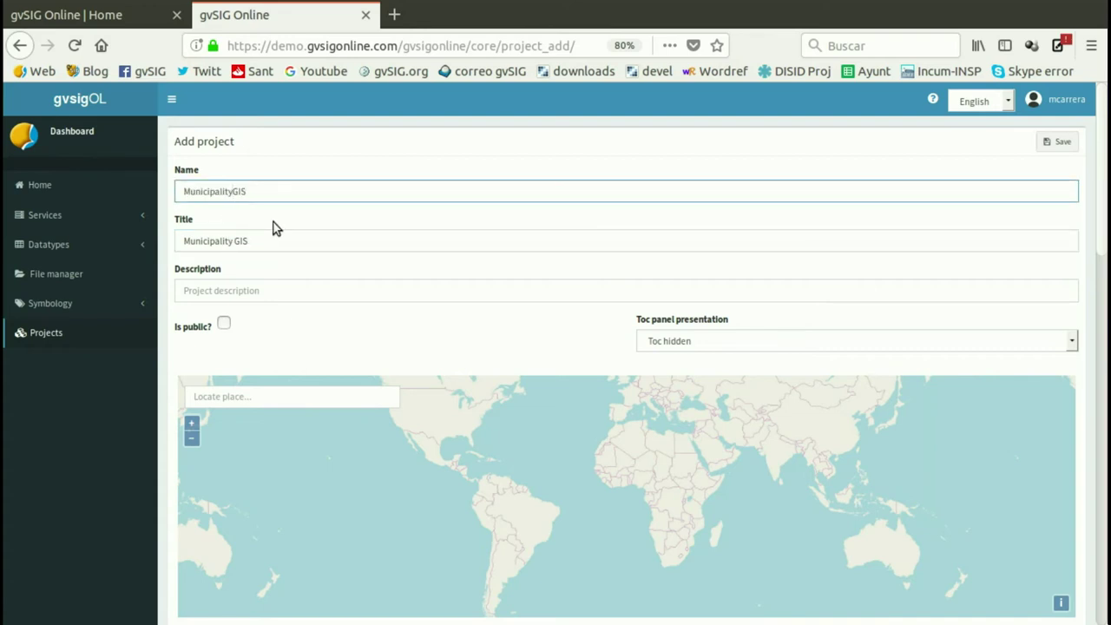
Reuse the project title in the description and extend it to read Zurich Municipality GIS.
left_click(247, 295)
triple_click(220, 240)
key("ctrl+c")
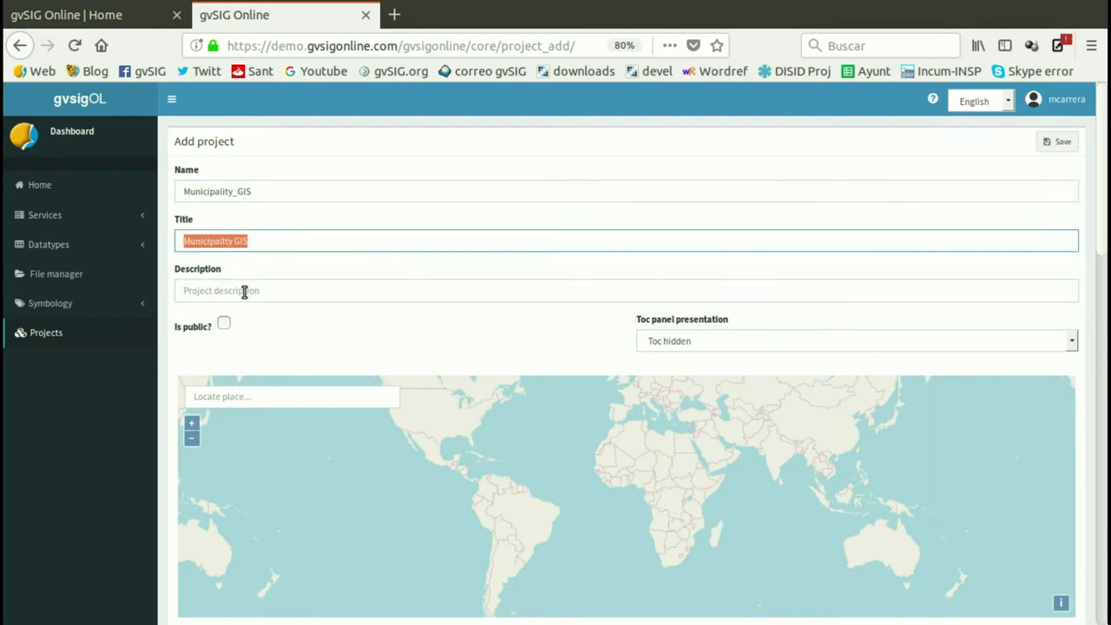
left_click(241, 293)
key("ctrl+v")
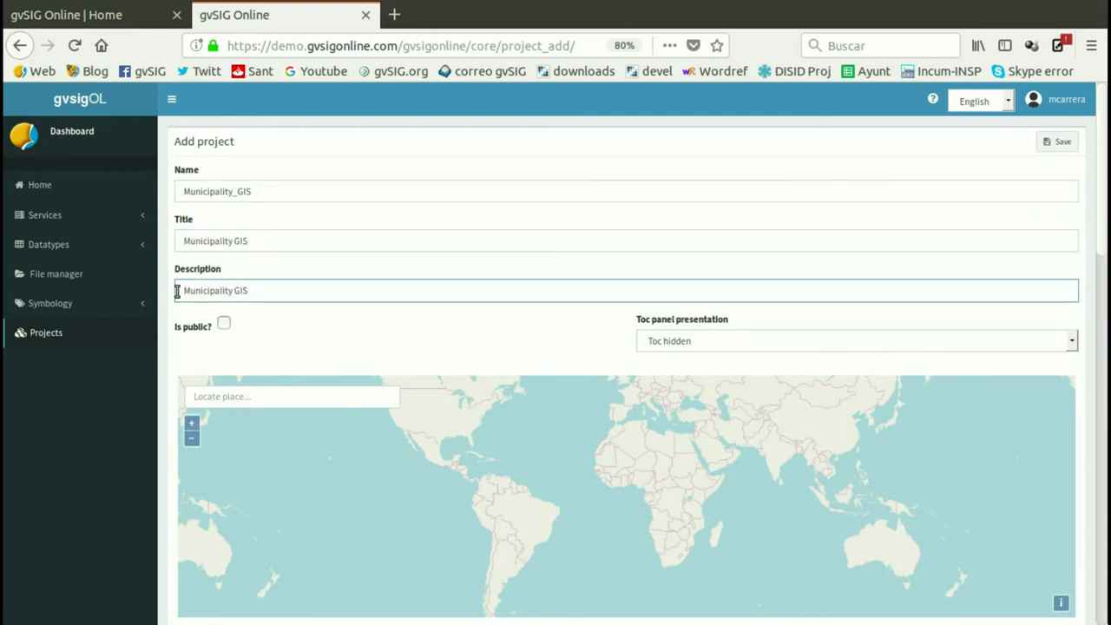
key("Home")
type("Zurich")
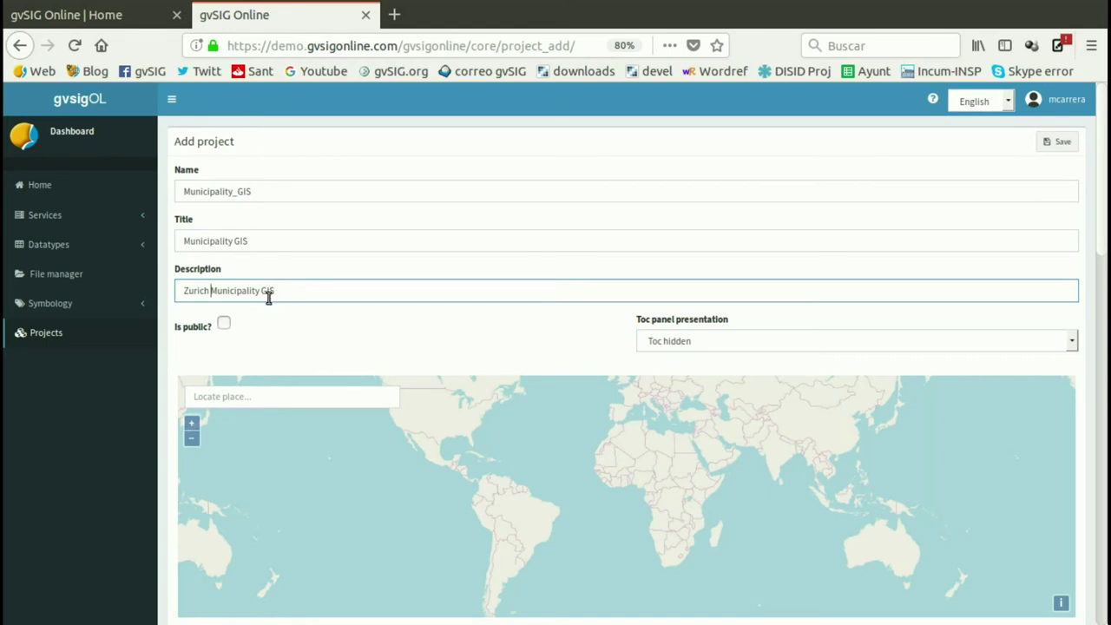
Make the project public and set its toc panel presentation to Show toc, groups and layers.
left_click(224, 326)
scroll(503, 260, "down", 1)
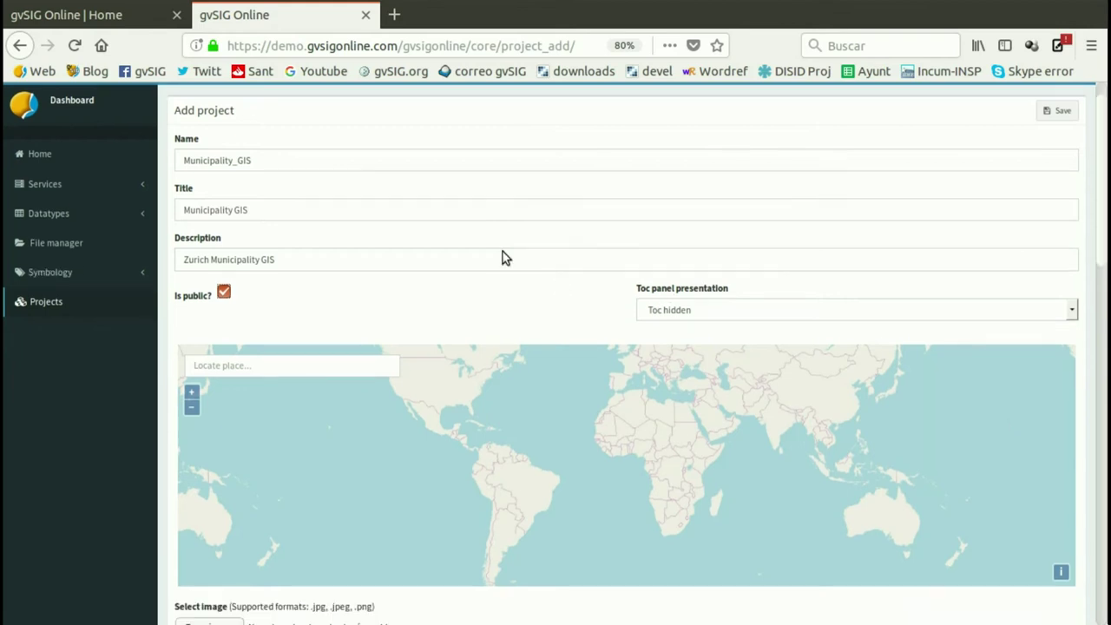
scroll(502, 252, "down", 3)
left_click(703, 181)
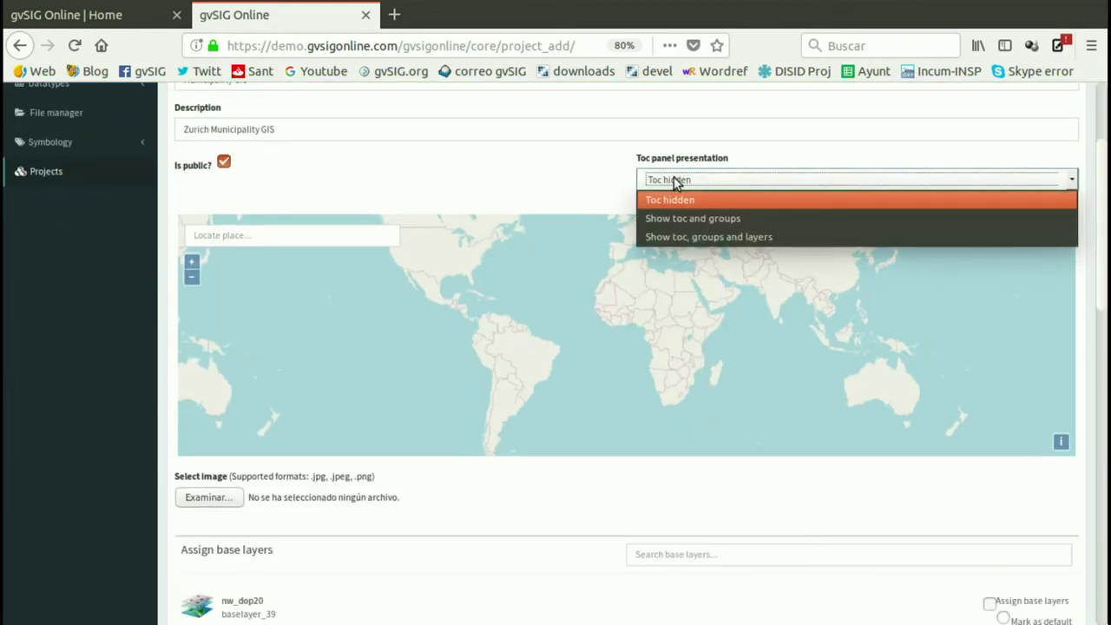
left_click(705, 238)
Locate Zürich, Switzerland on the project map to set the extent.
left_click(291, 239)
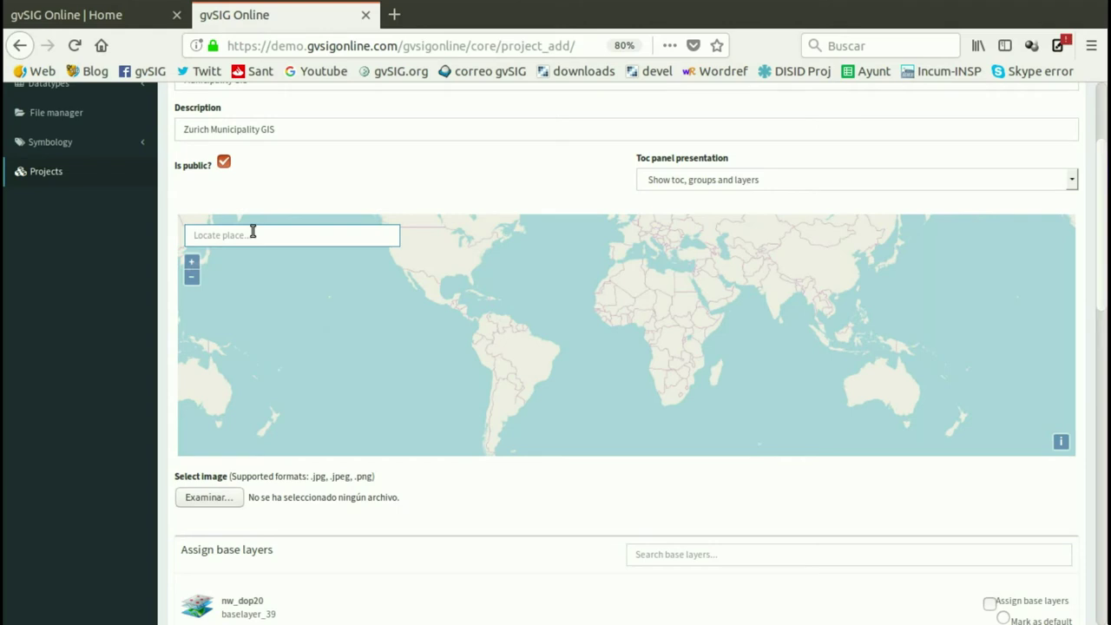
type("zur")
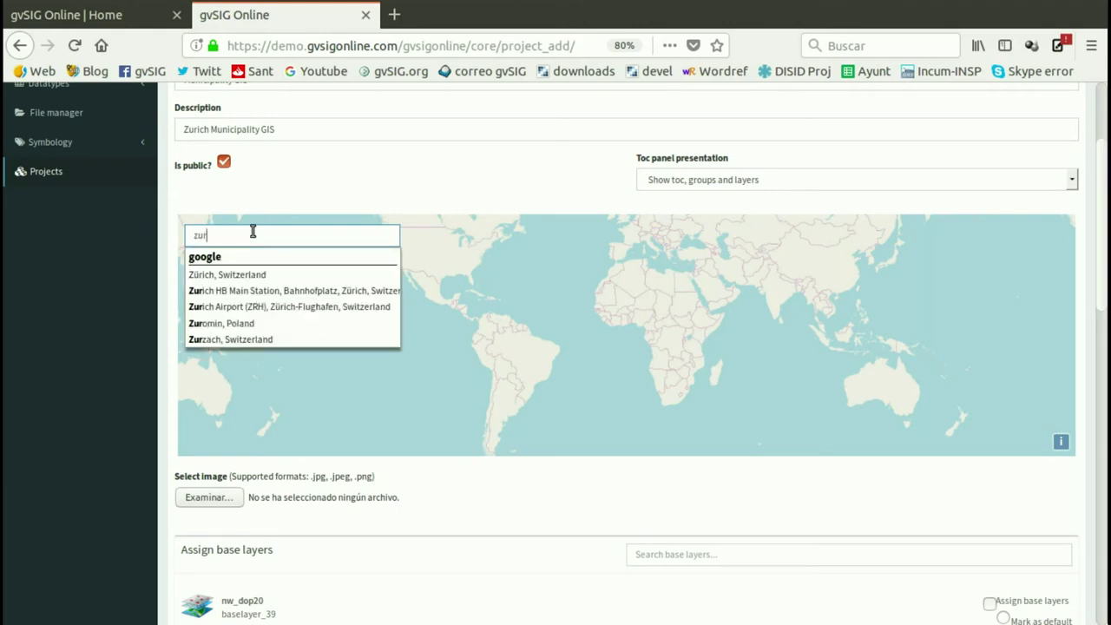
type("i")
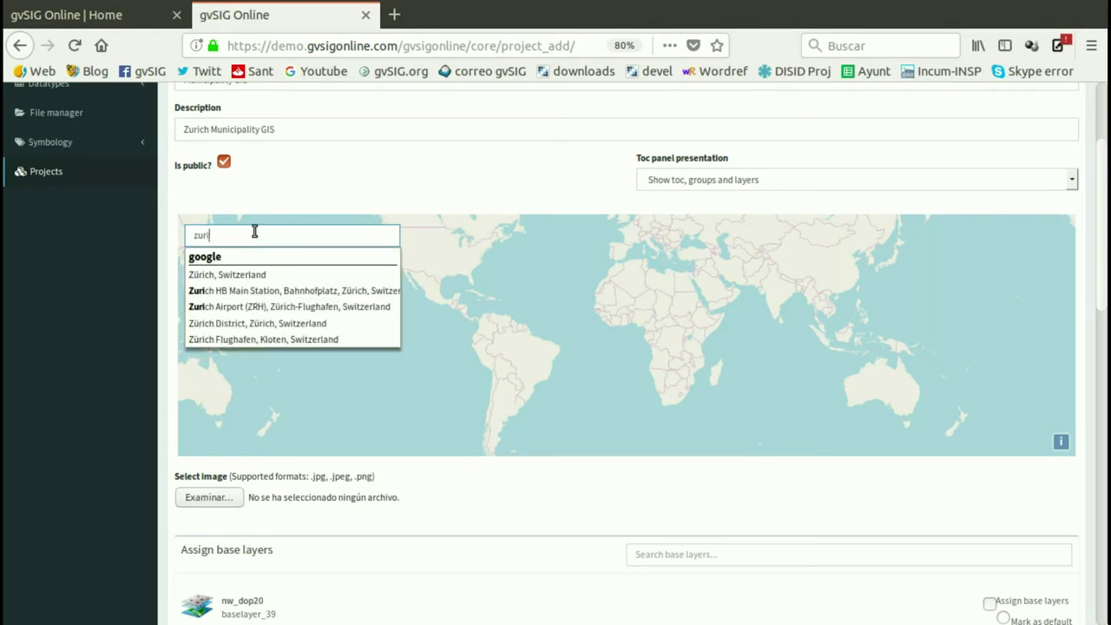
left_click(259, 276)
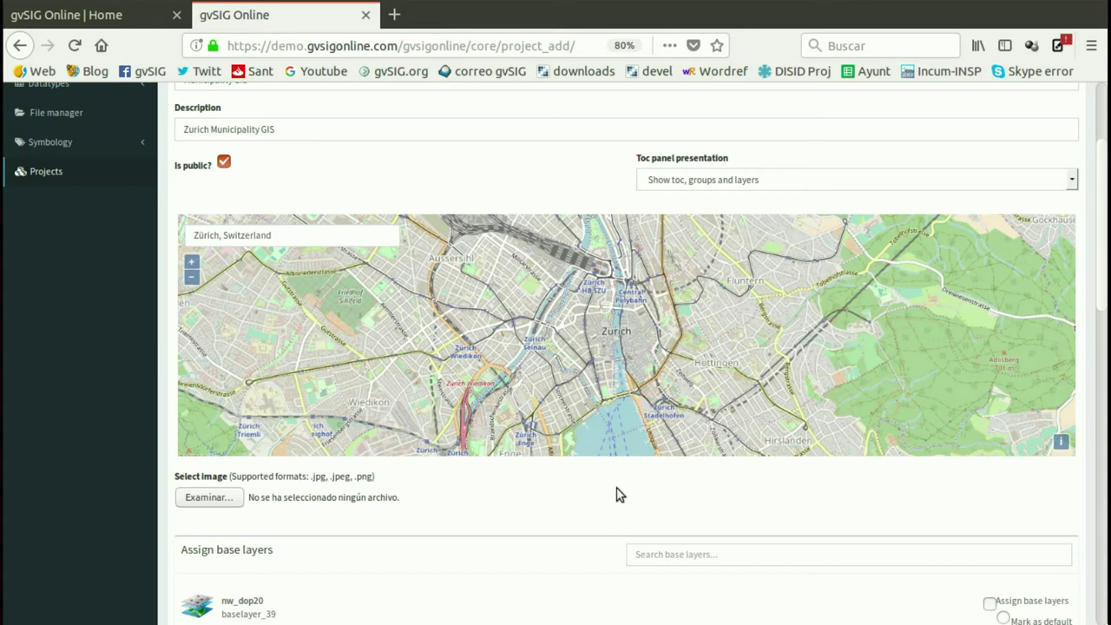
Start choosing the project image and browse to the Ayuntamientos_en folder in the home directory.
scroll(615, 496, "down", 3)
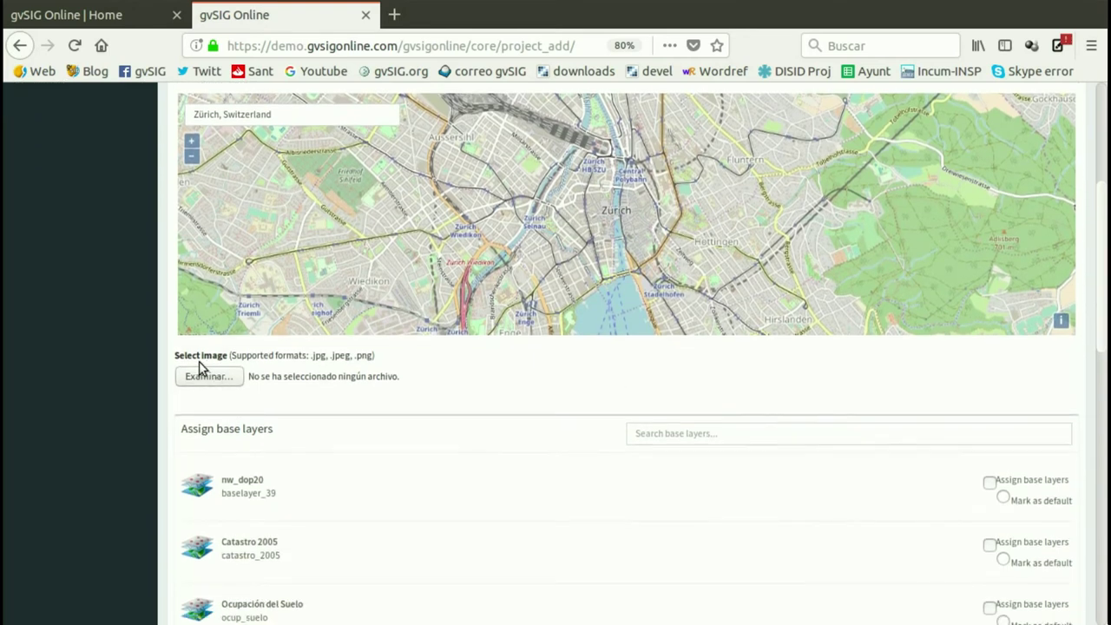
left_click(211, 375)
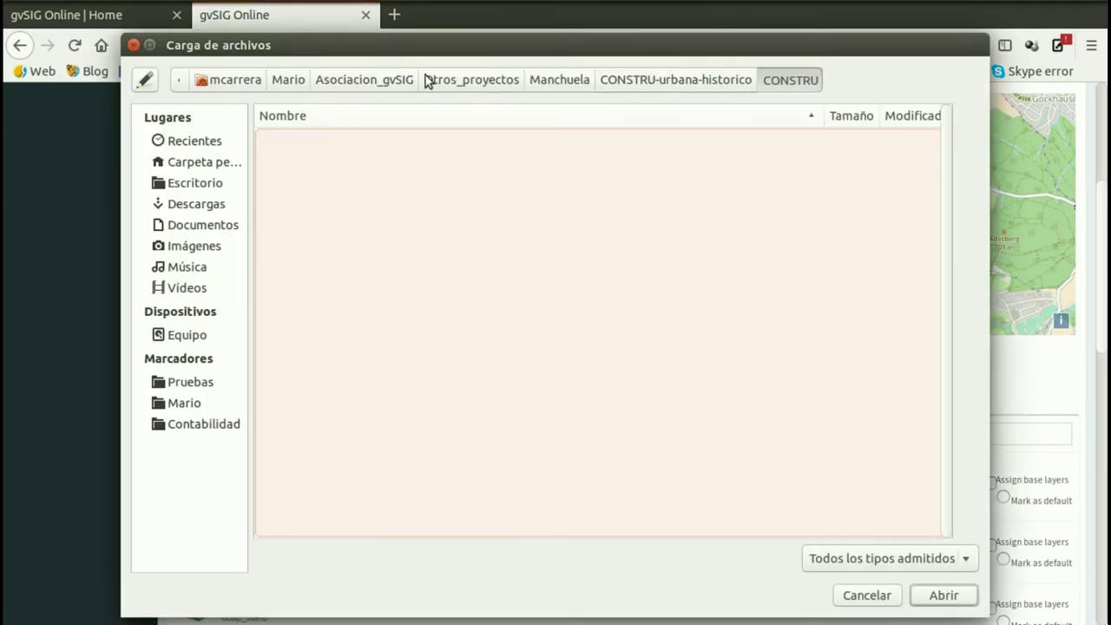
left_click(284, 79)
left_click(243, 79)
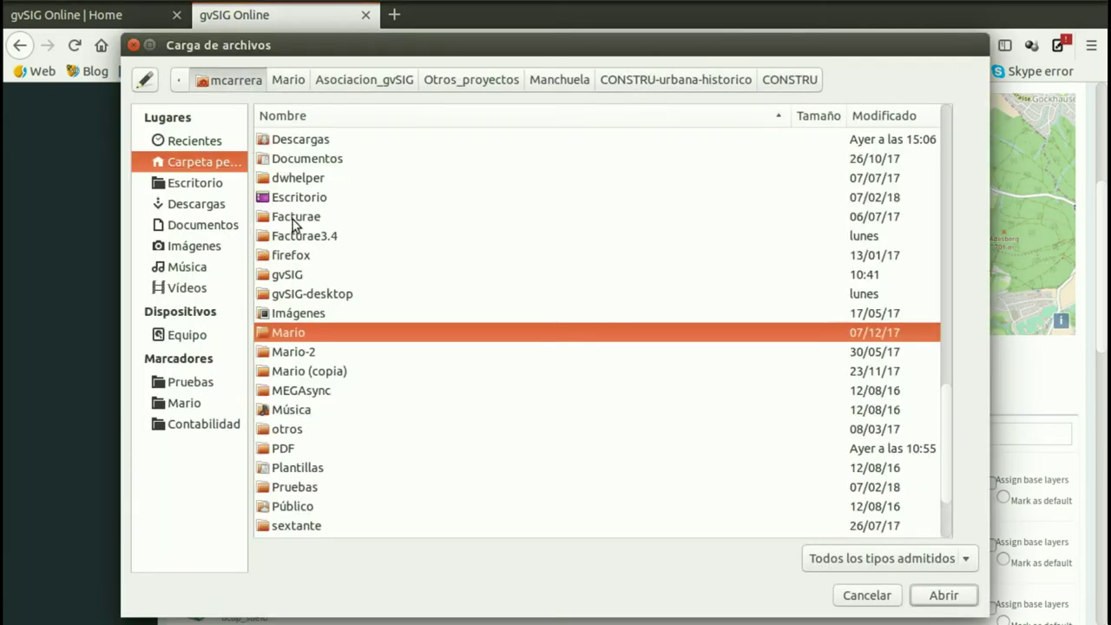
scroll(303, 290, "up", 3)
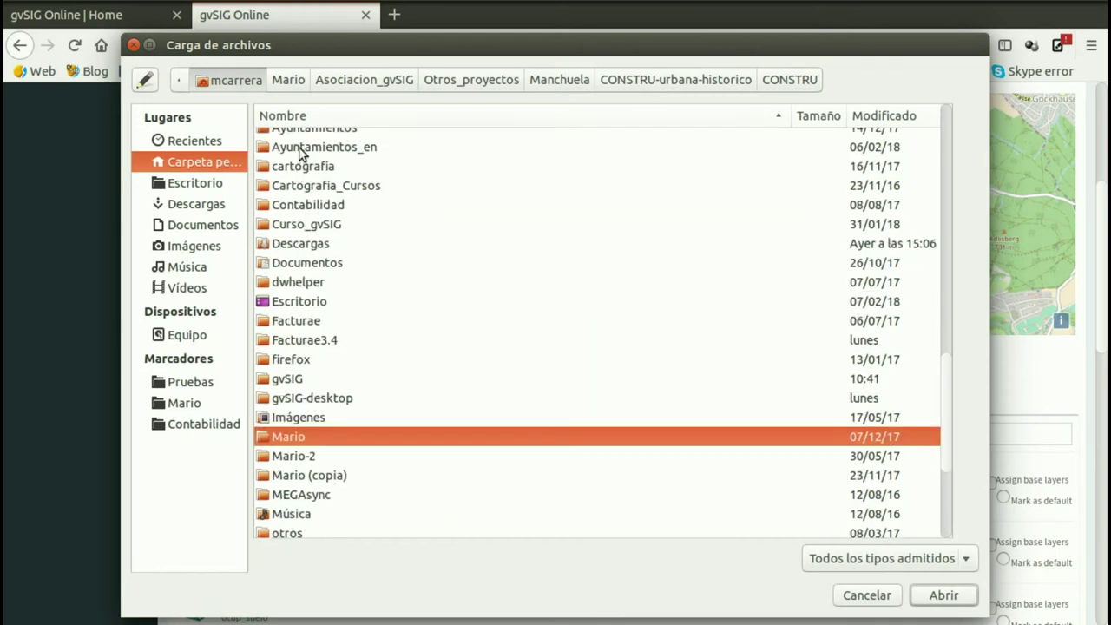
double_click(292, 148)
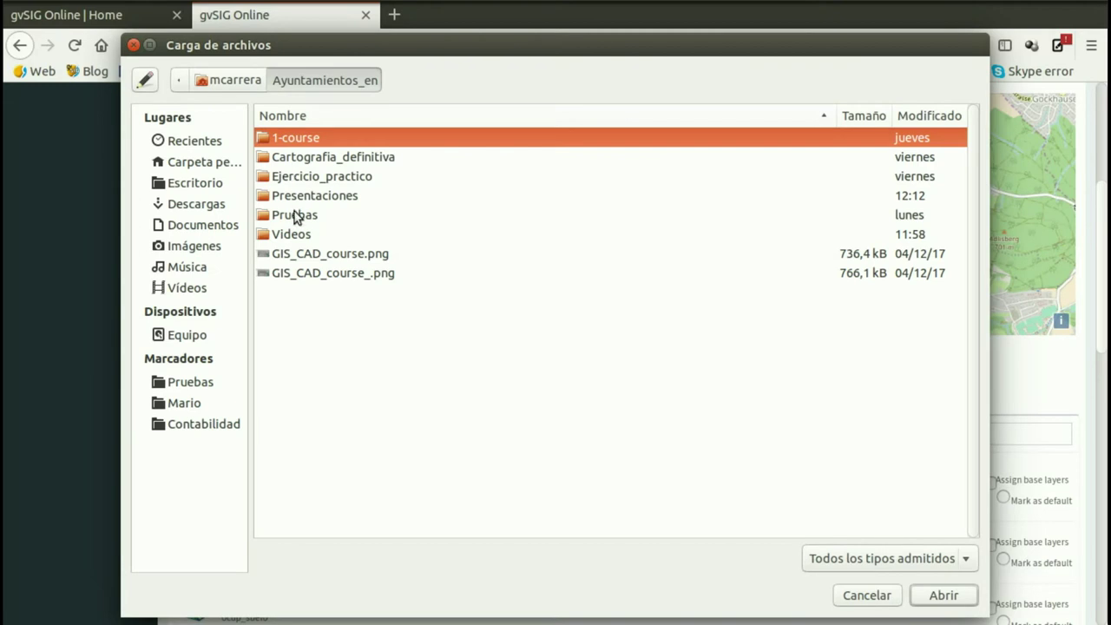
double_click(299, 177)
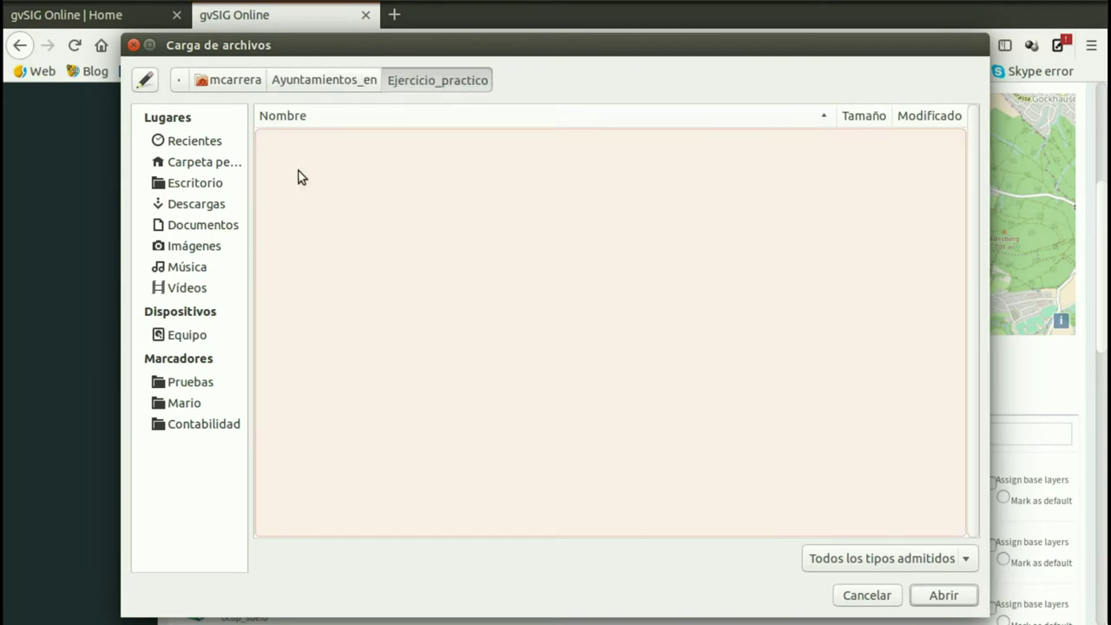
left_click(329, 78)
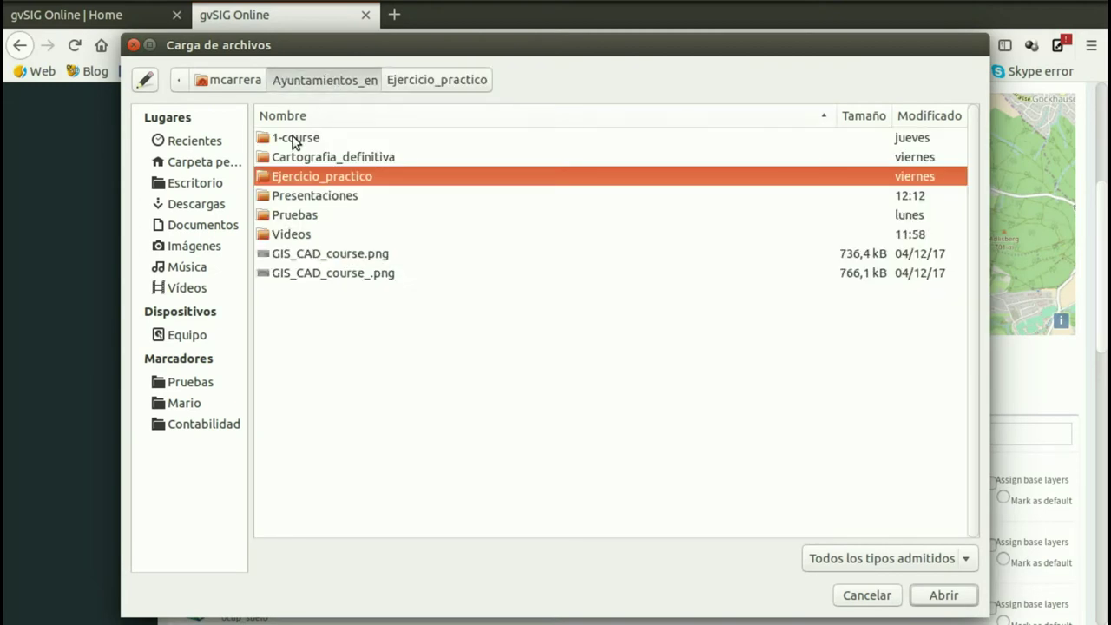
double_click(293, 137)
double_click(295, 351)
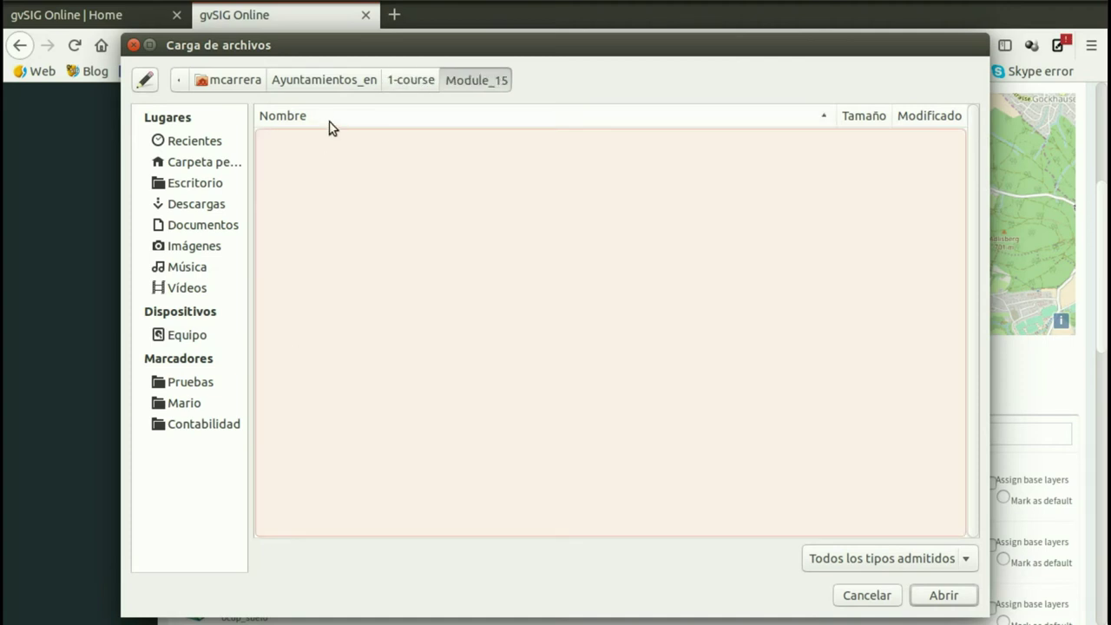
left_click(366, 79)
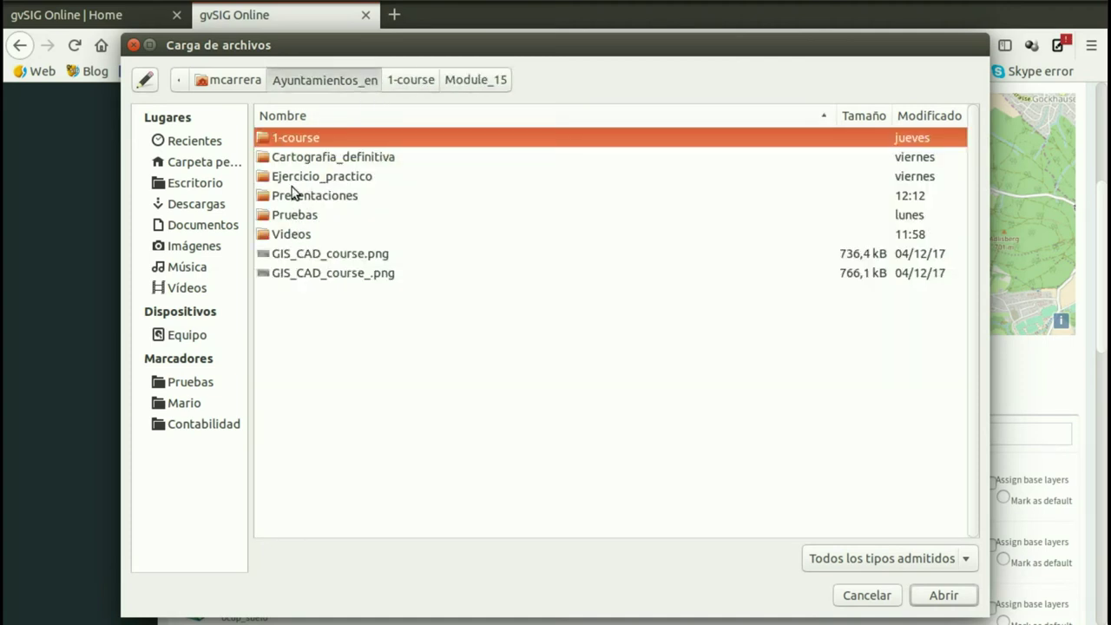
Load Zurich.png from the Module_16 folder of Cartografia_definitiva as the project image.
double_click(304, 158)
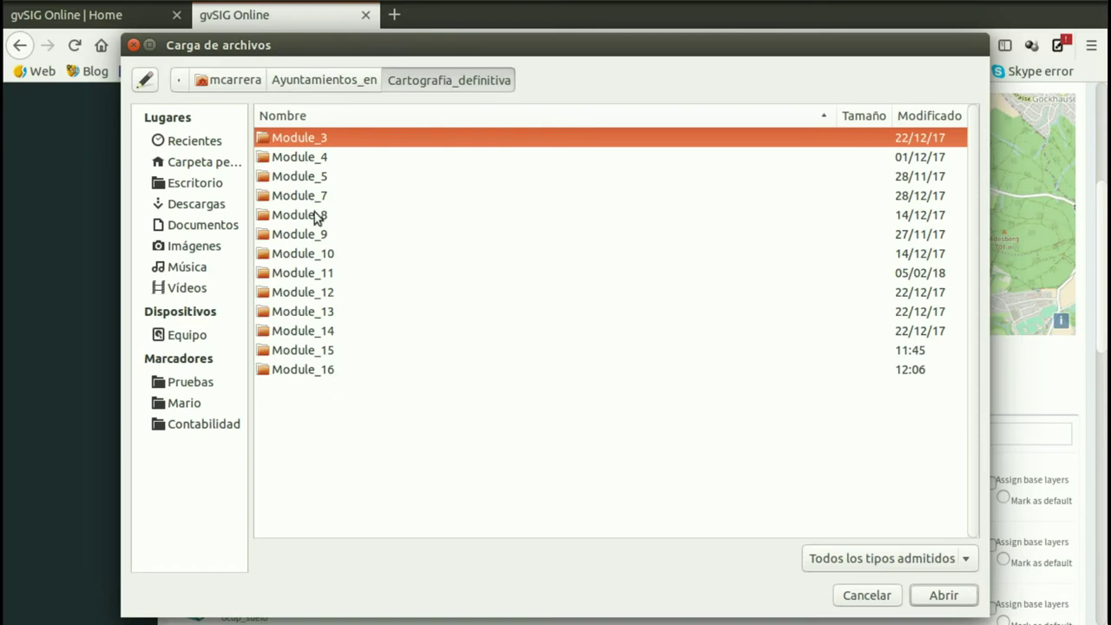
double_click(305, 371)
double_click(295, 177)
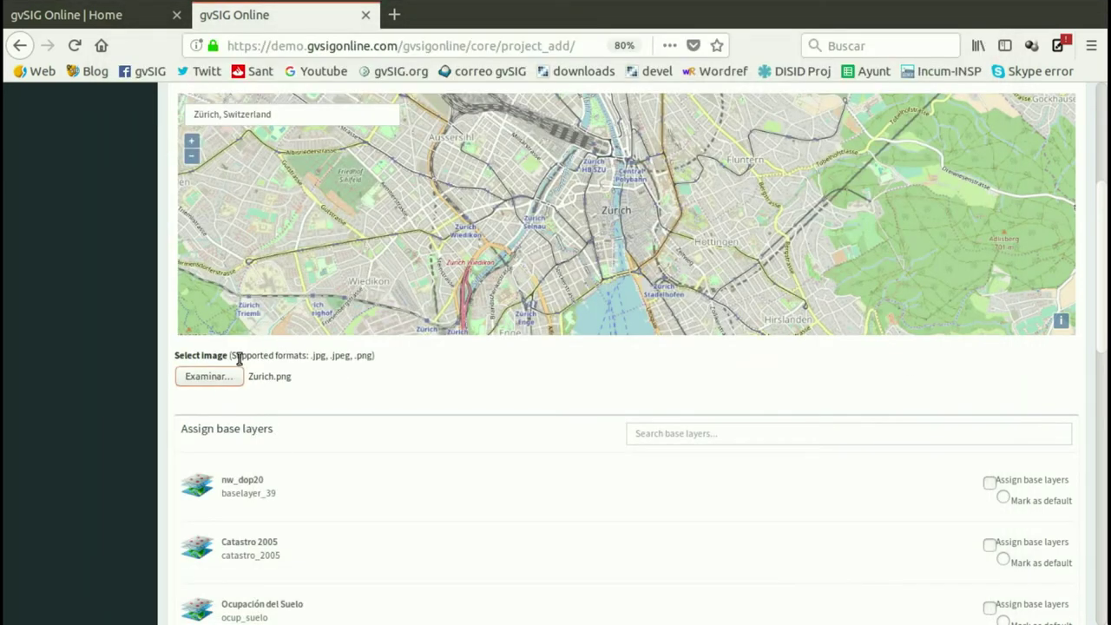
Look up the Zurich Orthophoto base layer with the search text "zu", assign it to the project and mark it as default.
scroll(494, 430, "down", 4)
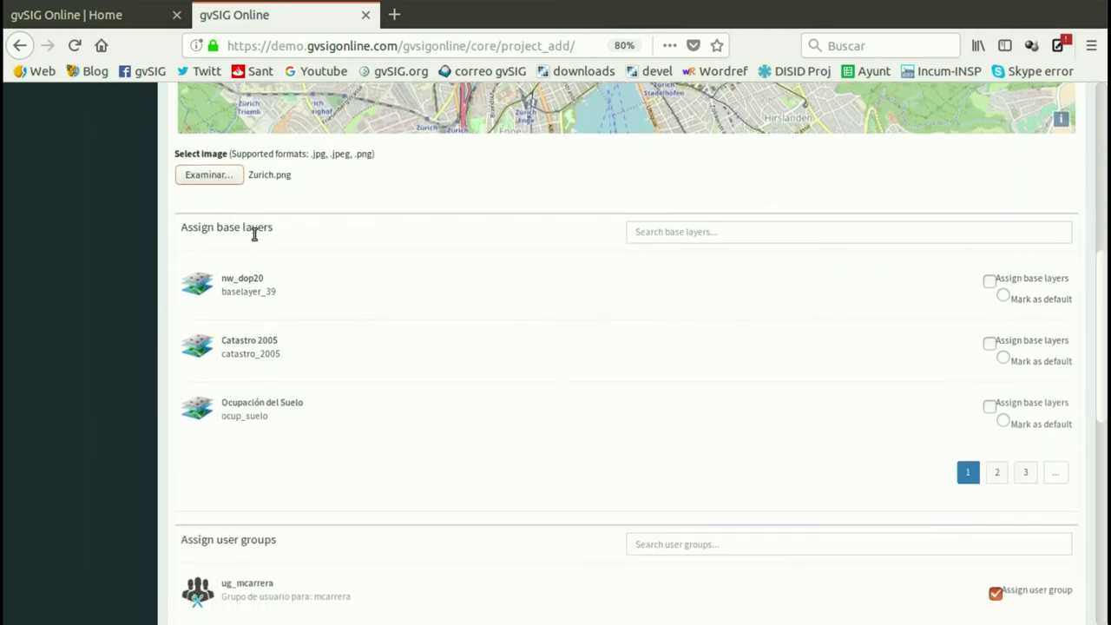
left_click(1023, 473)
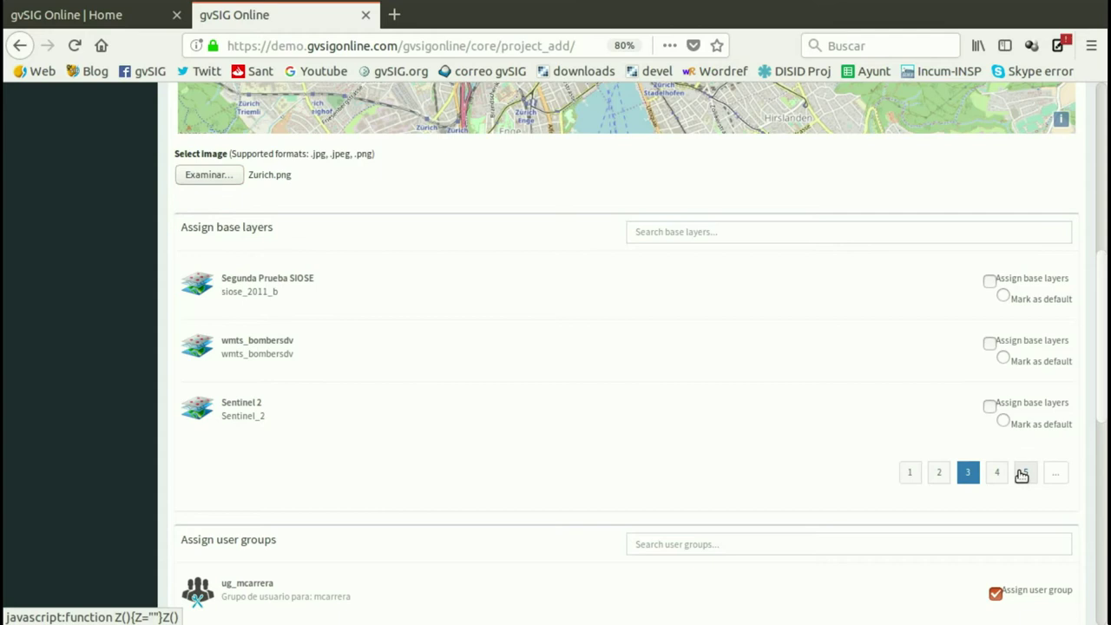
left_click(1024, 474)
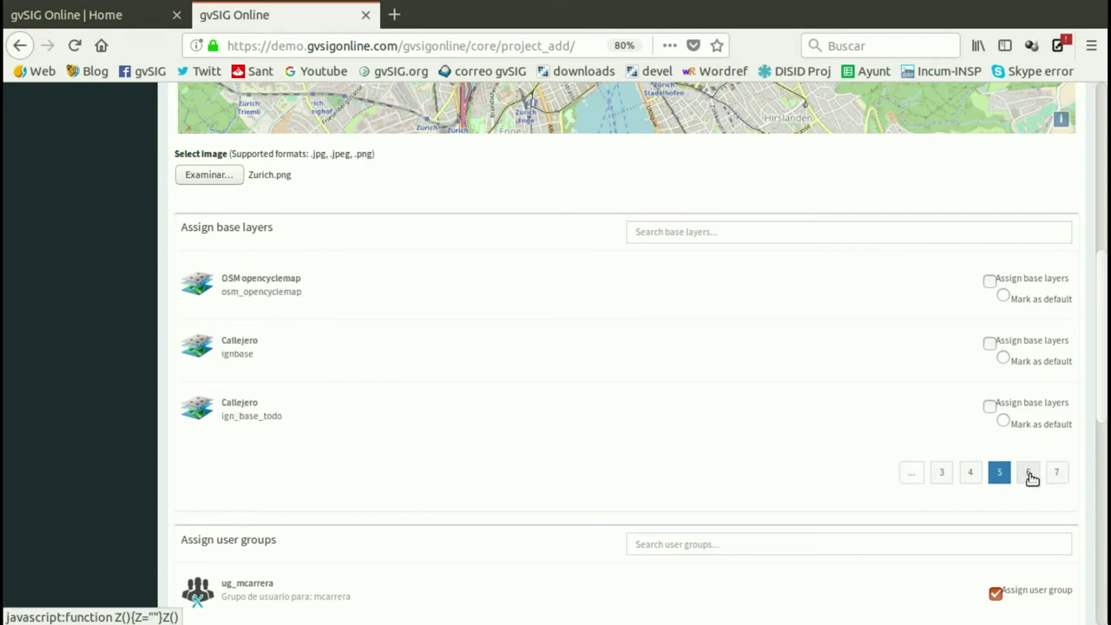
left_click(1055, 473)
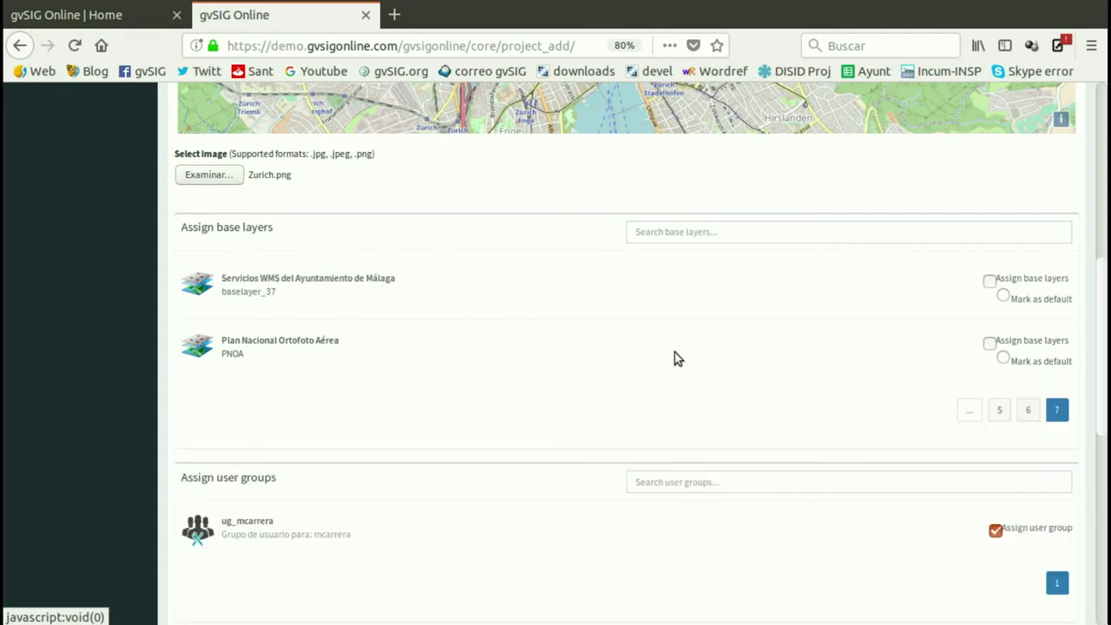
left_click(828, 233)
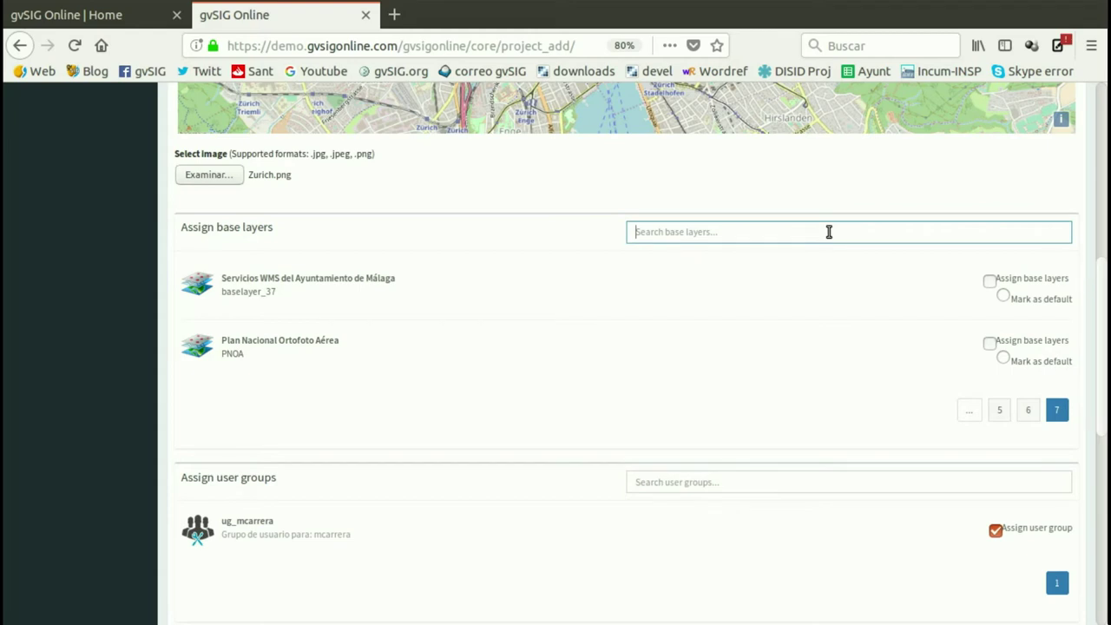
type("zu")
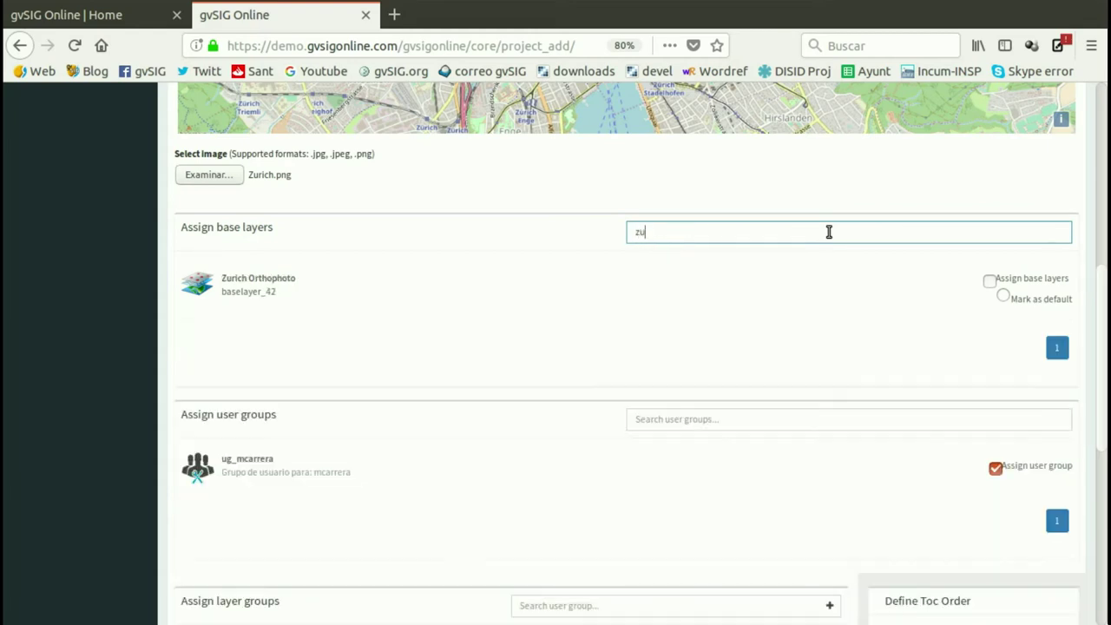
left_click(991, 281)
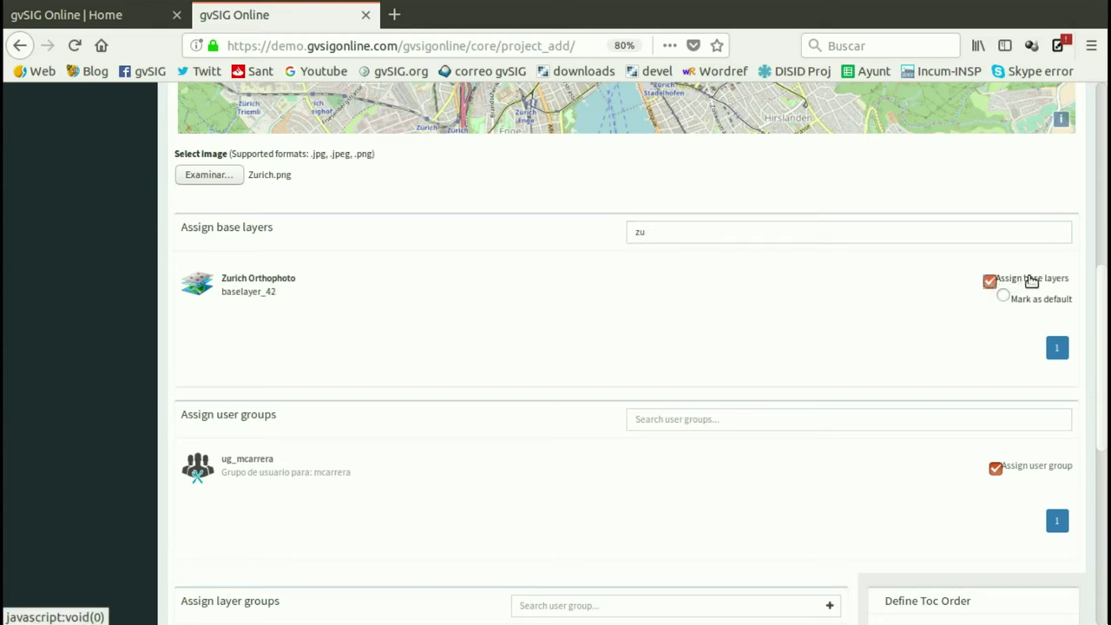
left_click(1005, 297)
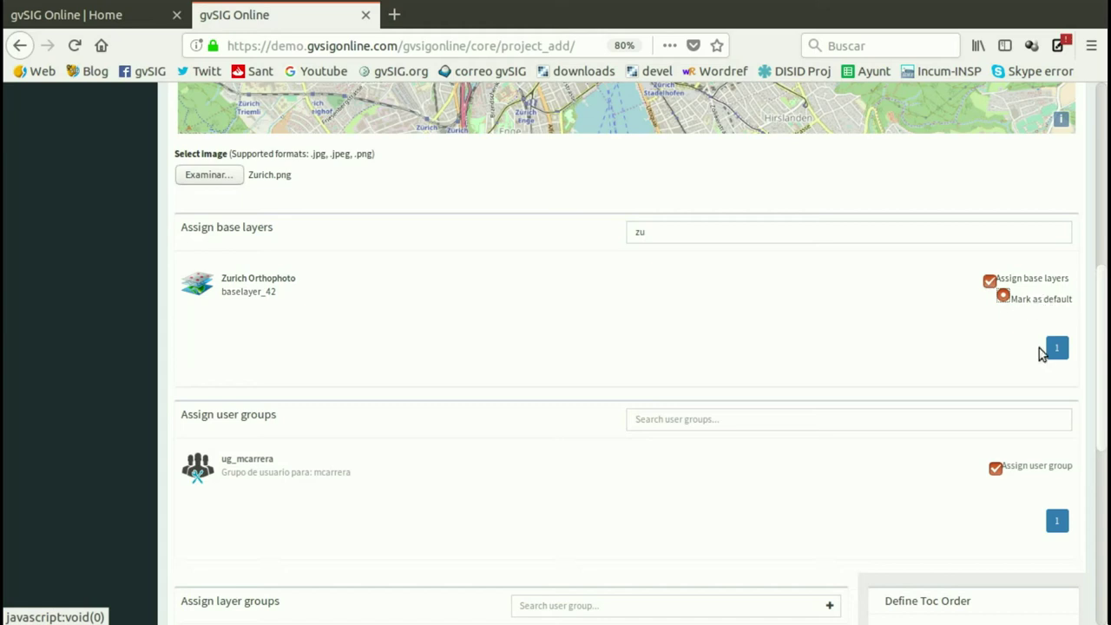
Assign the Municipality GIS layer group, found on page 2 of the layer groups, to the project.
scroll(679, 320, "down", 1)
scroll(679, 318, "down", 2)
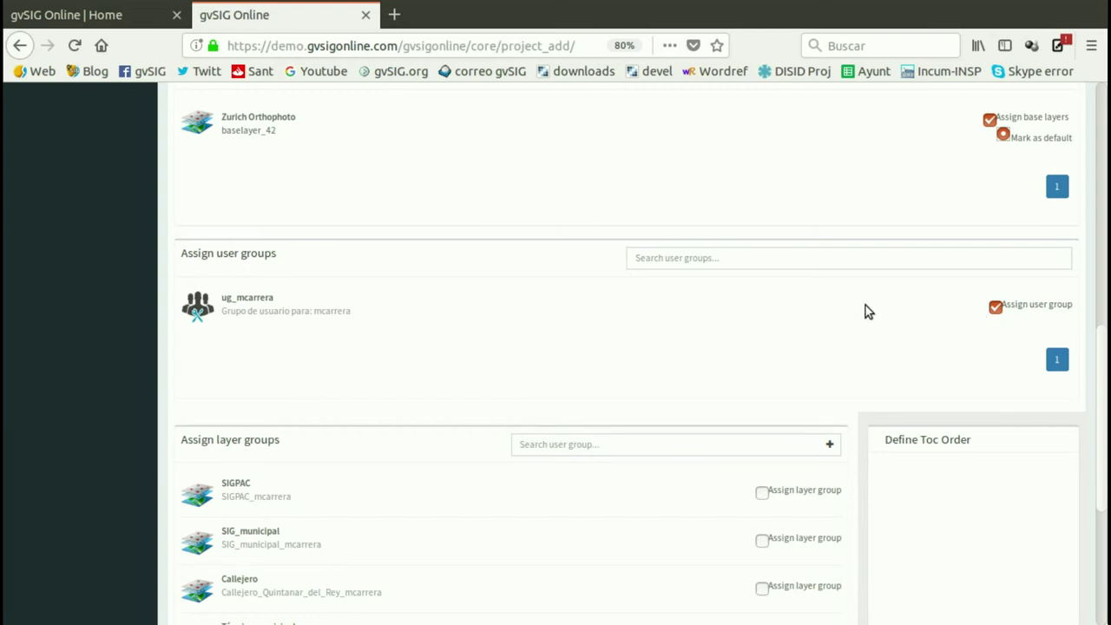
scroll(819, 307, "down", 5)
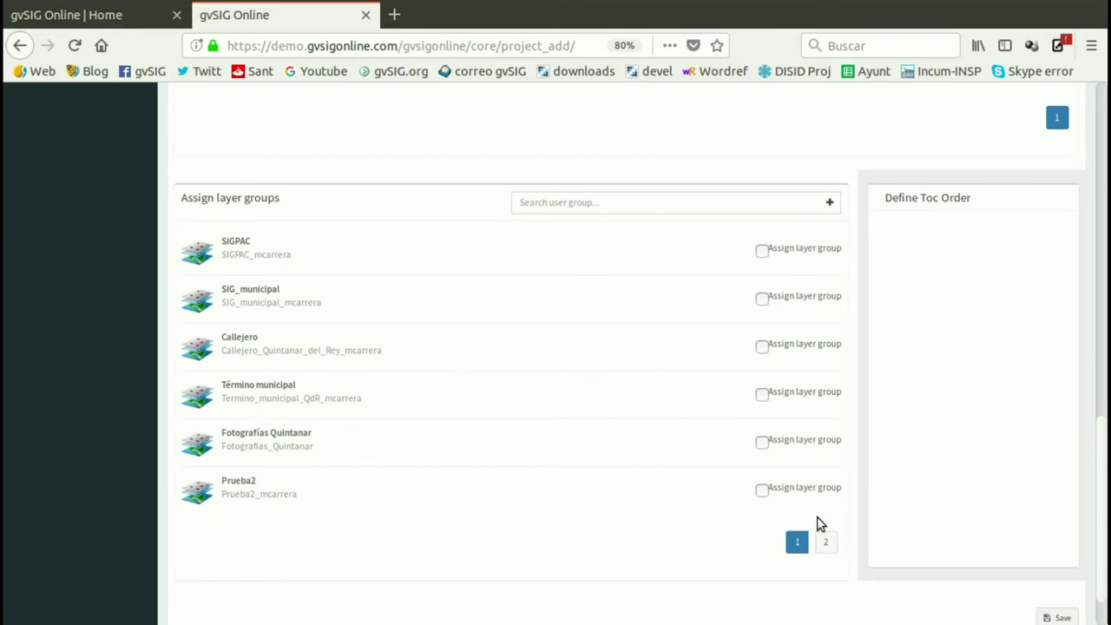
left_click(829, 544)
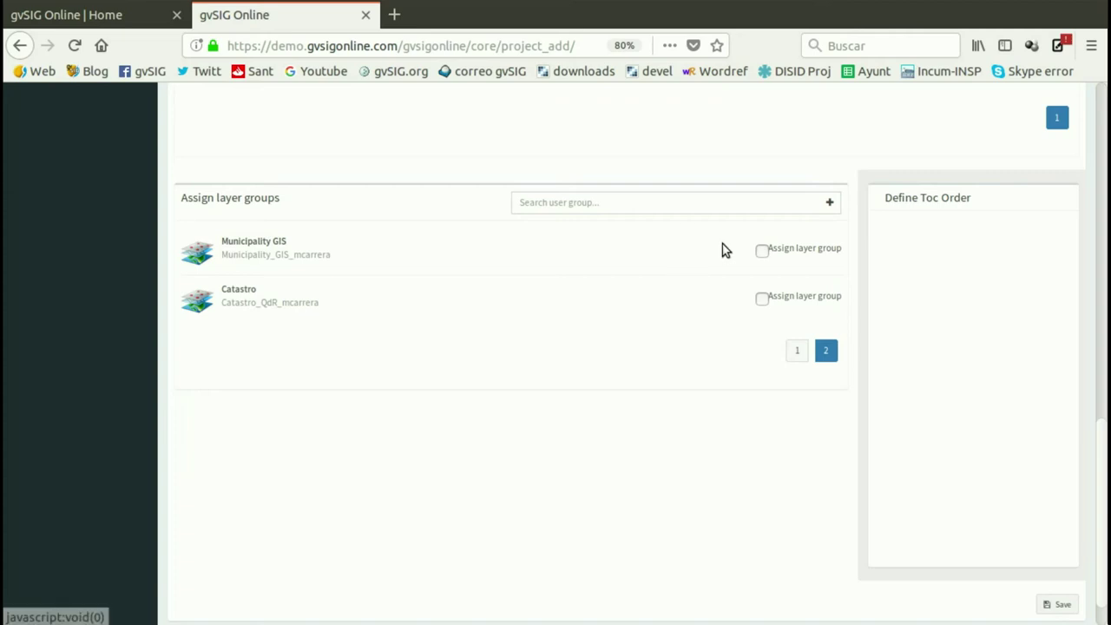
left_click(764, 252)
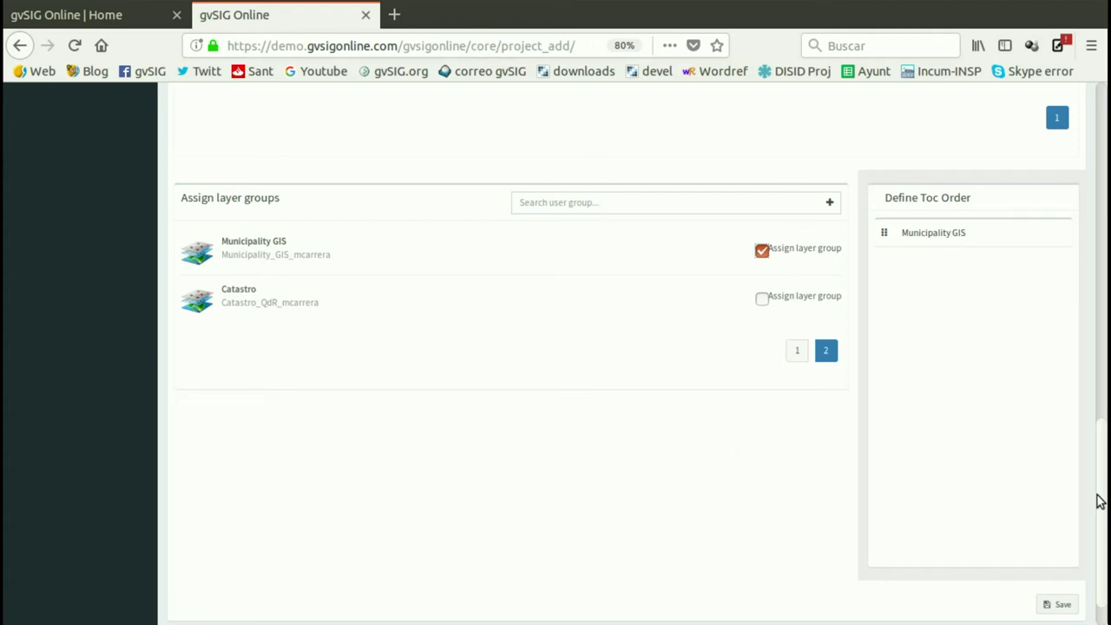
Save the new project and load Municipality GIS from the public viewer's project list.
left_click(1059, 605)
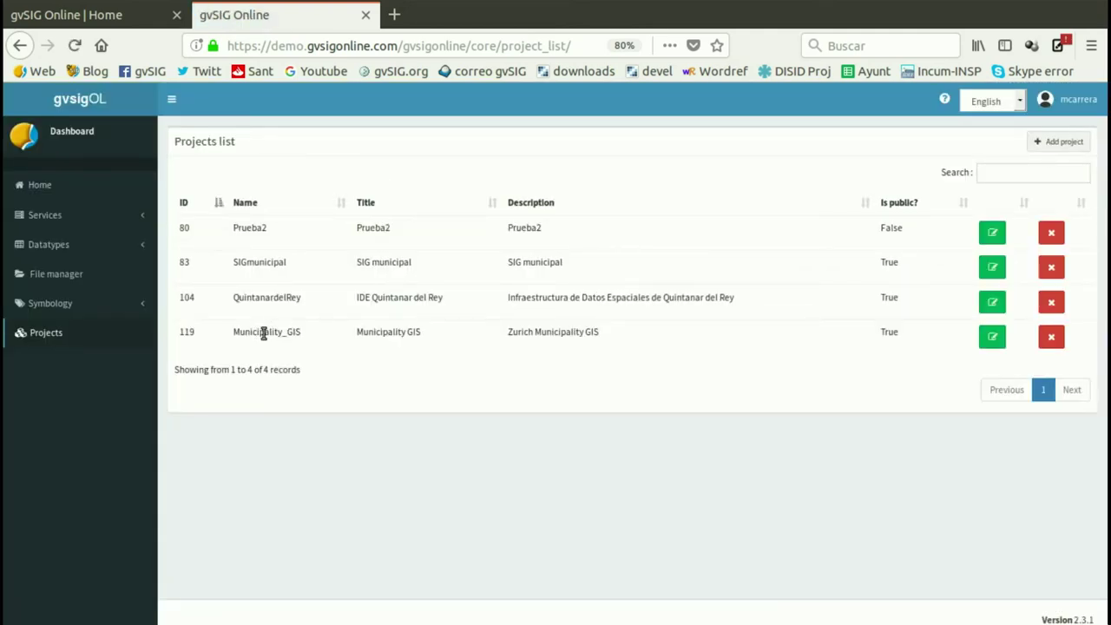
left_click(94, 16)
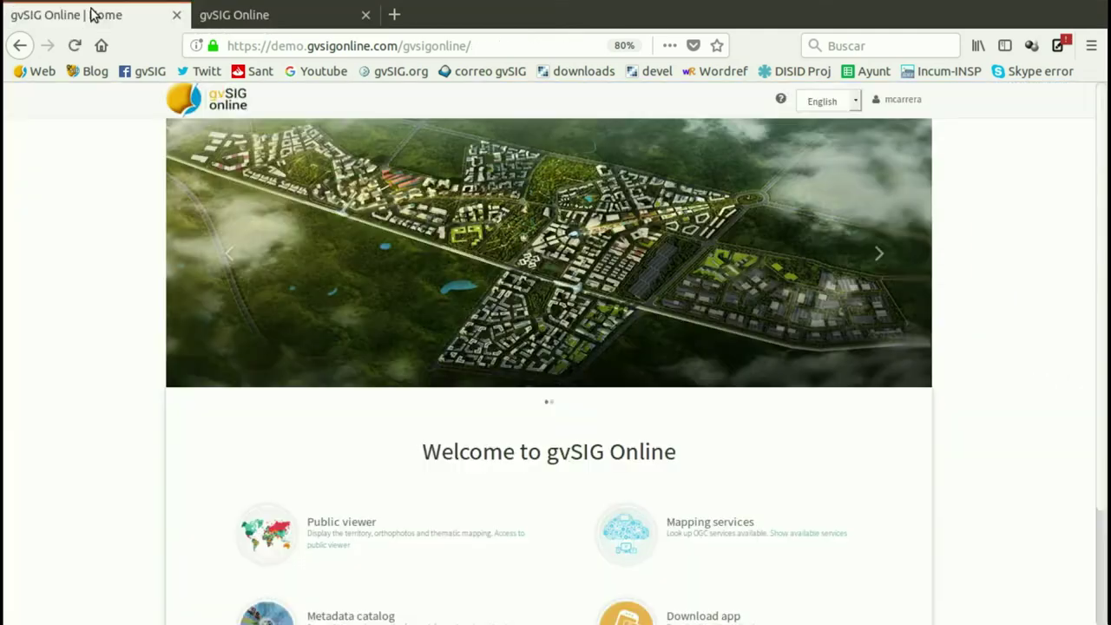
left_click(324, 524)
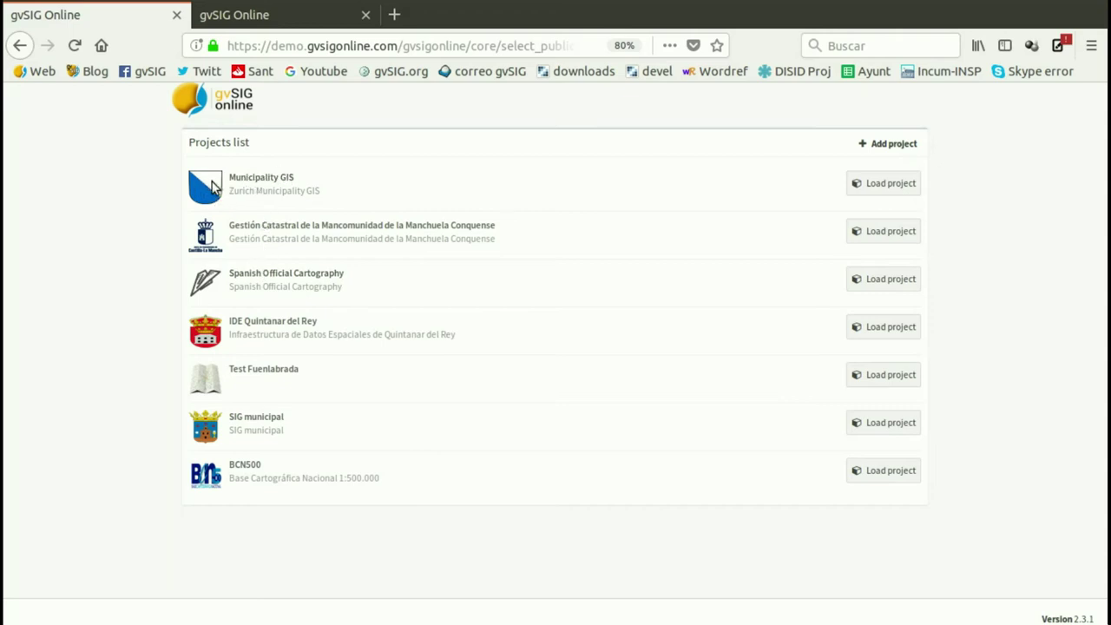
left_click(879, 183)
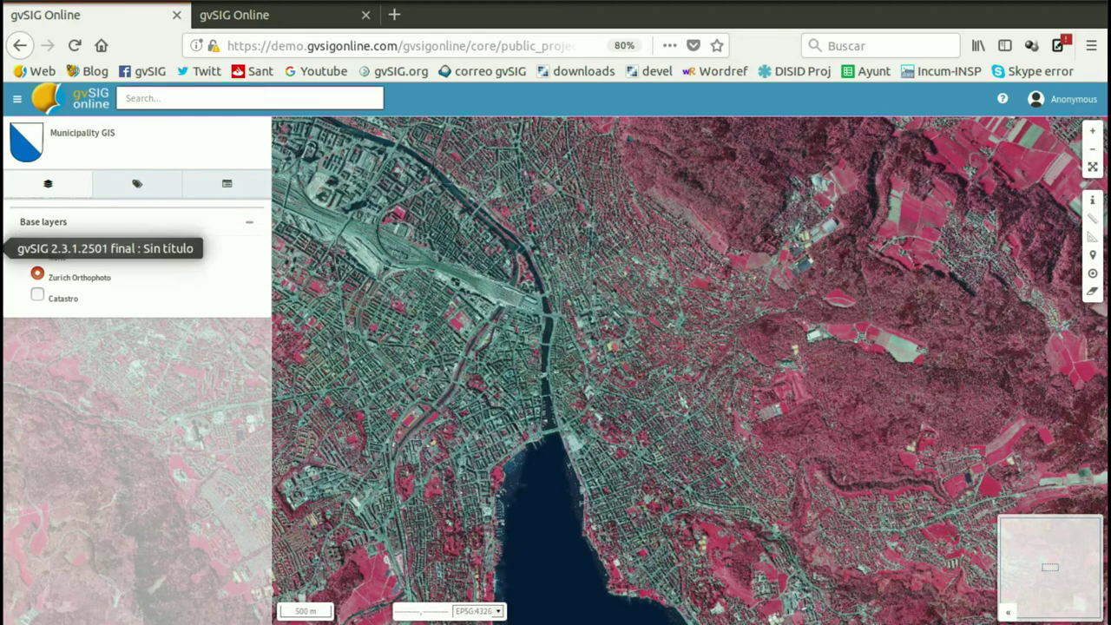
Switch to gvSIG Desktop, create a new view with projection EPSG:4326 (WGS 84), and maximize it.
left_click(7, 248)
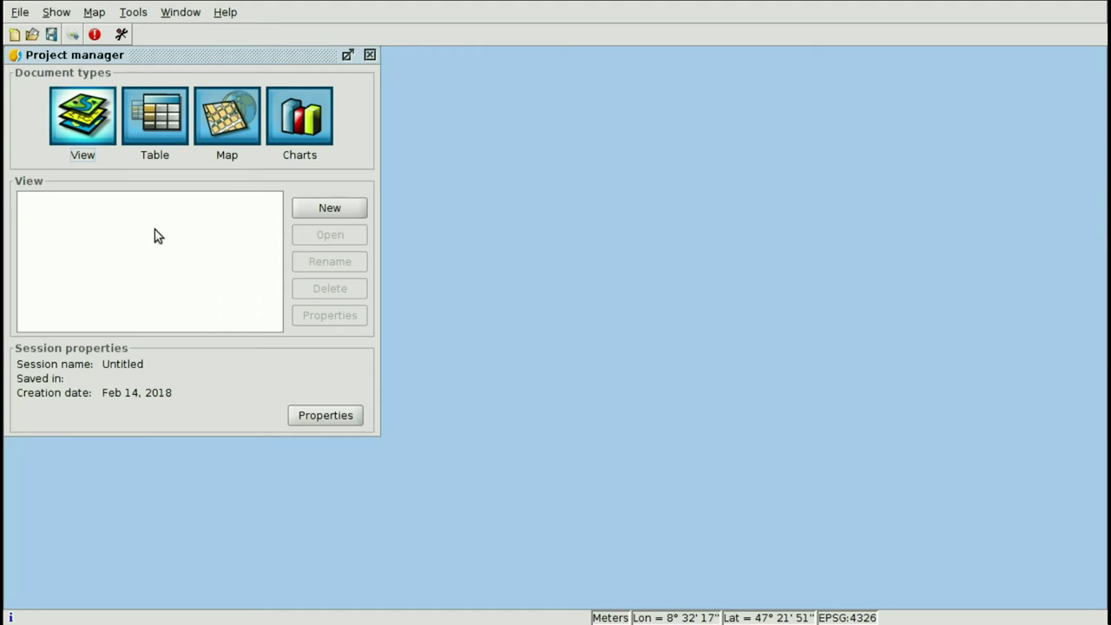
left_click(309, 207)
left_click(320, 316)
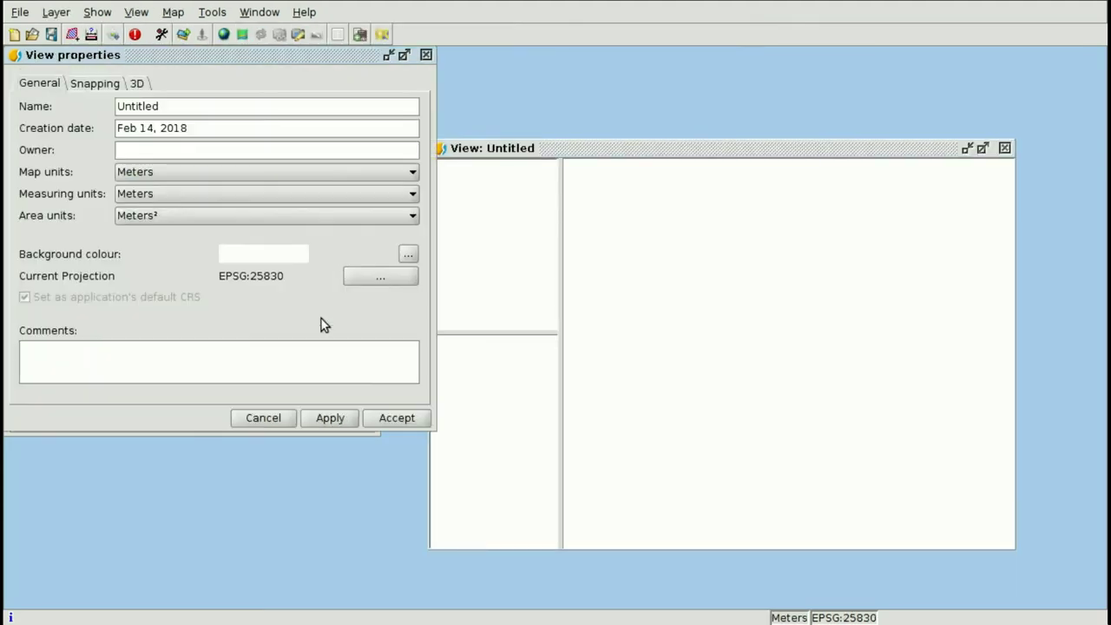
left_click(368, 282)
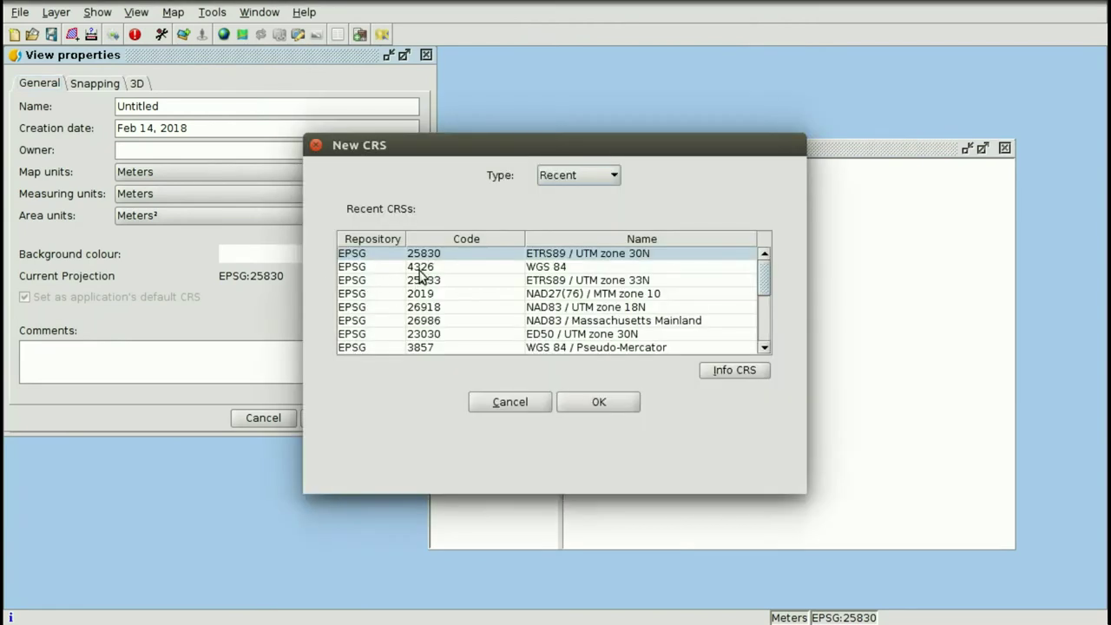
double_click(413, 267)
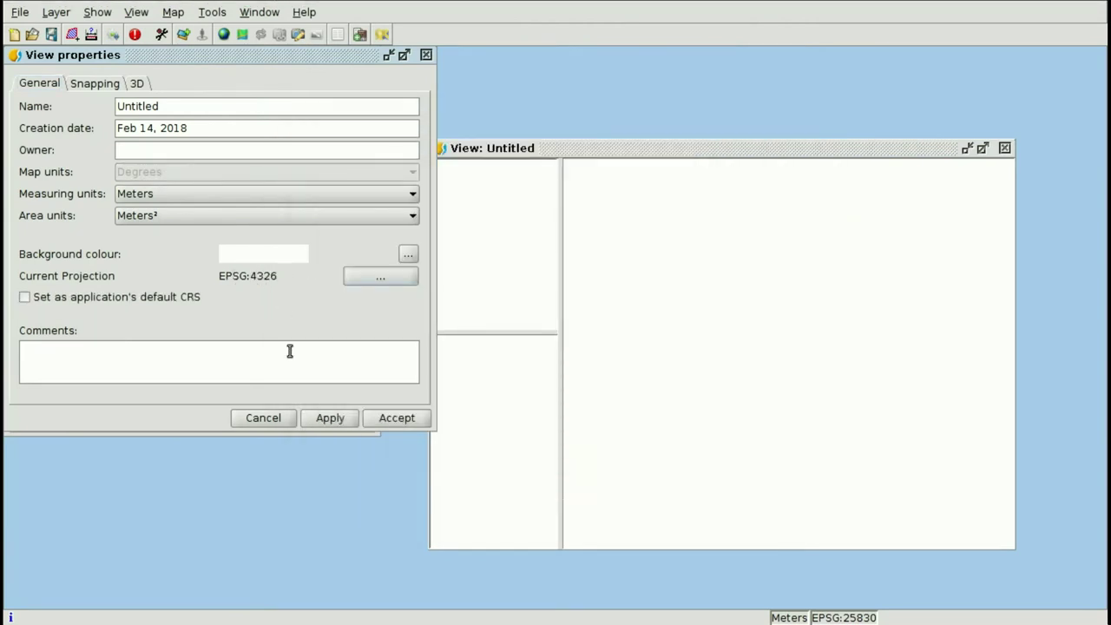
left_click(415, 418)
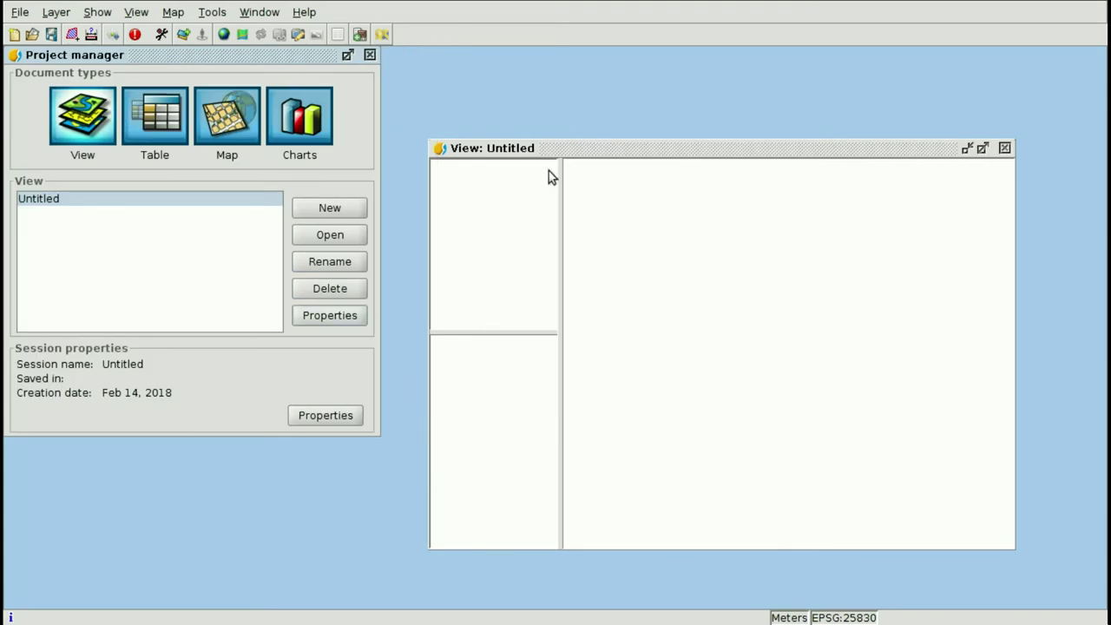
double_click(582, 152)
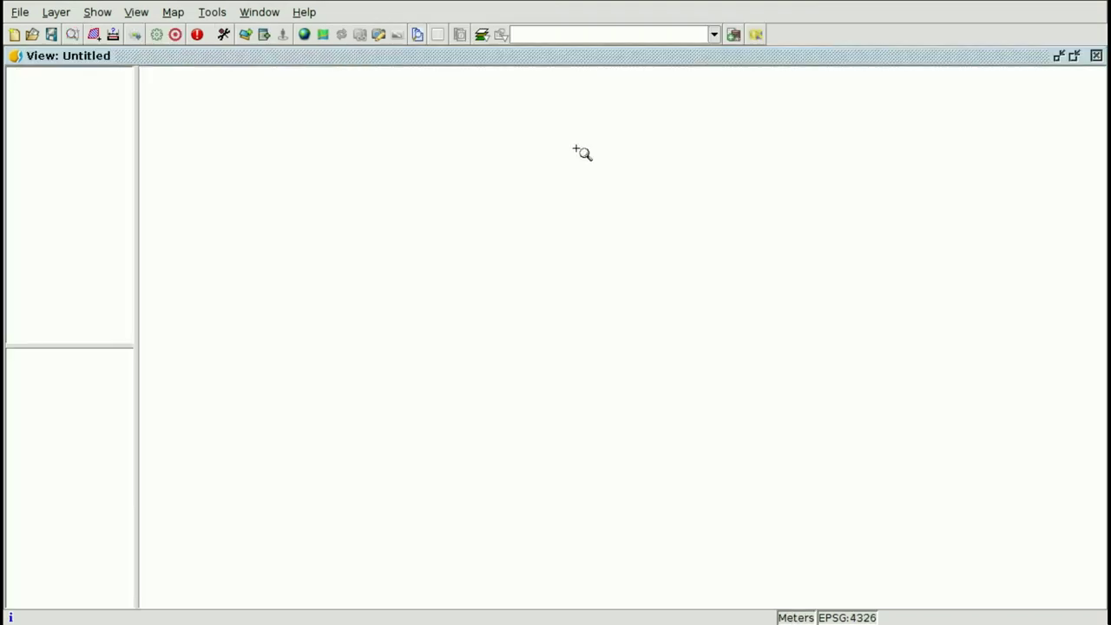
Add the Zurich_Streets_4326.shp layer from the Module_16 folder to the view.
left_click(245, 35)
left_click(729, 134)
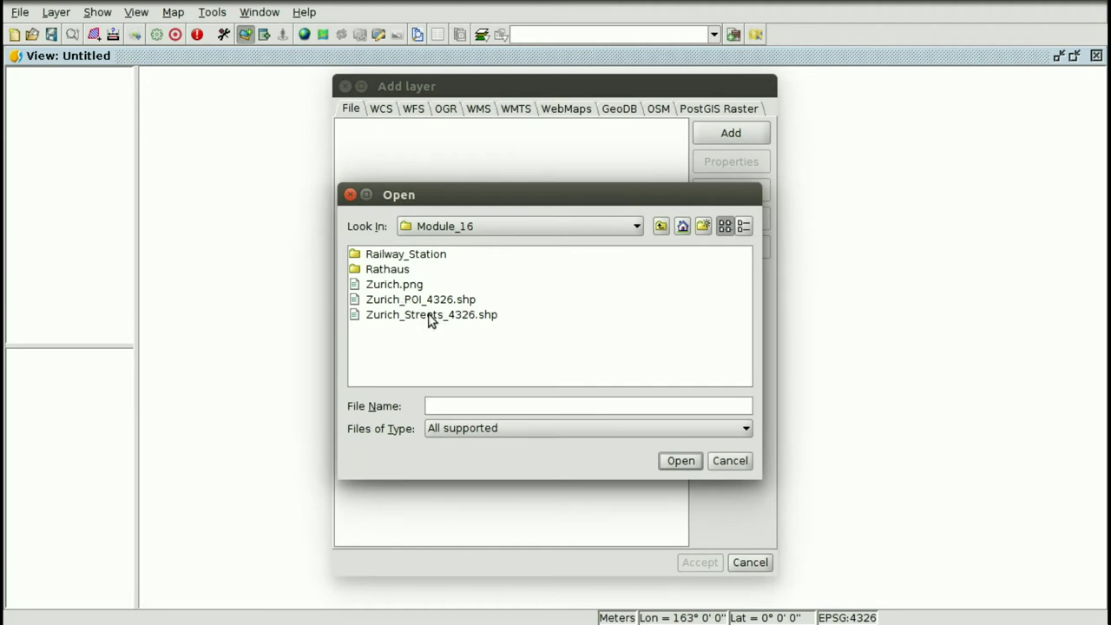
left_click(429, 317)
left_click(671, 460)
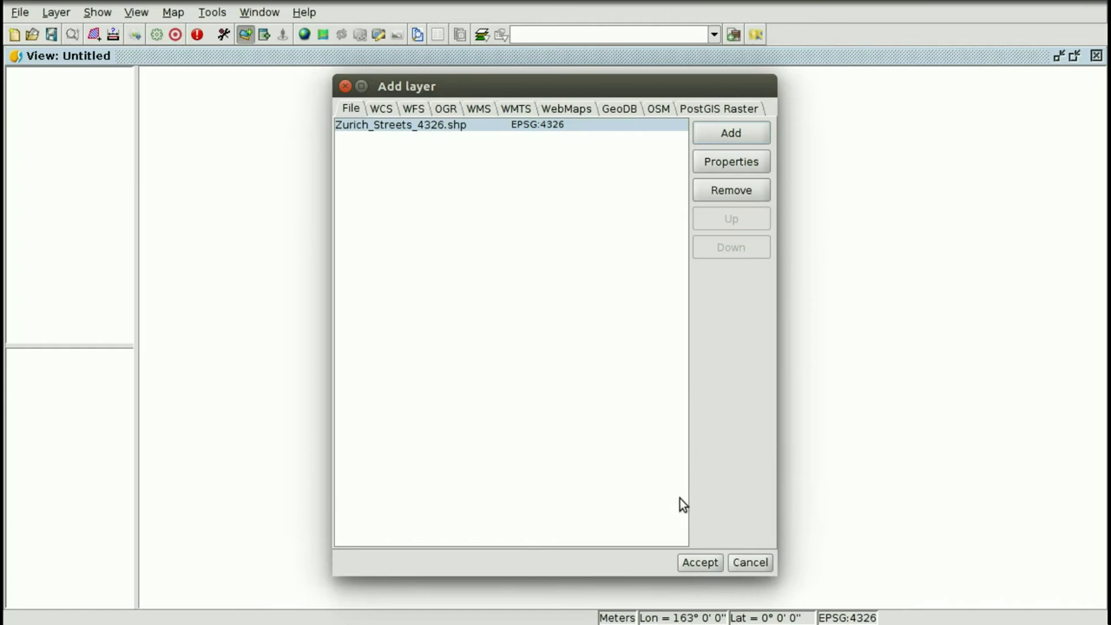
left_click(699, 562)
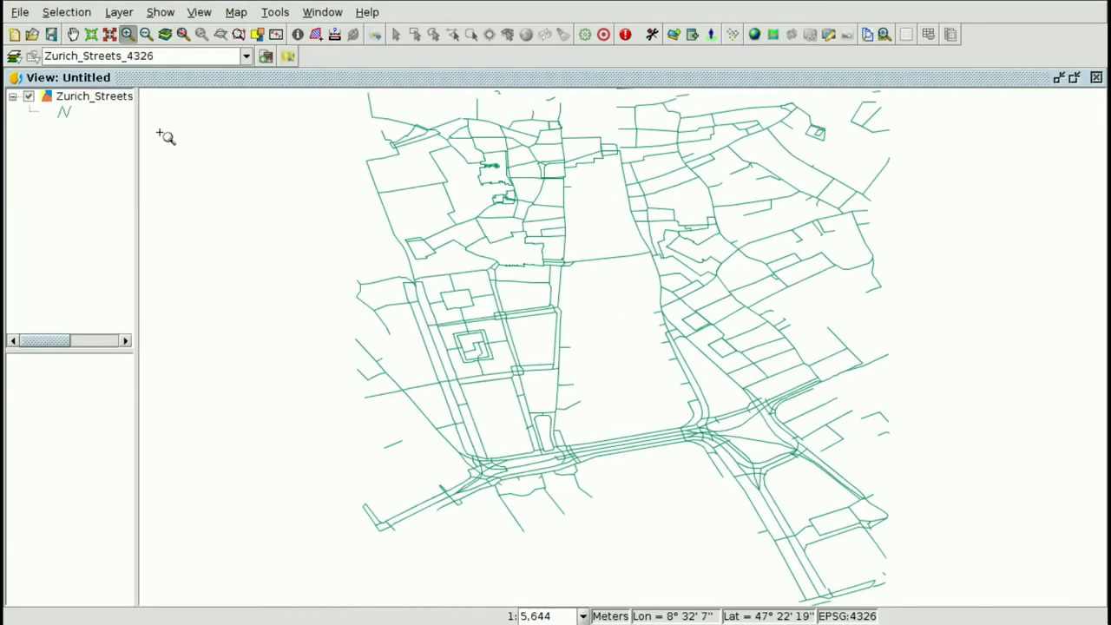
Start exporting the Zurich_Streets_4326 layer to DataBase (JDBC) format, keeping identifiers translated to lower-case and spaces to underscores.
left_click(101, 98)
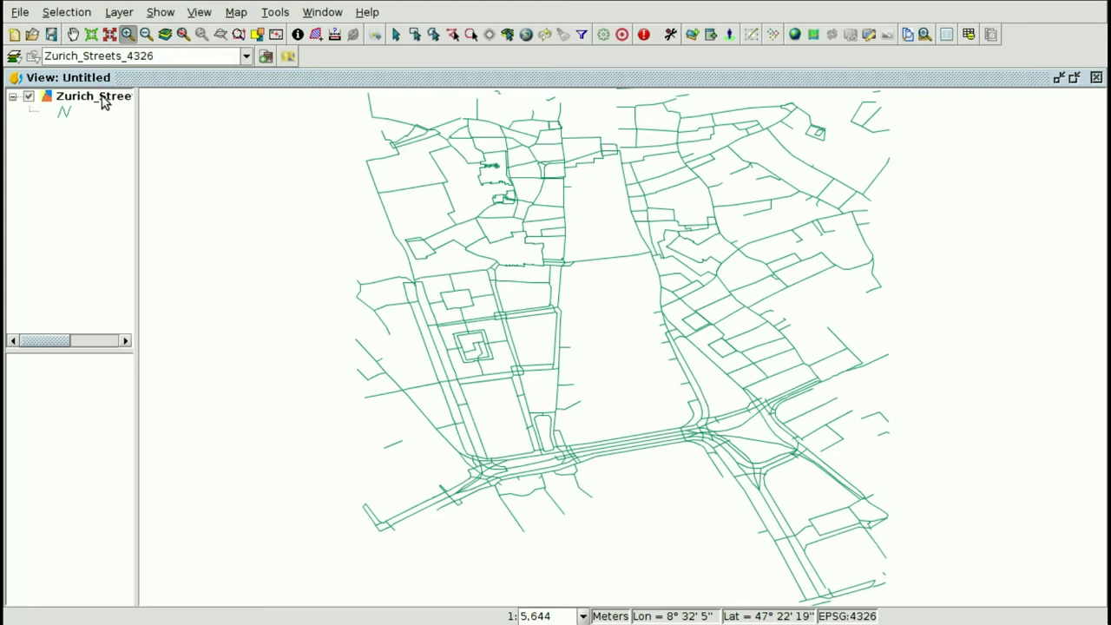
right_click(102, 98)
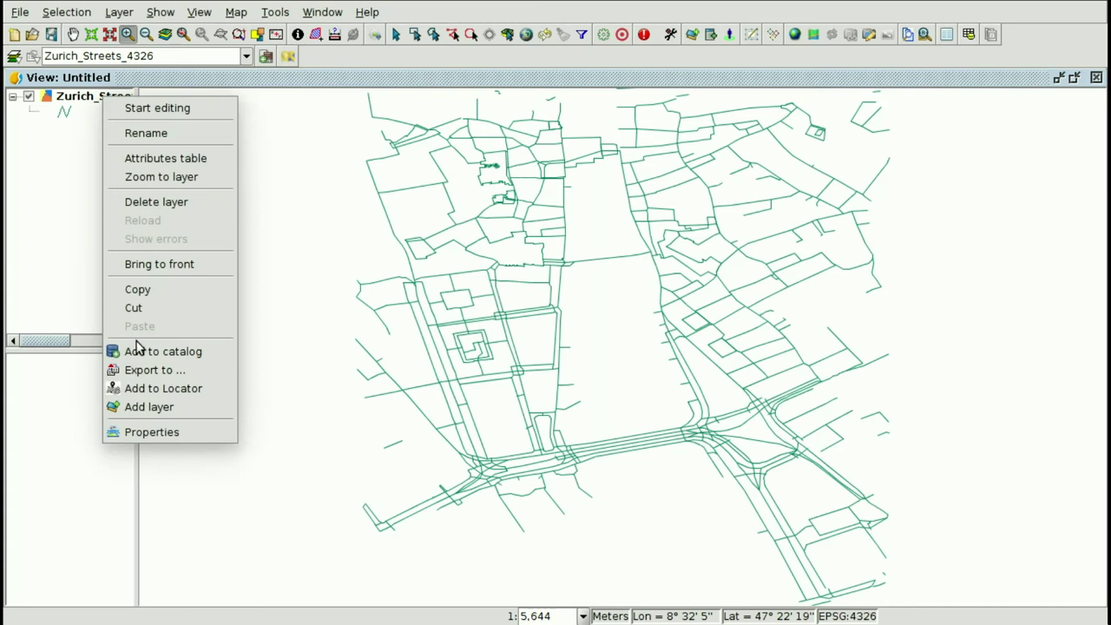
left_click(118, 12)
left_click(140, 85)
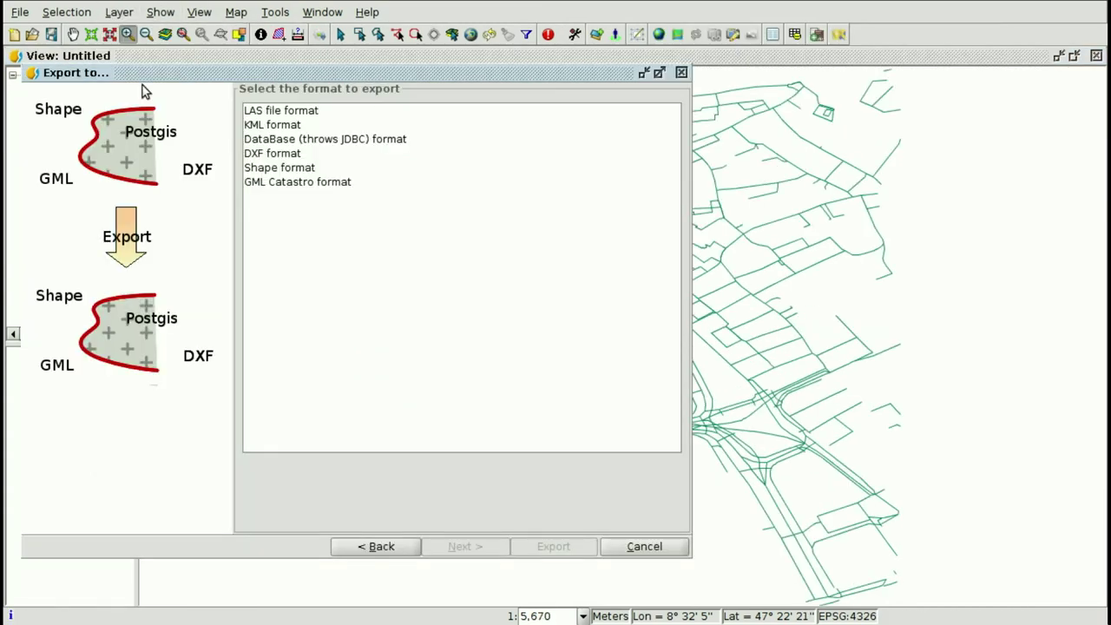
left_click(264, 143)
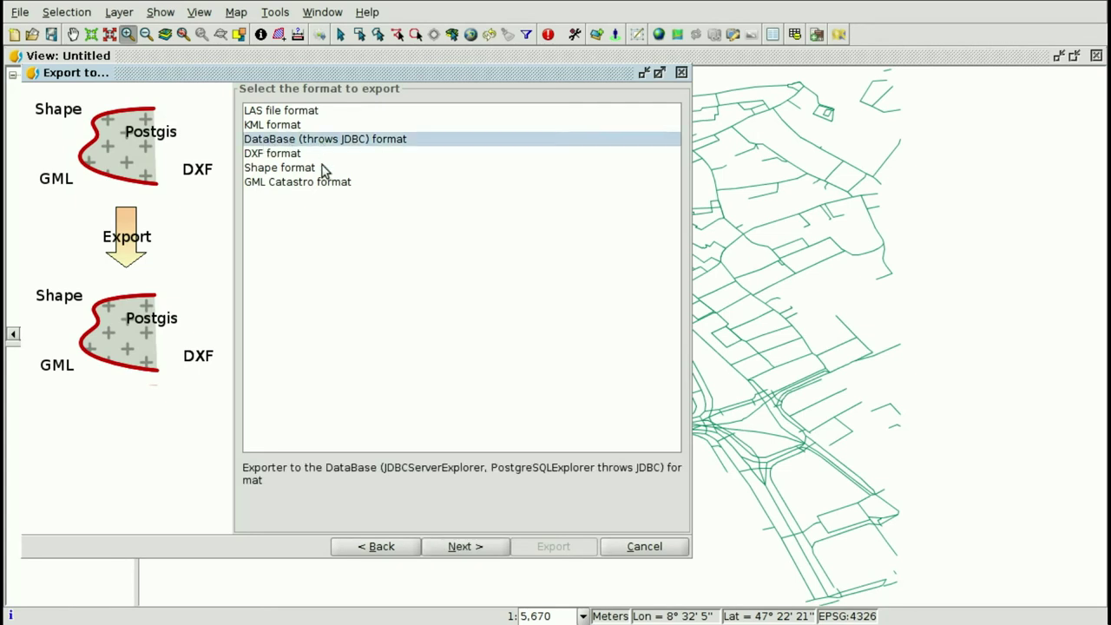
left_click(457, 547)
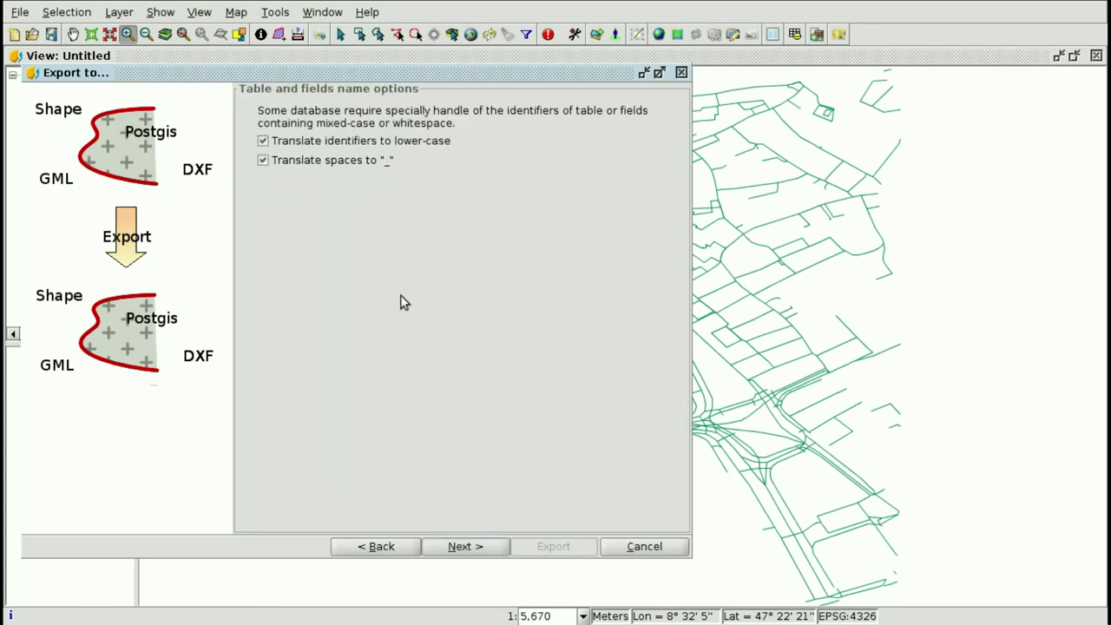
left_click(460, 547)
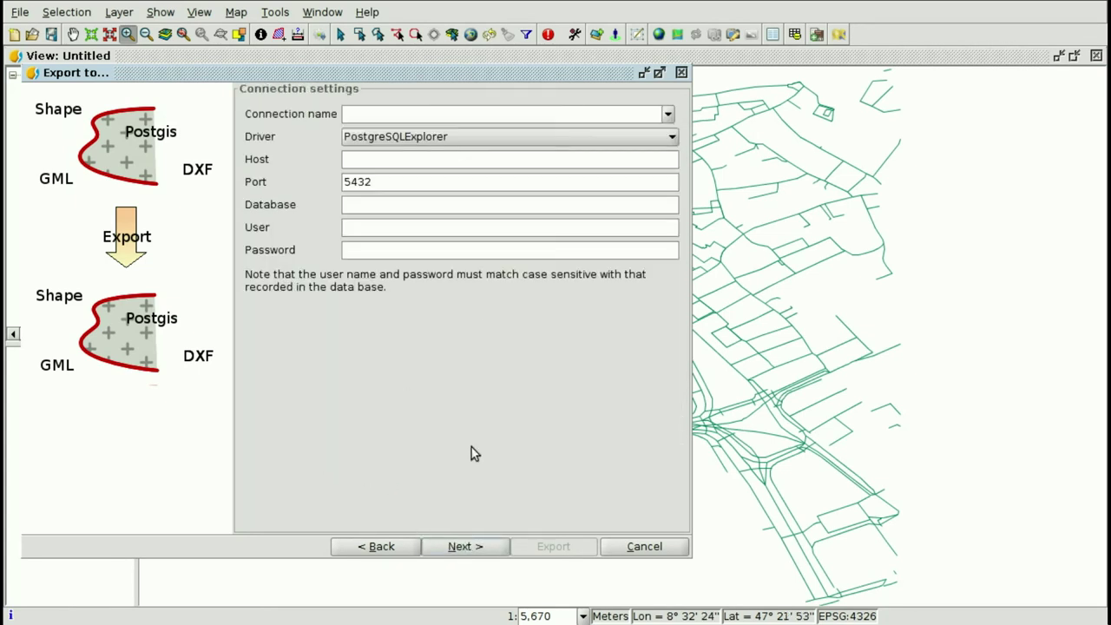
Use the saved PostgreSQL connection 2 to the gvsigonline database on demo.gvsigonline.com for the export.
left_click(666, 115)
left_click(469, 130)
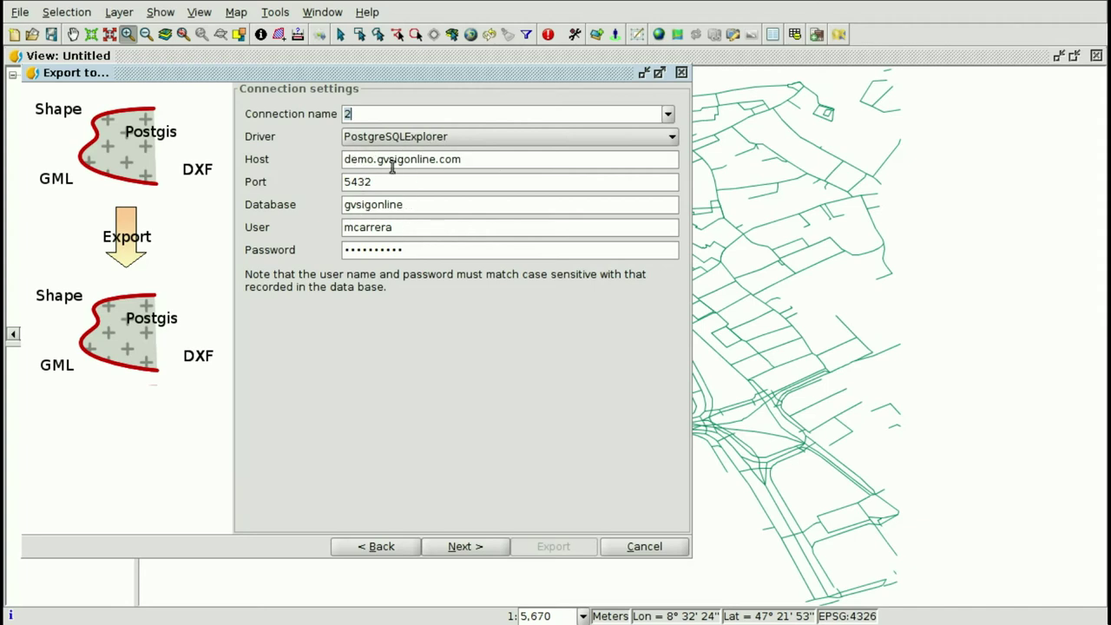
left_click(479, 541)
Export into a new table named Zurich_Streets in the user's own ds_ schema, accepting the automatic correction of the table name.
left_click_drag(306, 399, 243, 405)
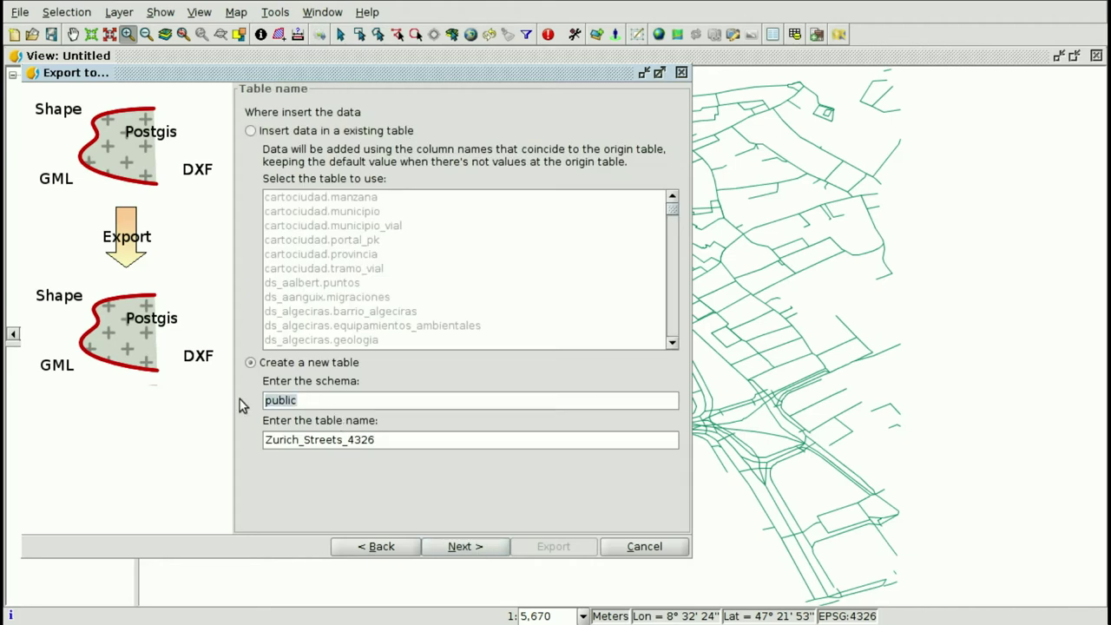
type("ds_mcarrera")
left_click_drag(343, 439, 412, 442)
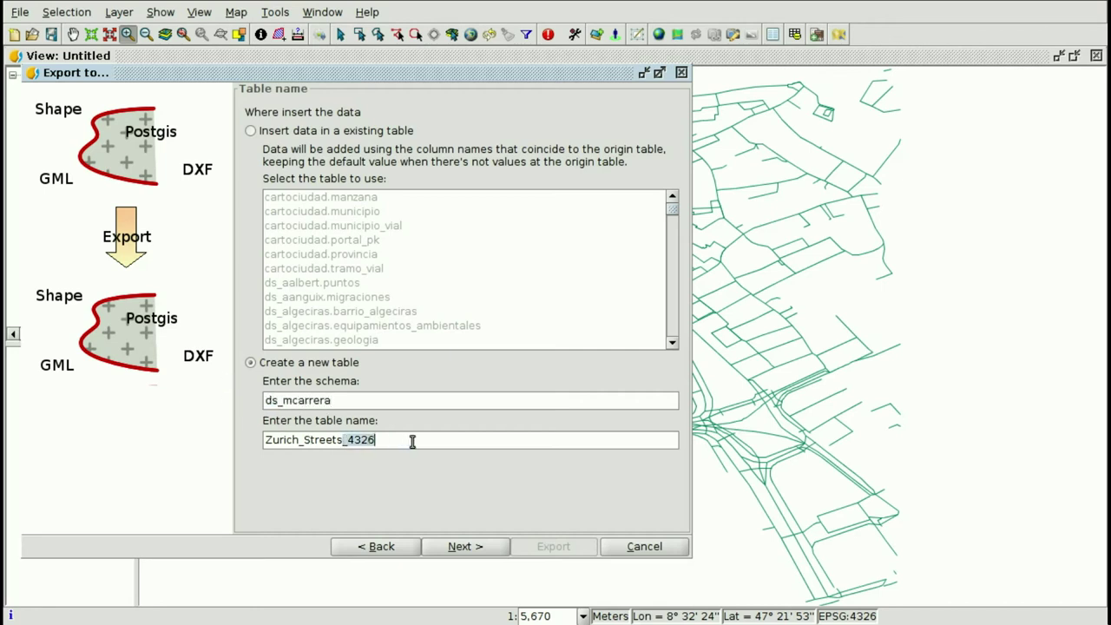
key("BackSpace")
left_click(460, 546)
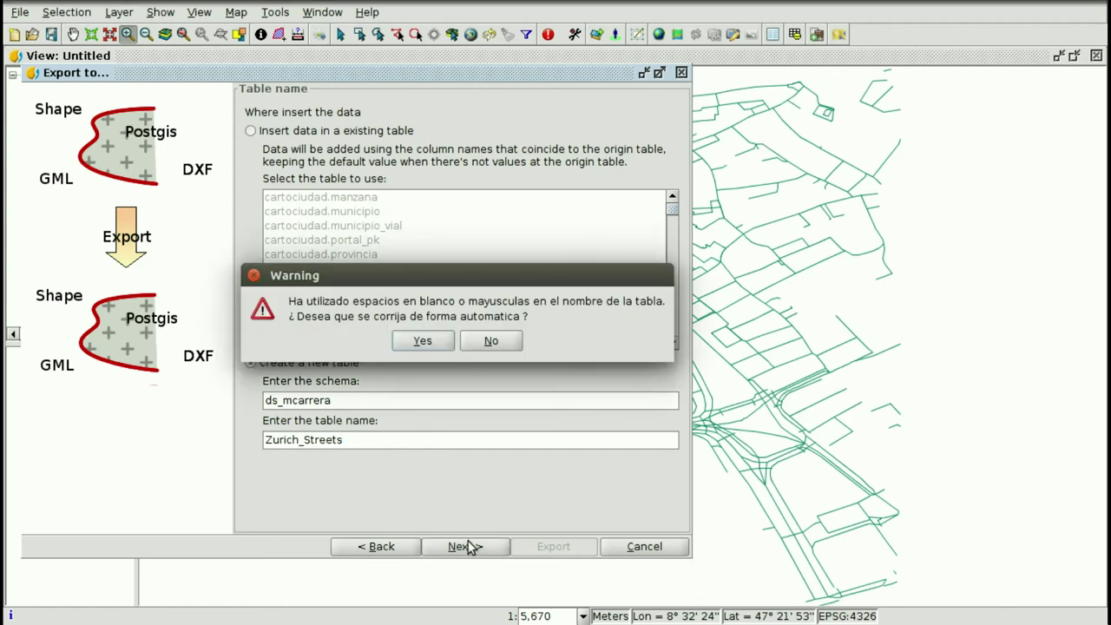
left_click(425, 342)
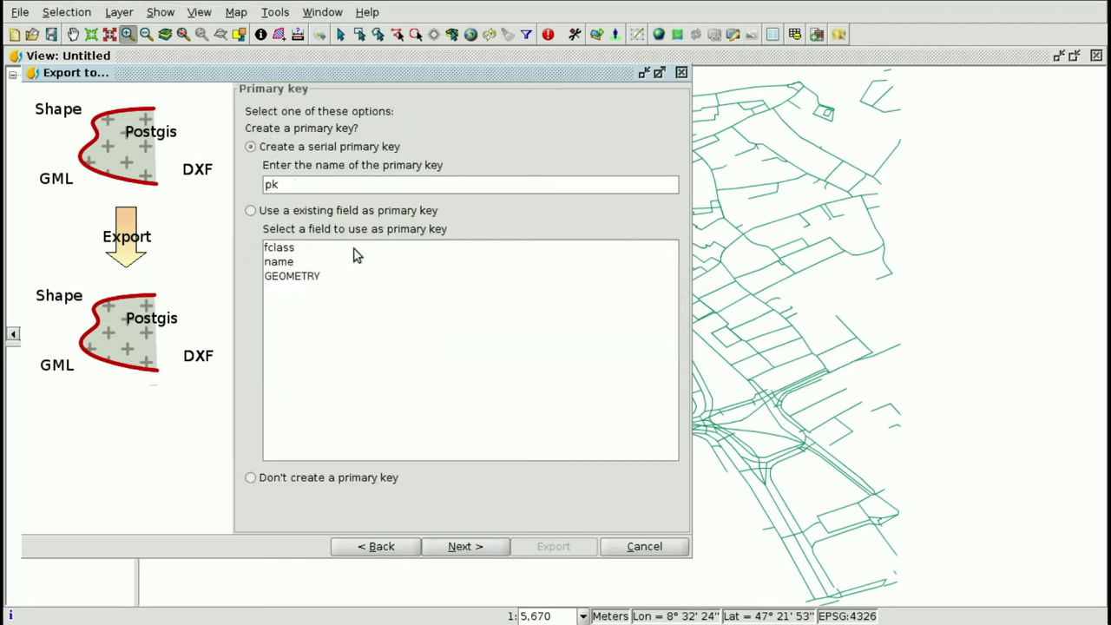
Keep the serial primary key pk, spatial index, no geometry check, statistics update, original EPSG:4326 projection and all records for the export.
left_click(486, 547)
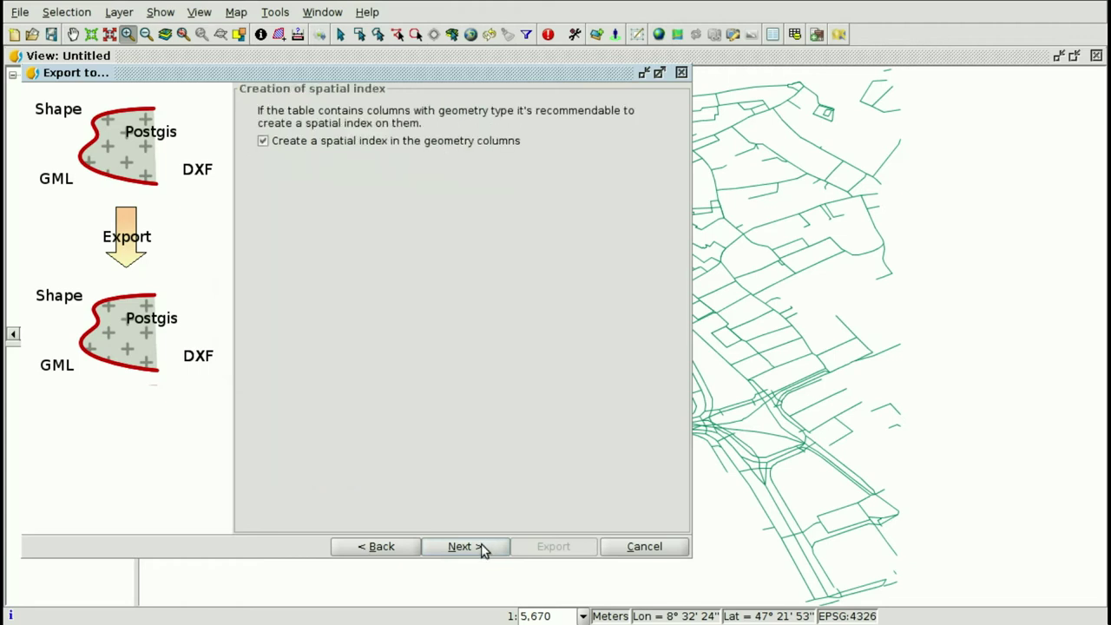
left_click(484, 548)
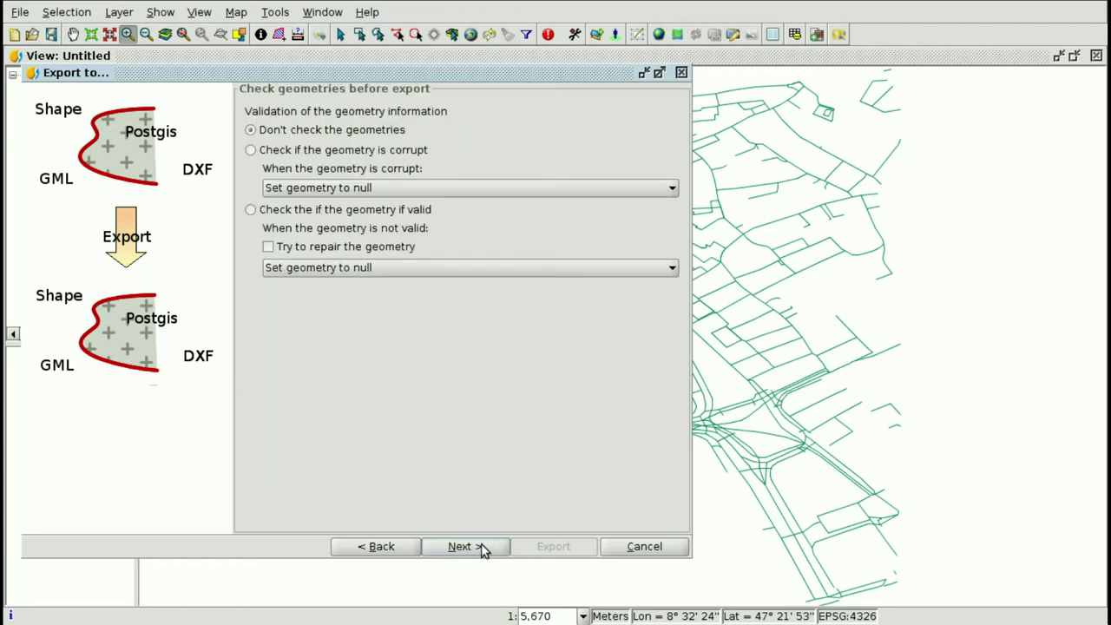
left_click(483, 548)
left_click(483, 549)
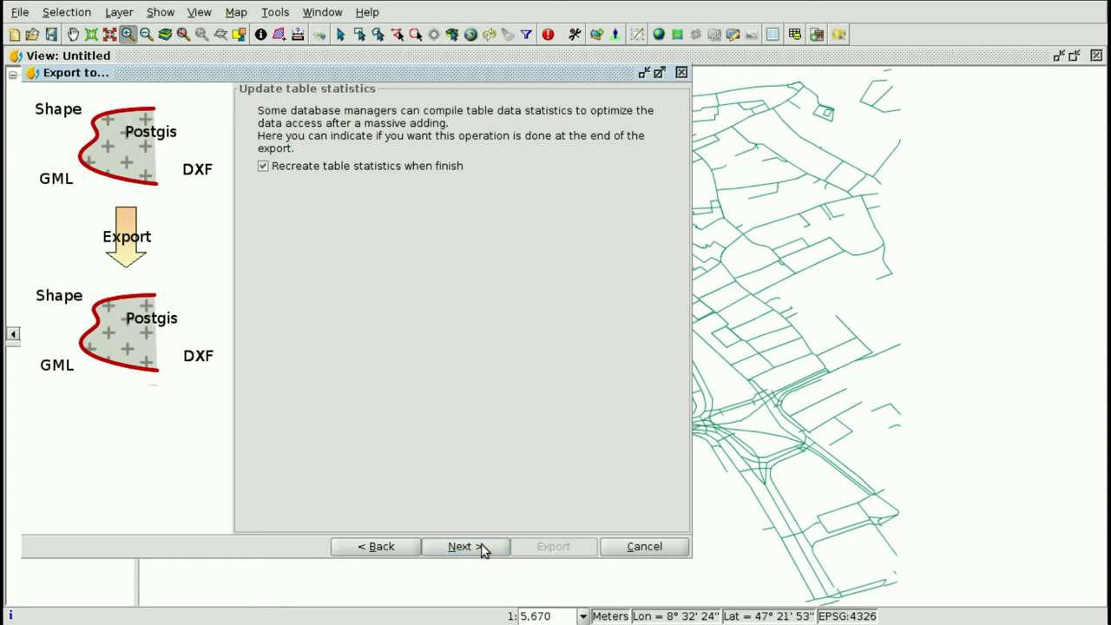
left_click(484, 549)
left_click(484, 548)
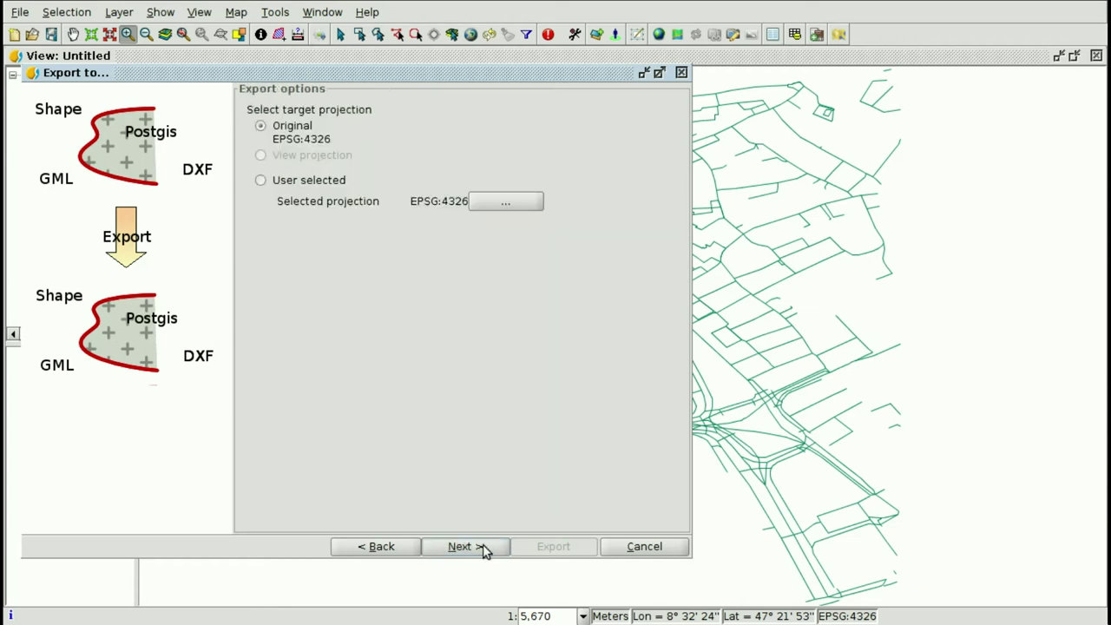
left_click(484, 548)
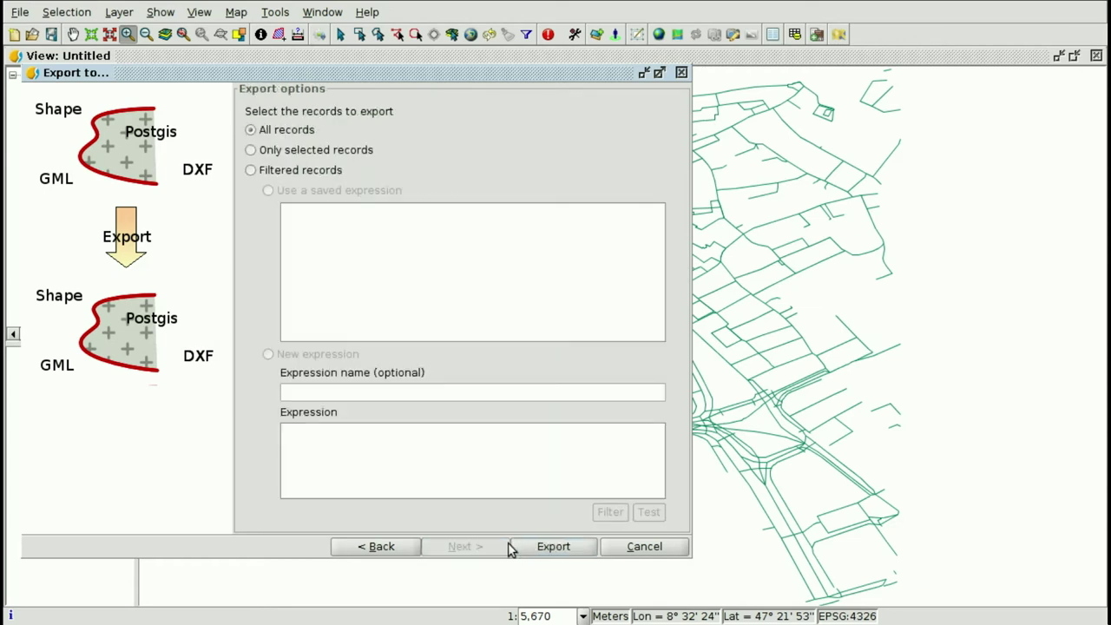
Run the streets export to the database without adding the exported layer to the view, and close the wizard.
left_click(547, 549)
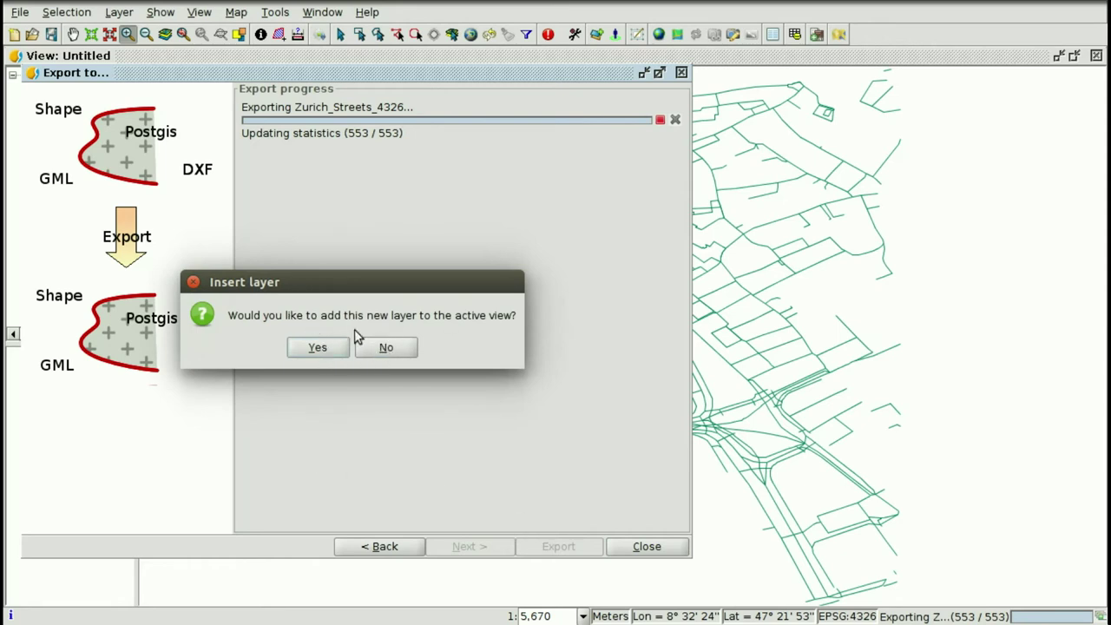
left_click(389, 348)
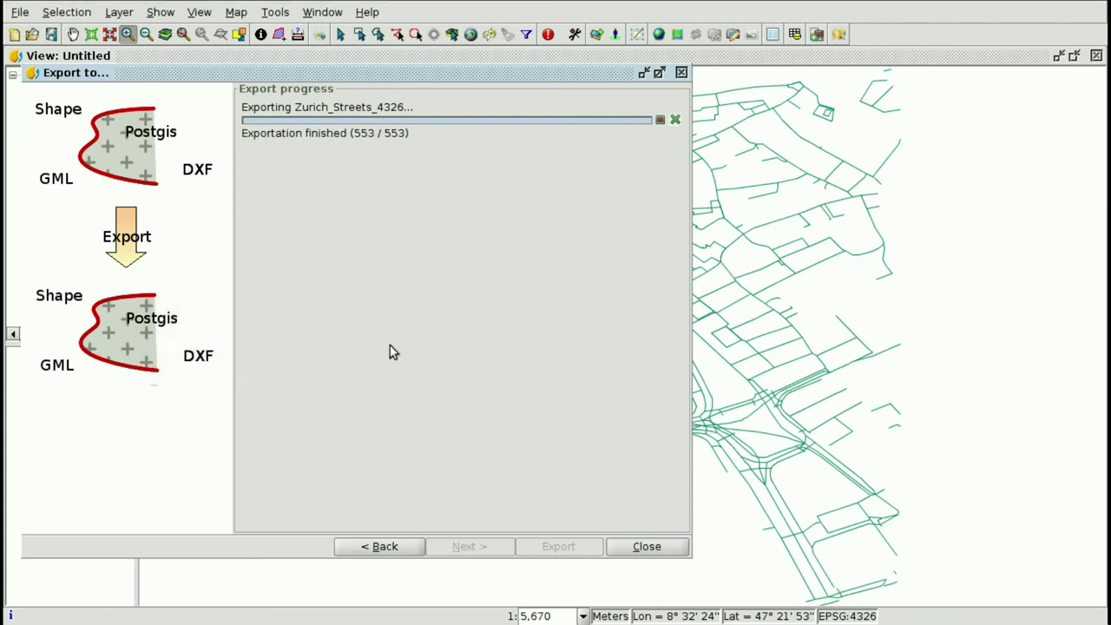
left_click(647, 546)
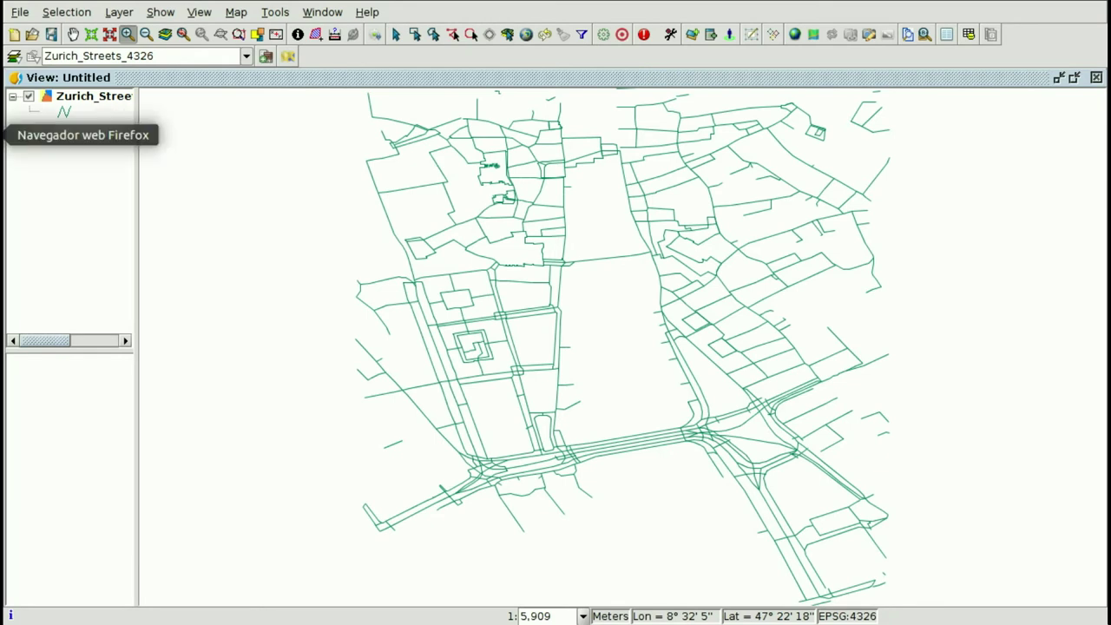
Switch back to the gvSIG Online dashboard in Firefox and open the layer groups list.
left_click(4, 134)
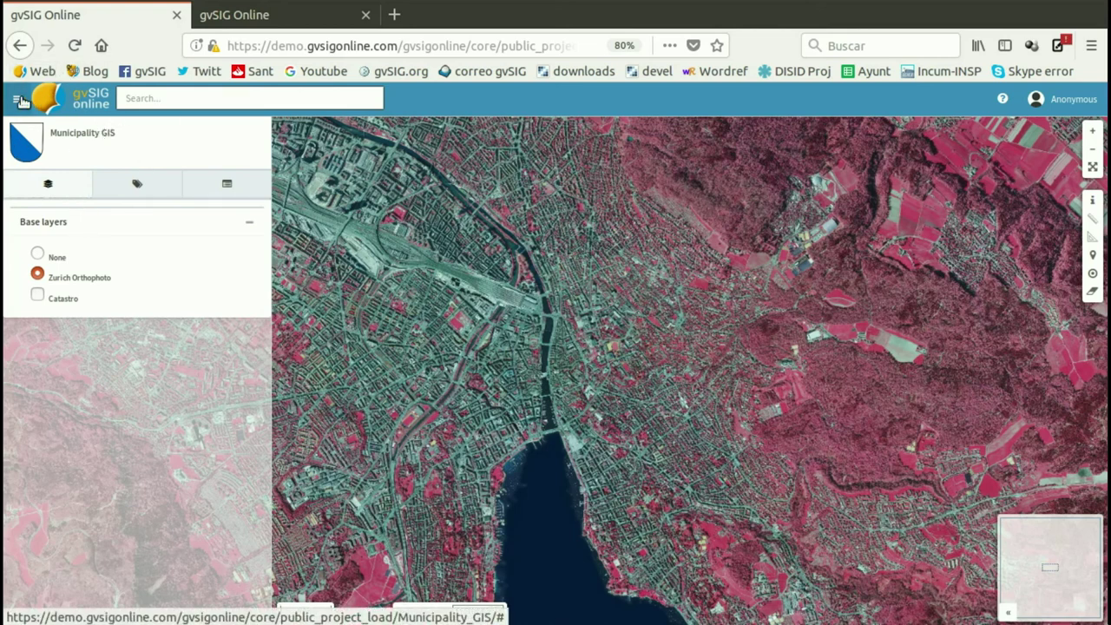
left_click(315, 17)
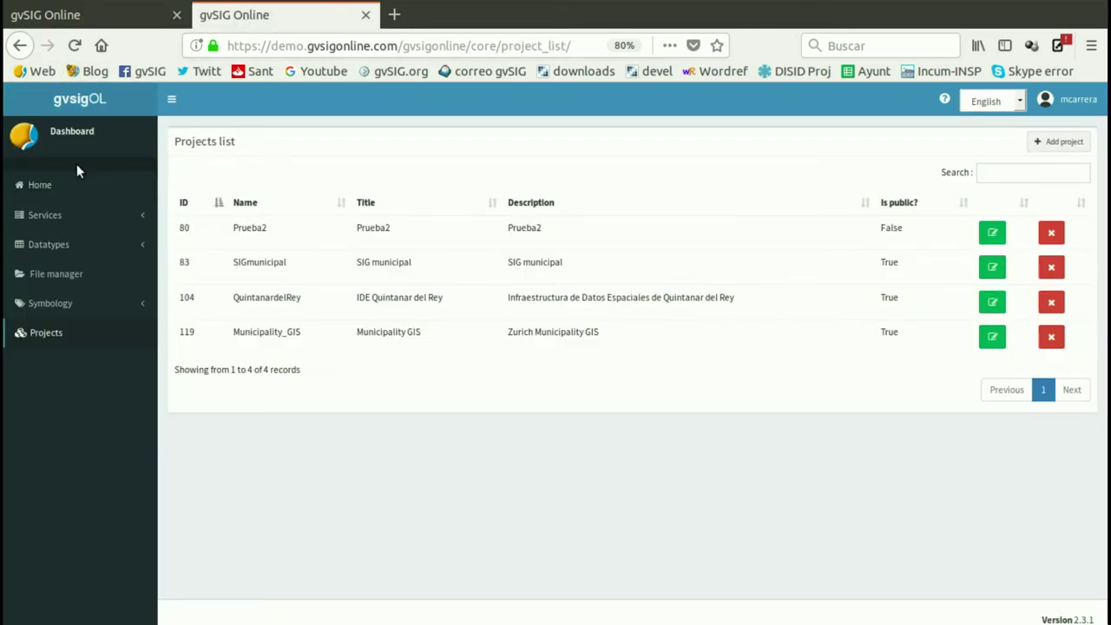
left_click(106, 221)
left_click(51, 265)
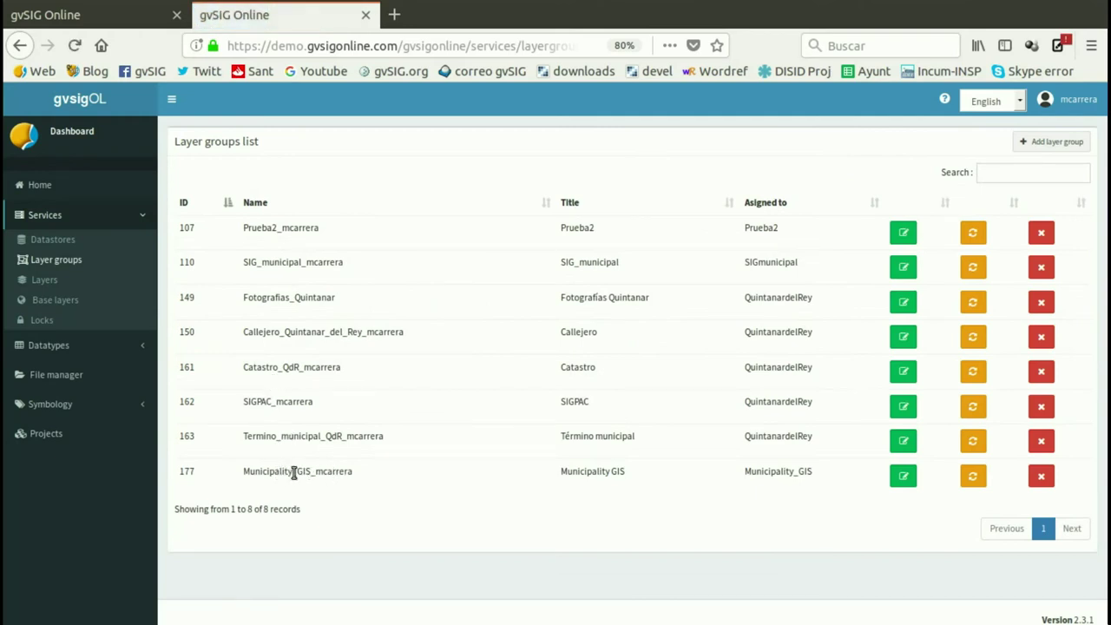
Open the Municipality GIS layer group for editing and start publishing a layer in it, agreeing to save the group first.
left_click(903, 478)
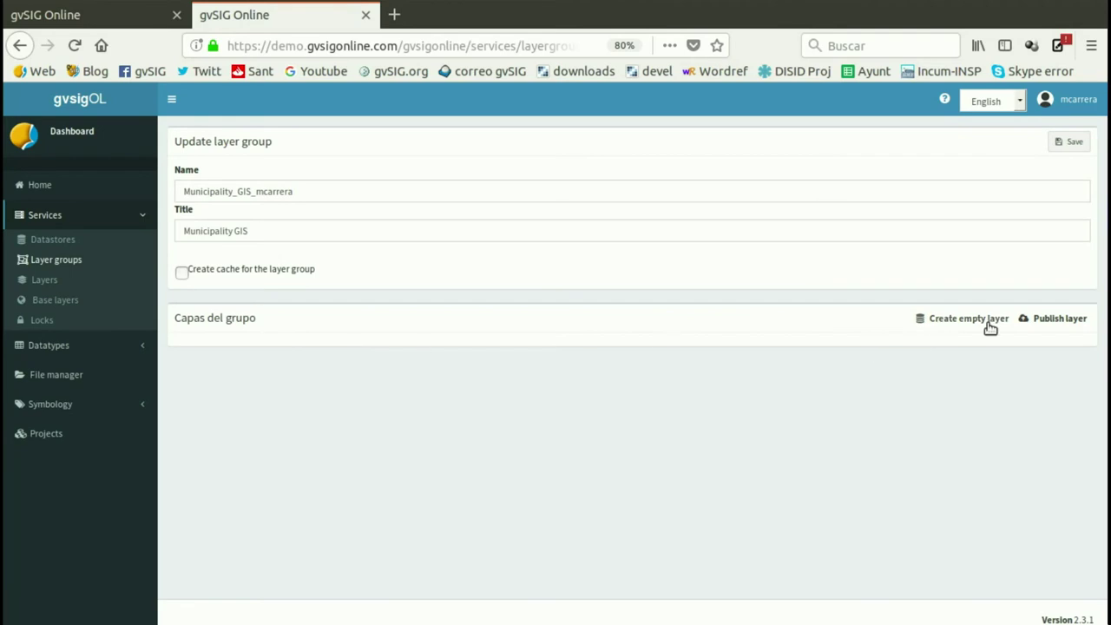
left_click(1059, 319)
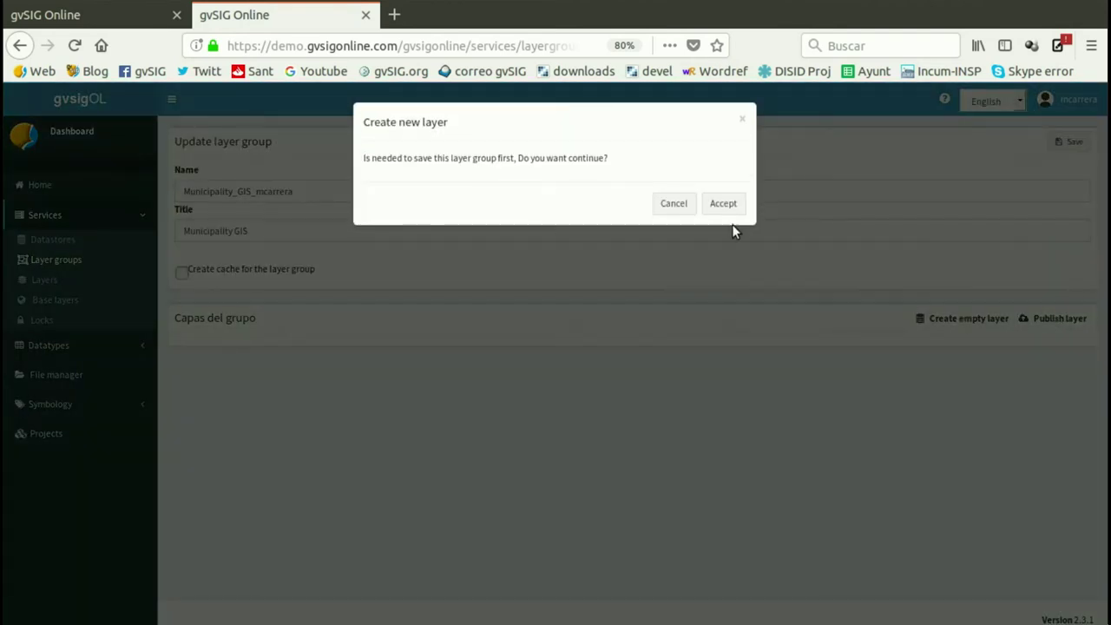
left_click(728, 205)
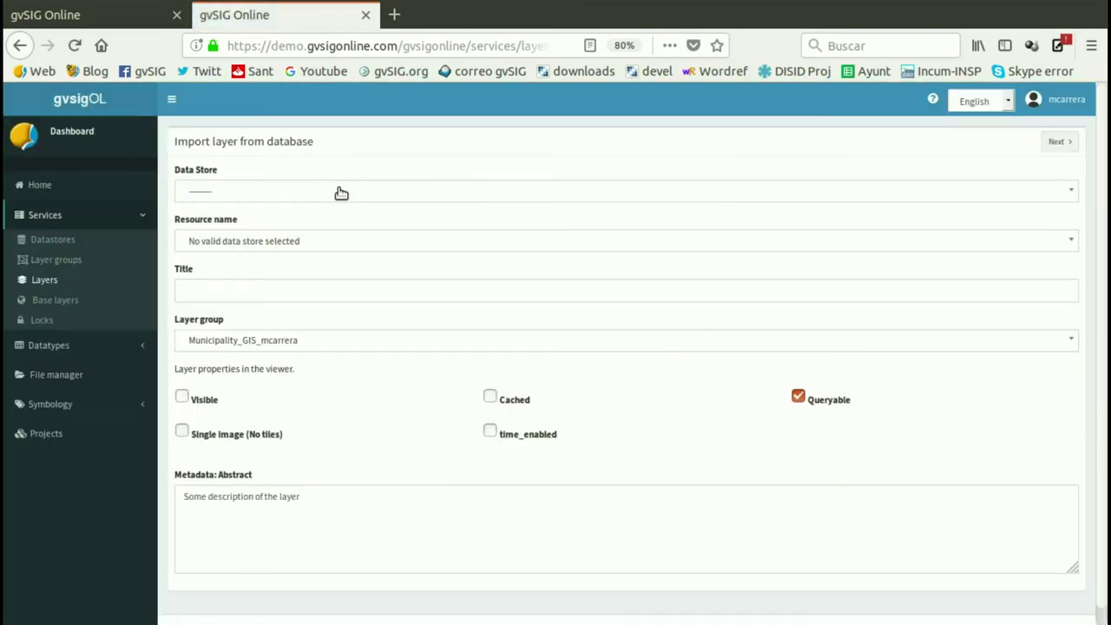
Choose the Municipality_GIS data store and its zurich_streets table as the resource to publish.
left_click(341, 193)
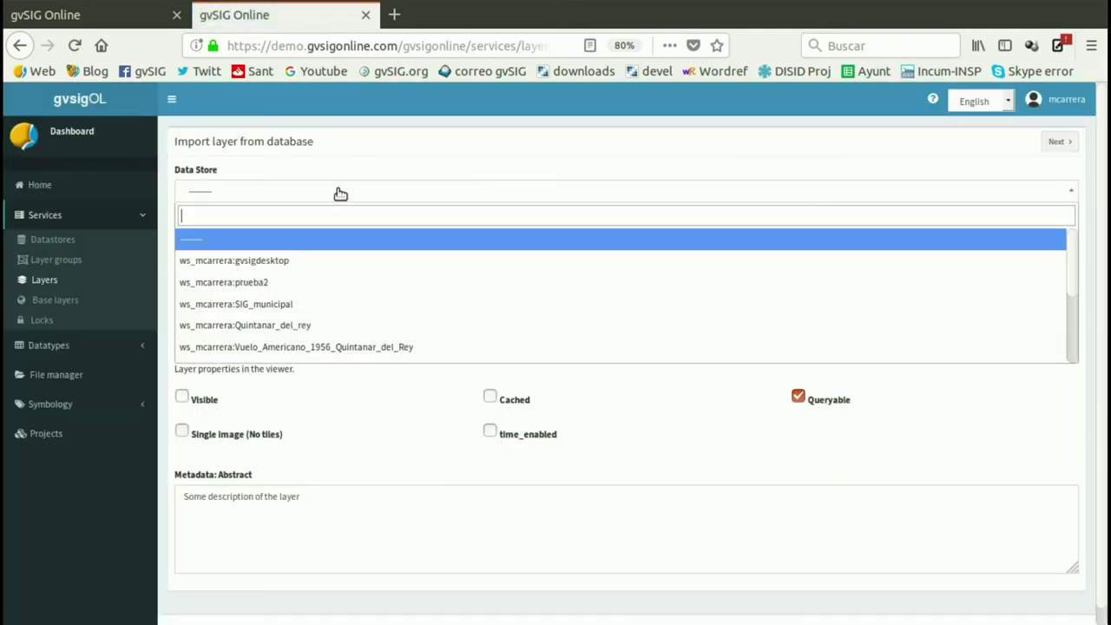
scroll(291, 343, "down", 5)
left_click(291, 352)
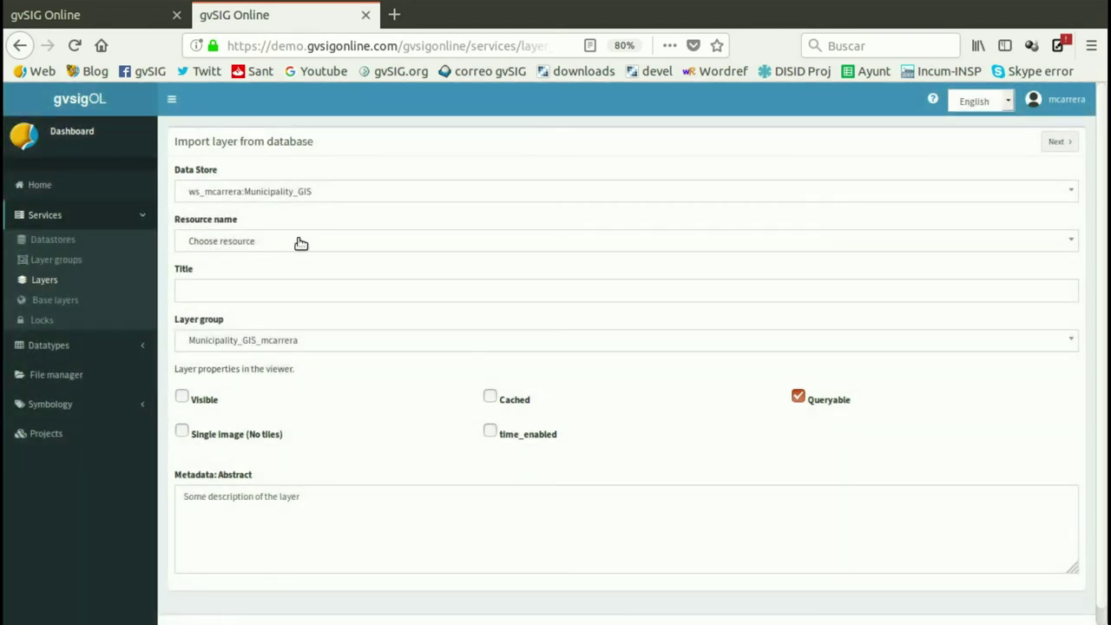
left_click(305, 247)
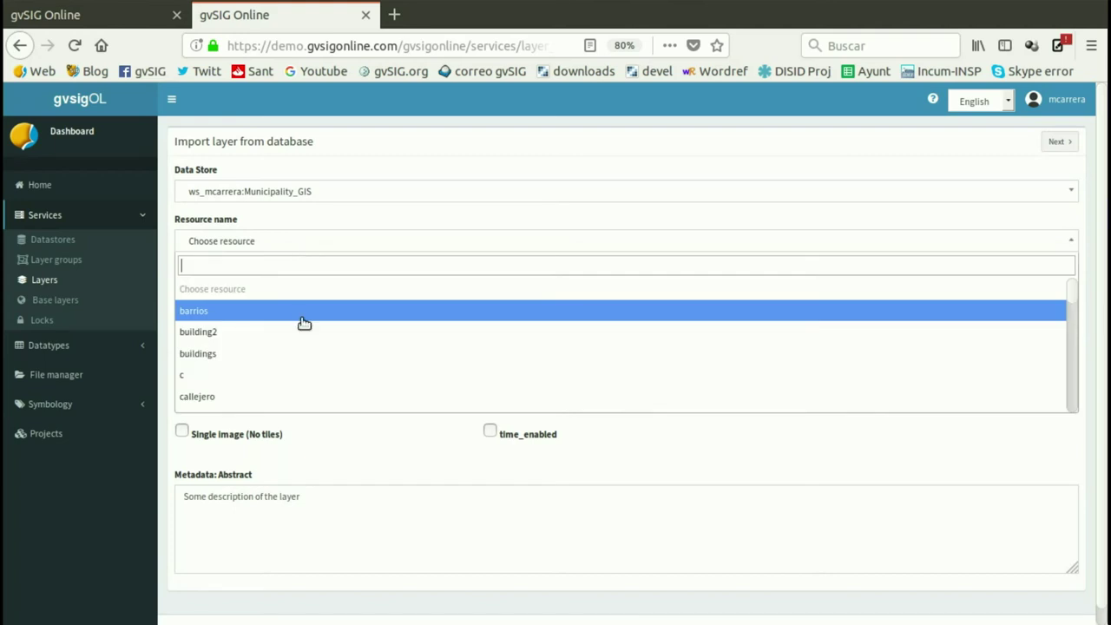
scroll(309, 334, "down", 5)
scroll(309, 340, "down", 15)
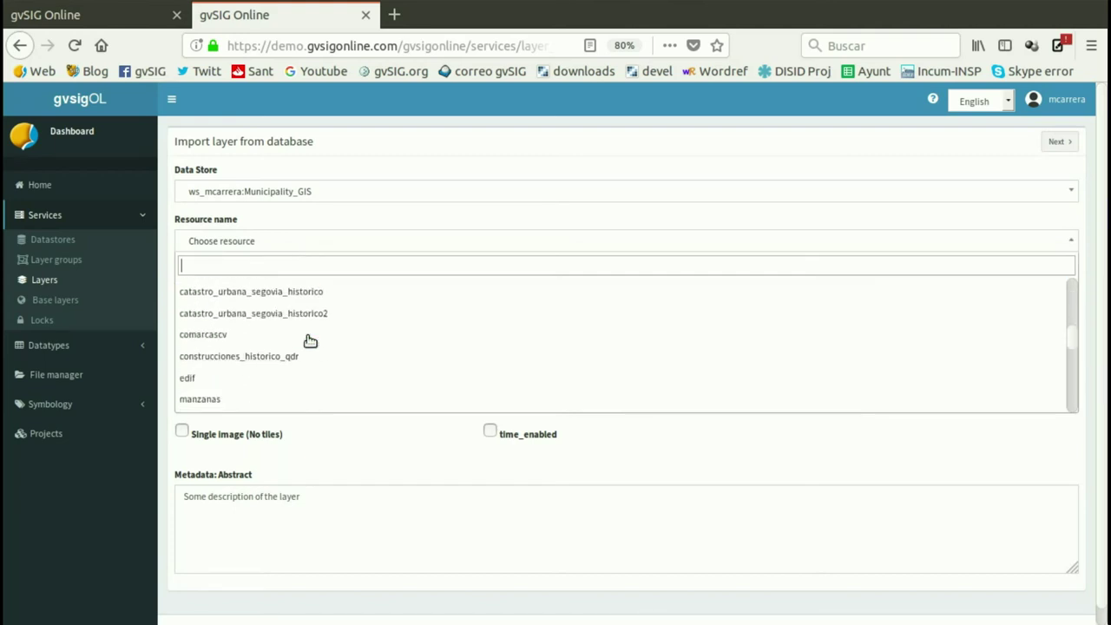
scroll(310, 339, "down", 2)
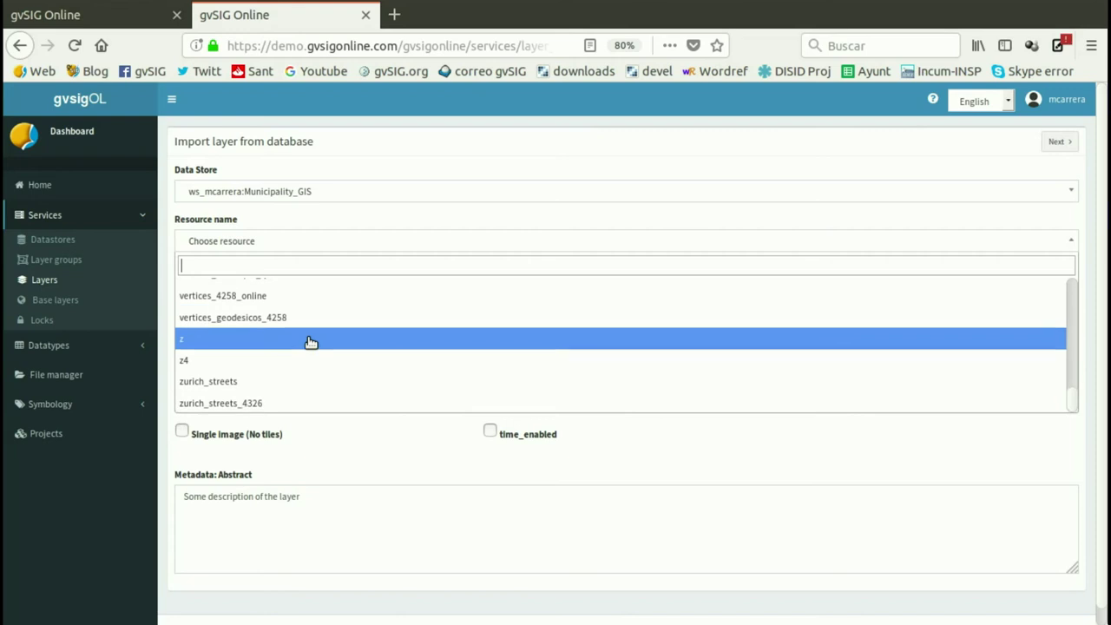
left_click(232, 384)
Title the layer Zurich Streets, enable the Visible and Cached properties, and continue to the layer permissions.
left_click(252, 288)
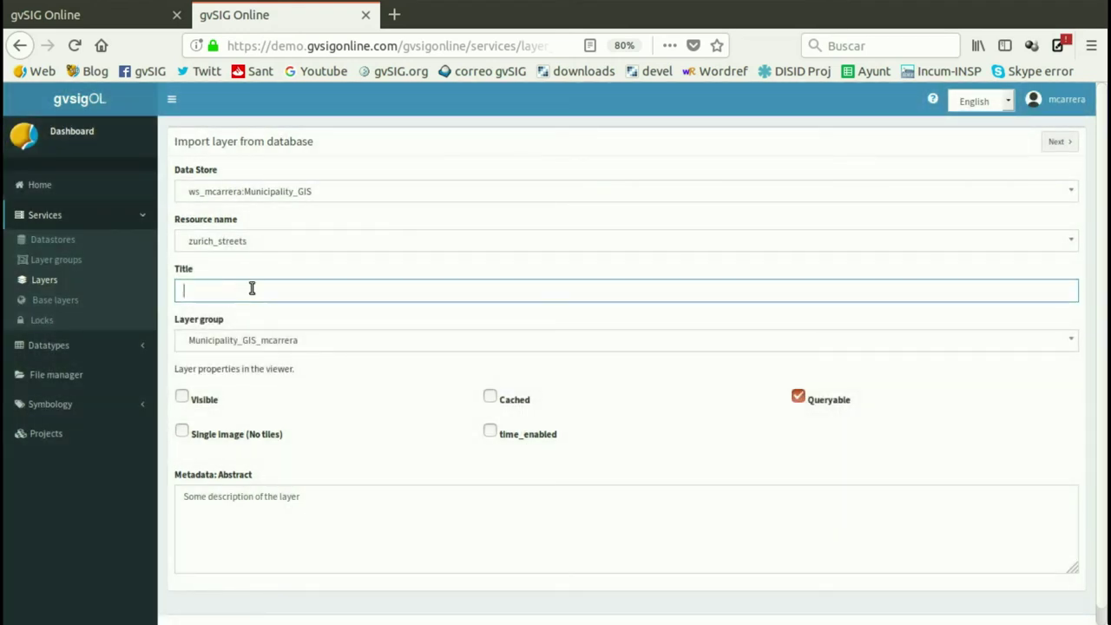
type("Z")
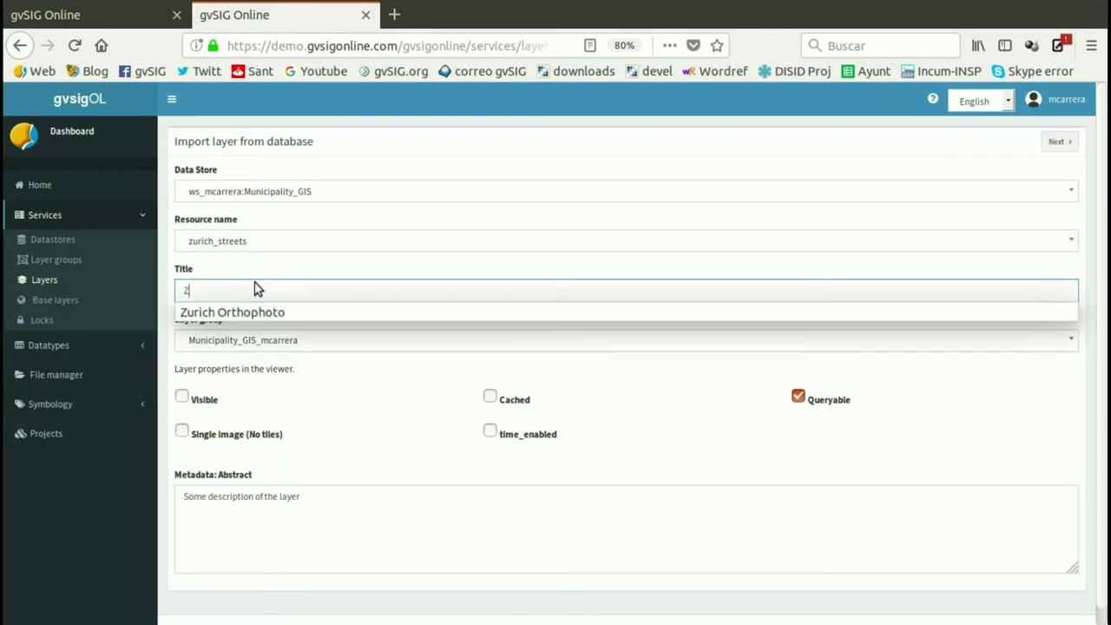
type("urich Streets")
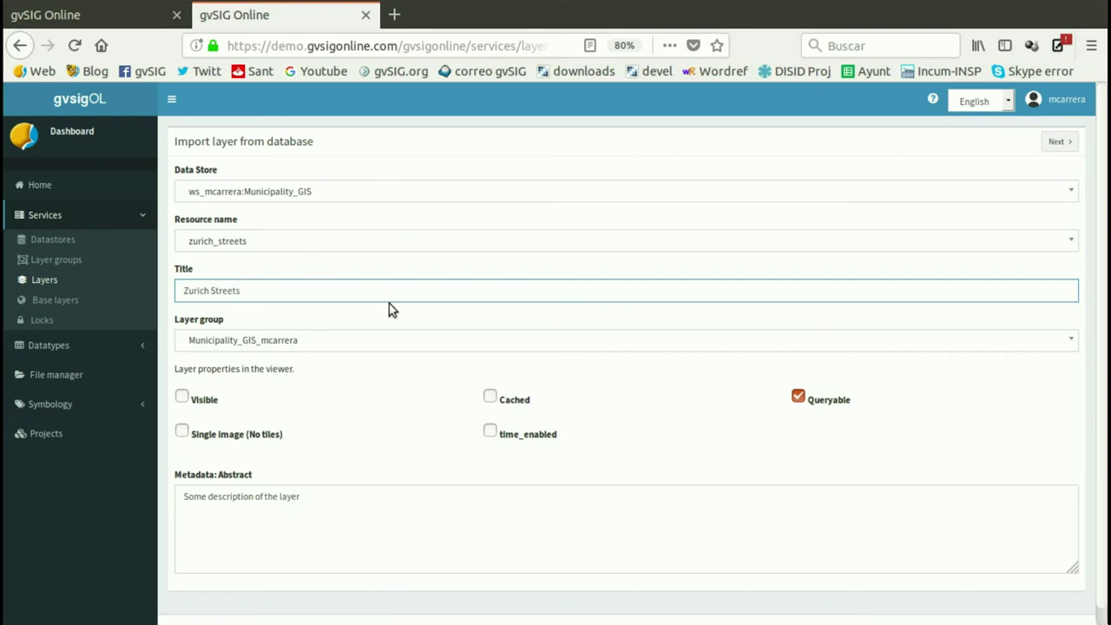
left_click(182, 399)
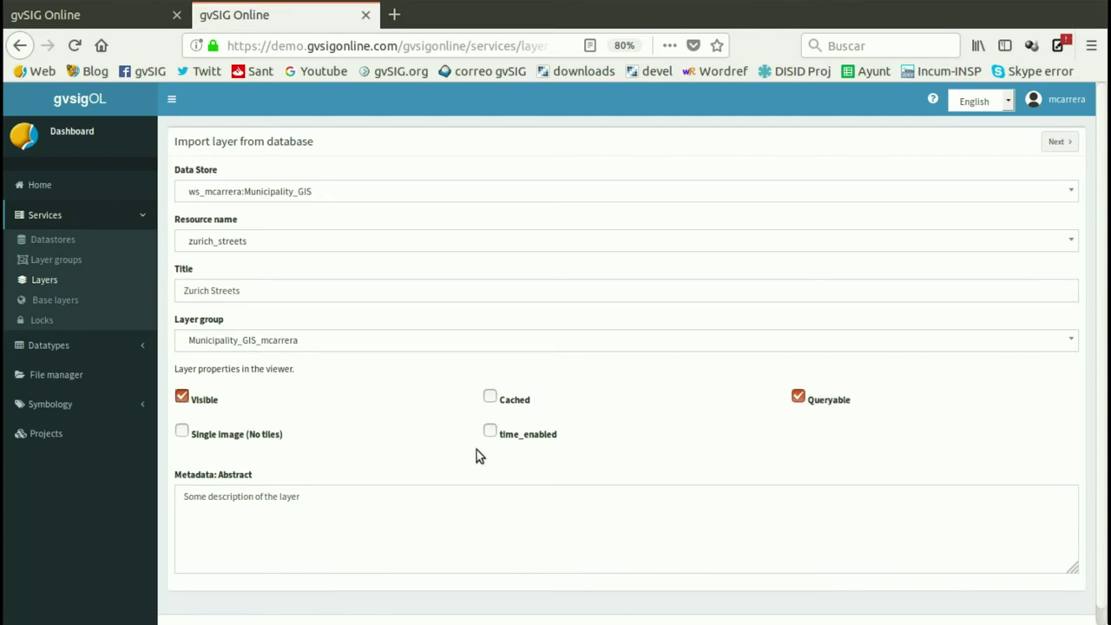
left_click(491, 397)
scroll(433, 440, "down", 1)
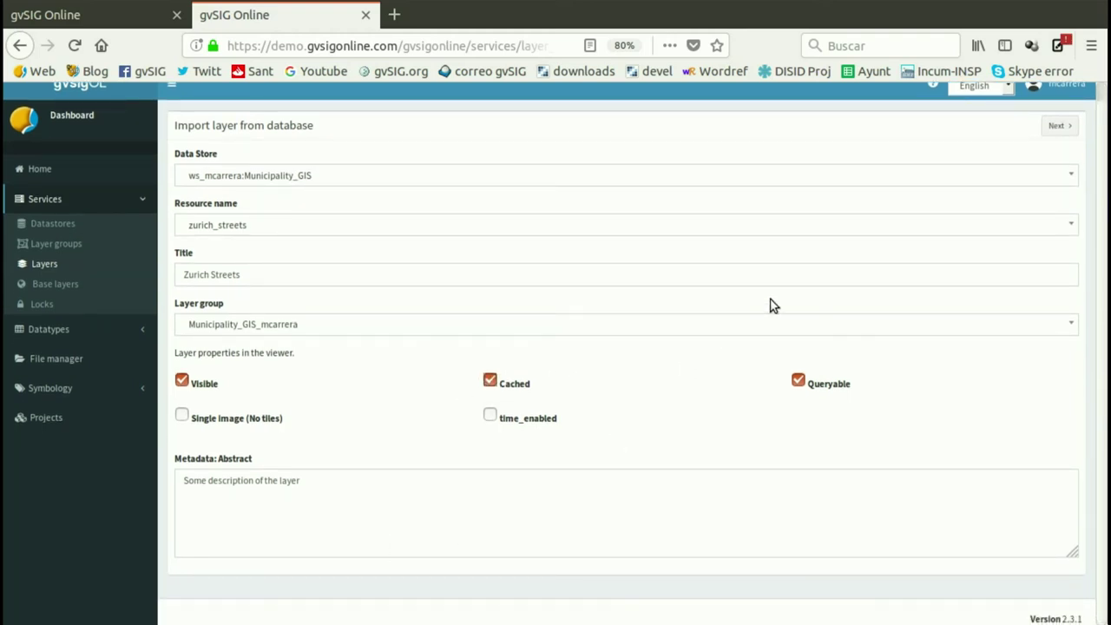
scroll(772, 304, "up", 1)
left_click(1057, 141)
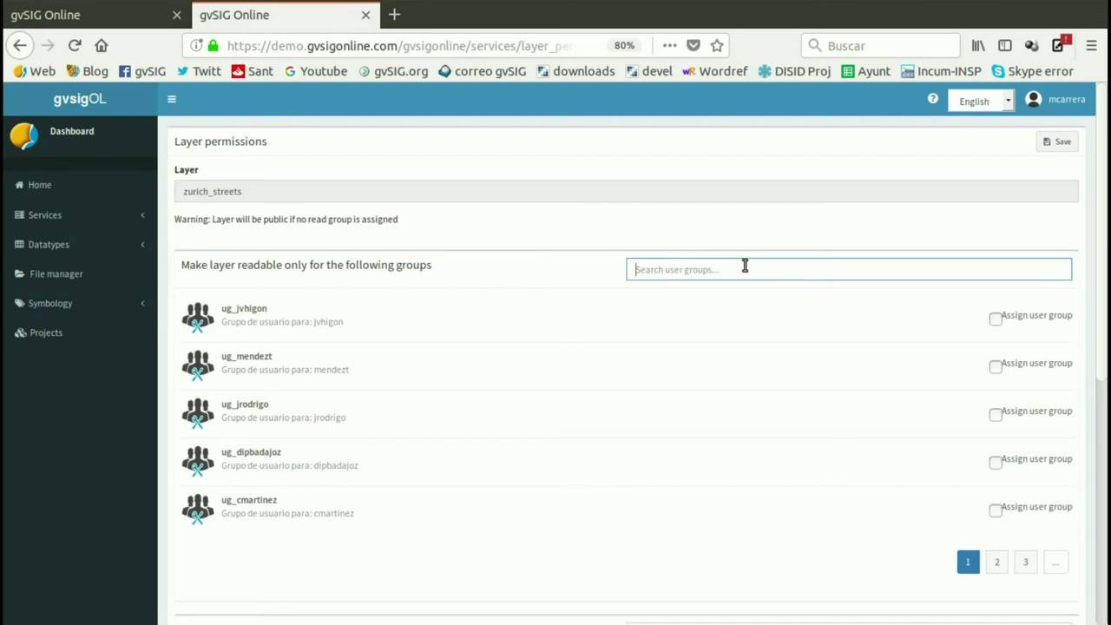
type("mc")
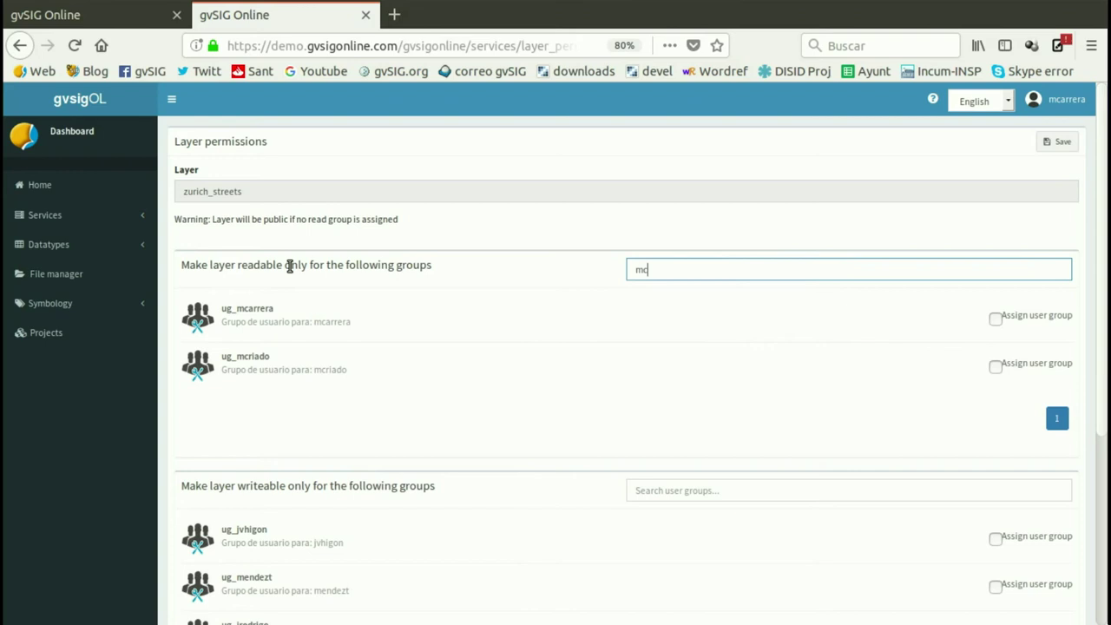
left_click_drag(689, 274, 595, 277)
key("BackSpace")
Filter the write-permission groups by "mc", assign the account's own user group, and save the layer permissions.
scroll(556, 313, "down", 5)
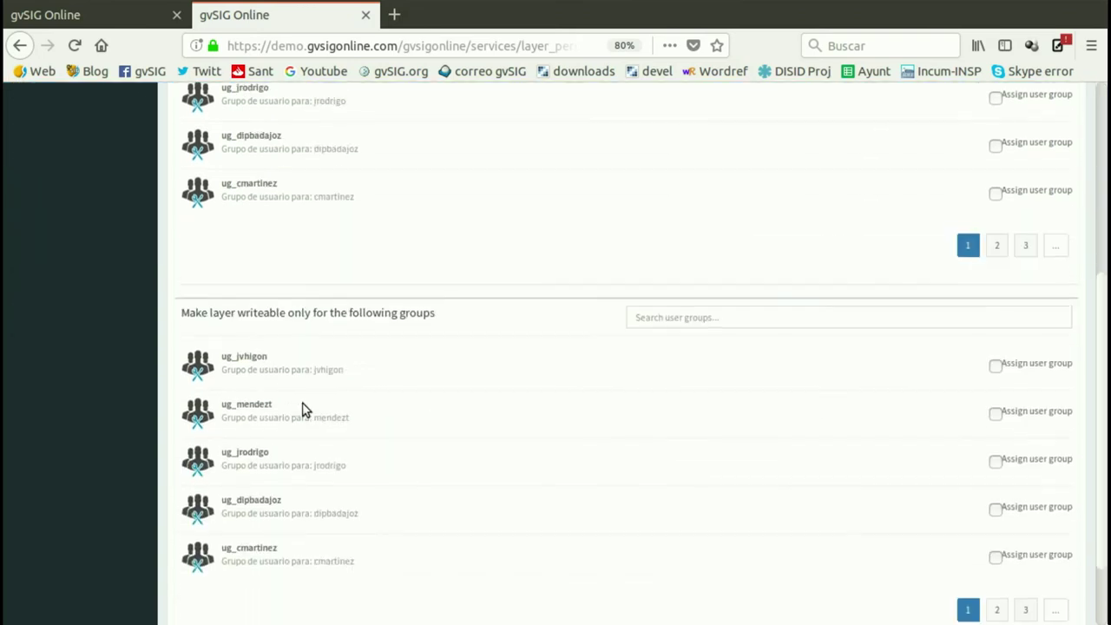
left_click(733, 313)
type("m")
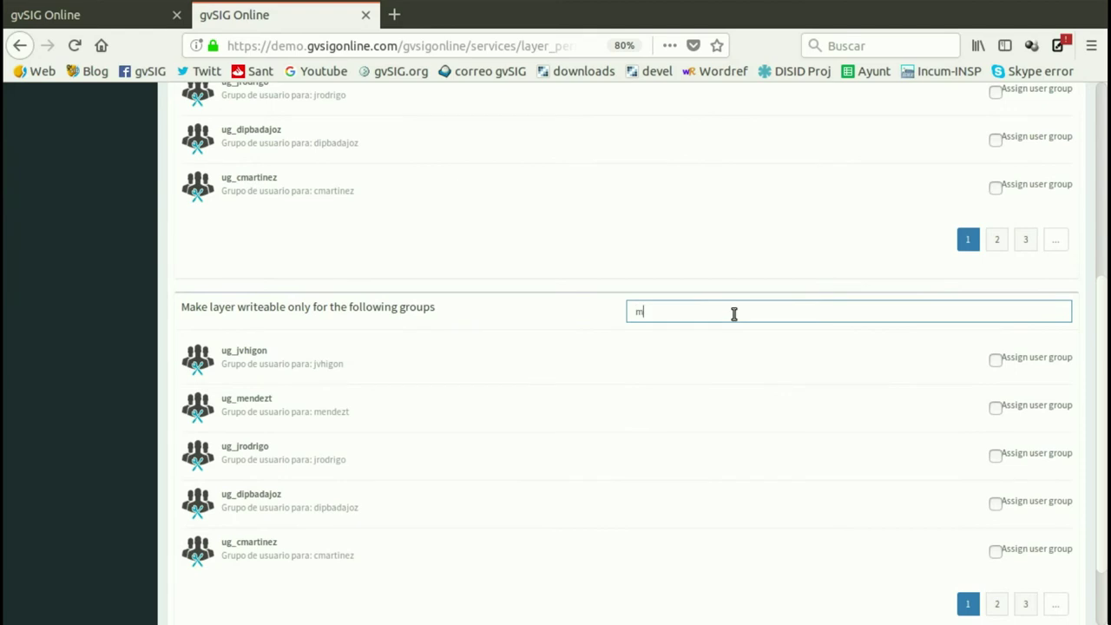
type("c")
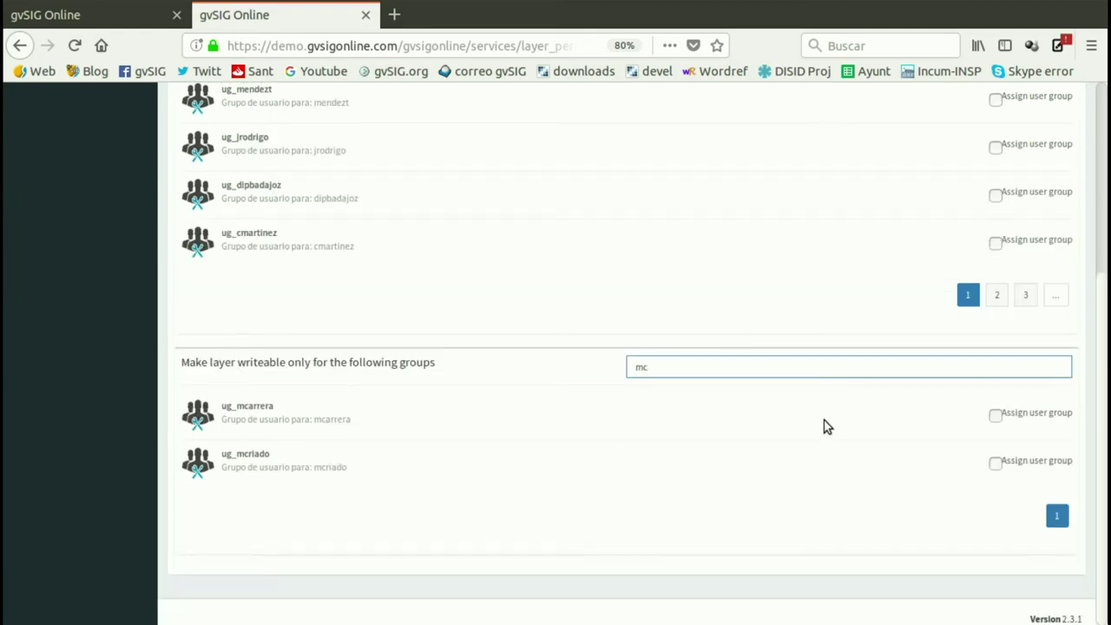
left_click(995, 415)
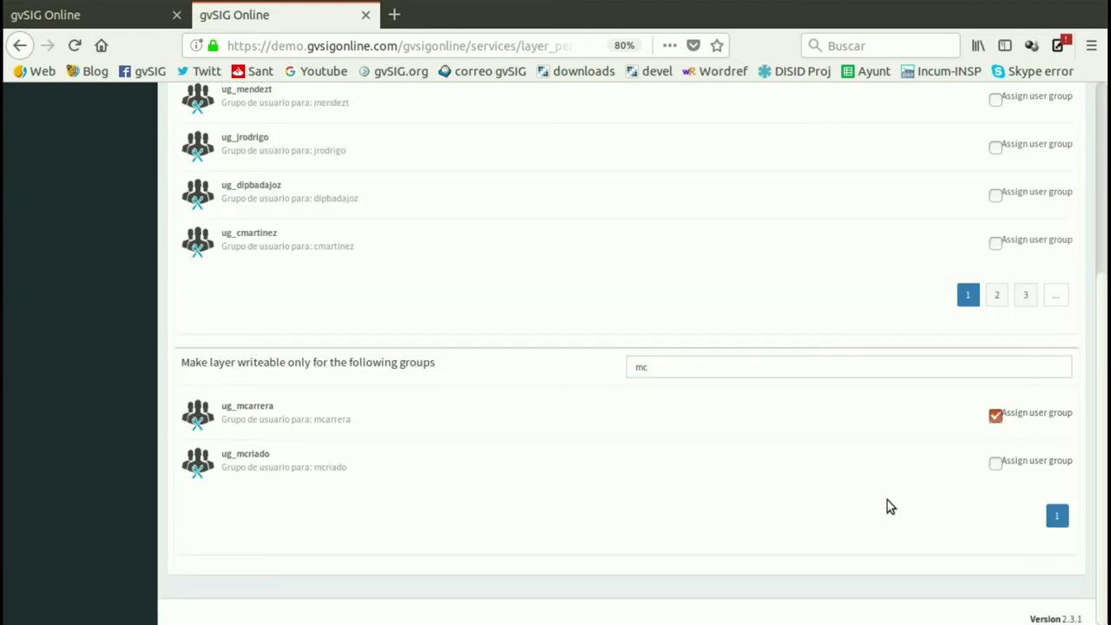
scroll(898, 452, "up", 5)
left_click(1063, 145)
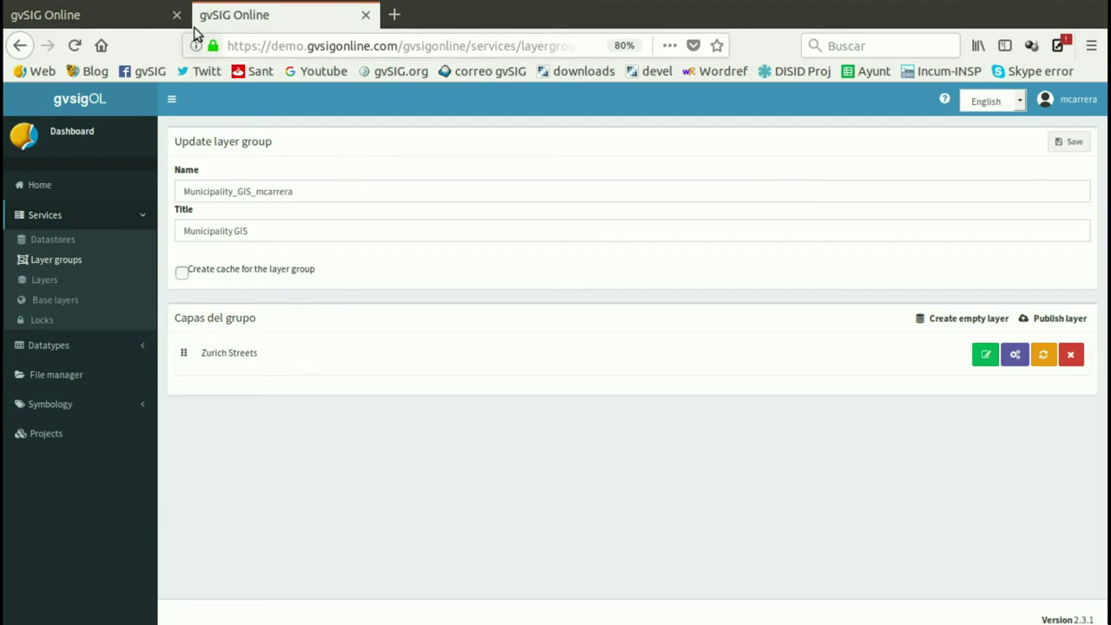
Reload the public Municipality GIS viewer, expand the Zurich Streets layer's options and zoom to that layer.
left_click(110, 18)
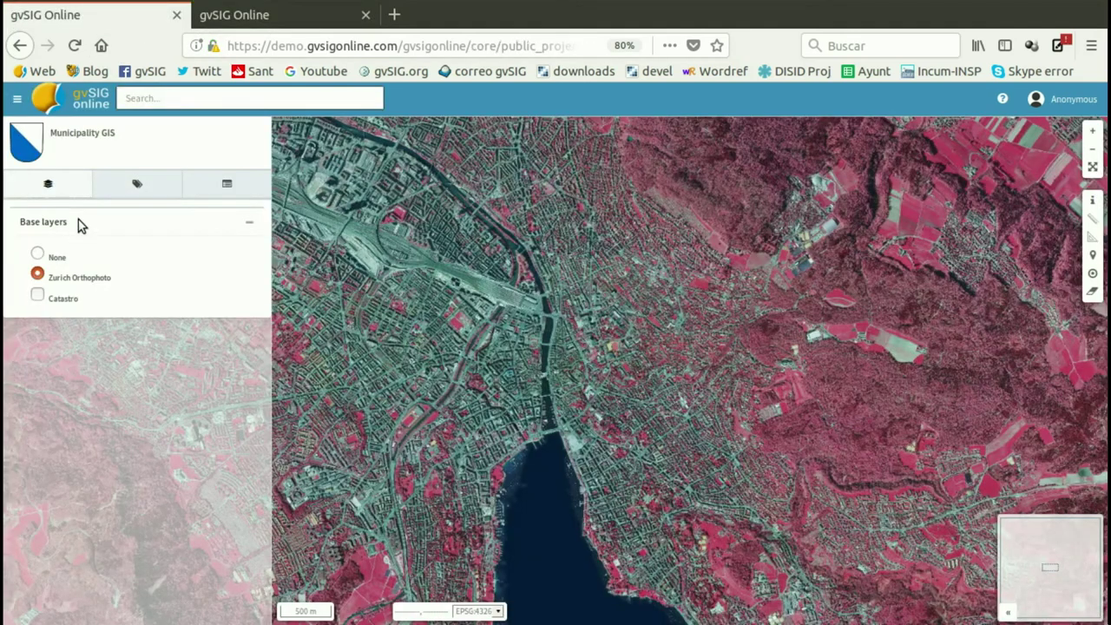
key("F5")
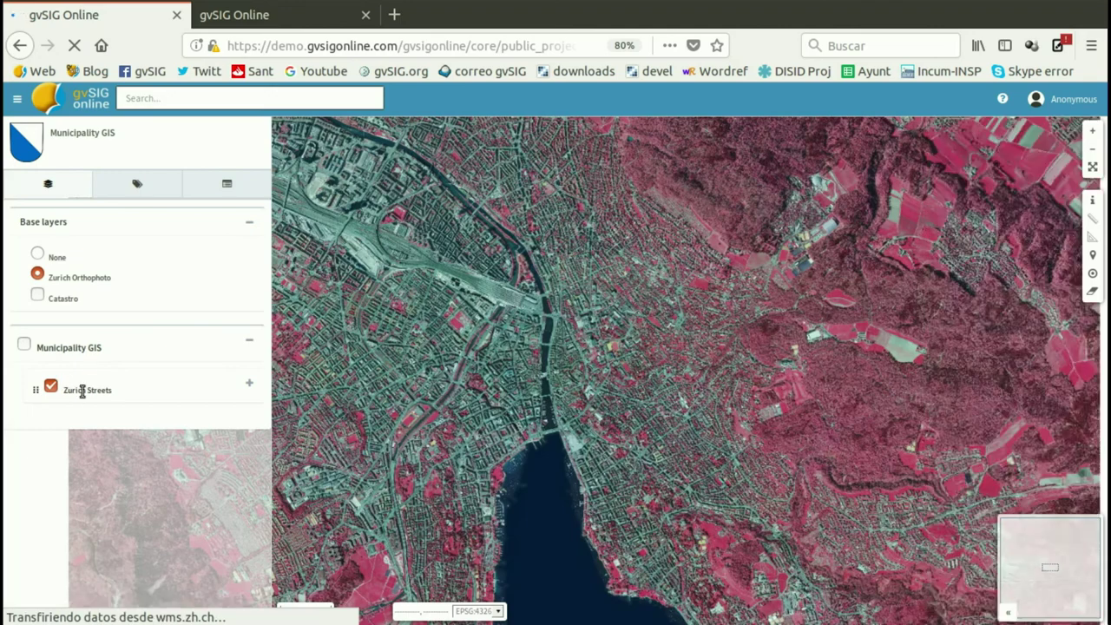
left_click(251, 388)
scroll(408, 365, "up", 2)
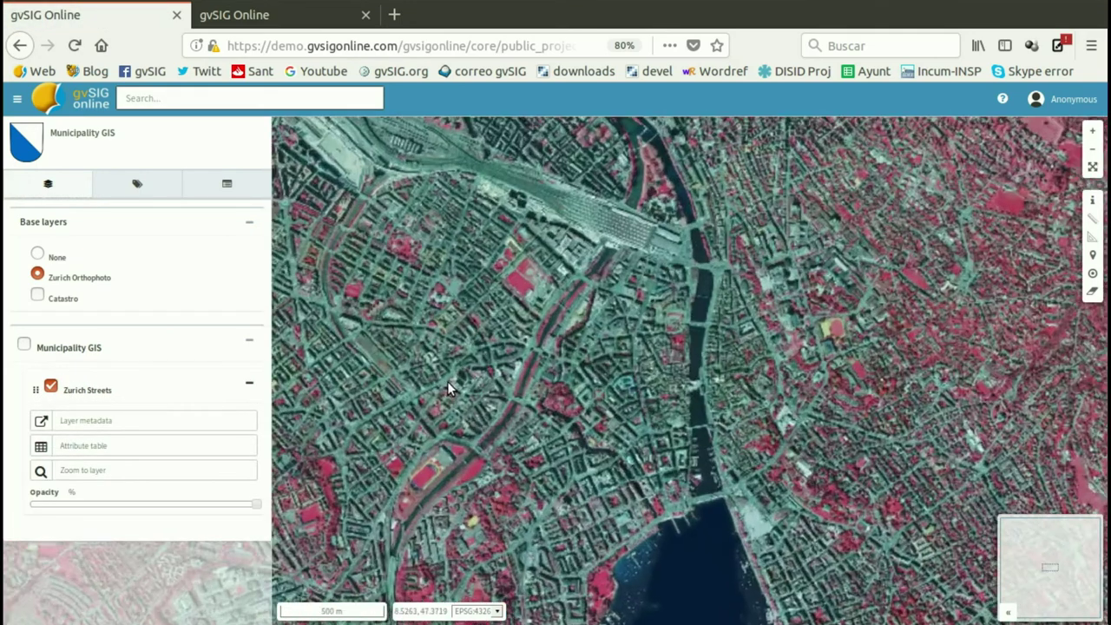
scroll(1028, 388, "up", 1)
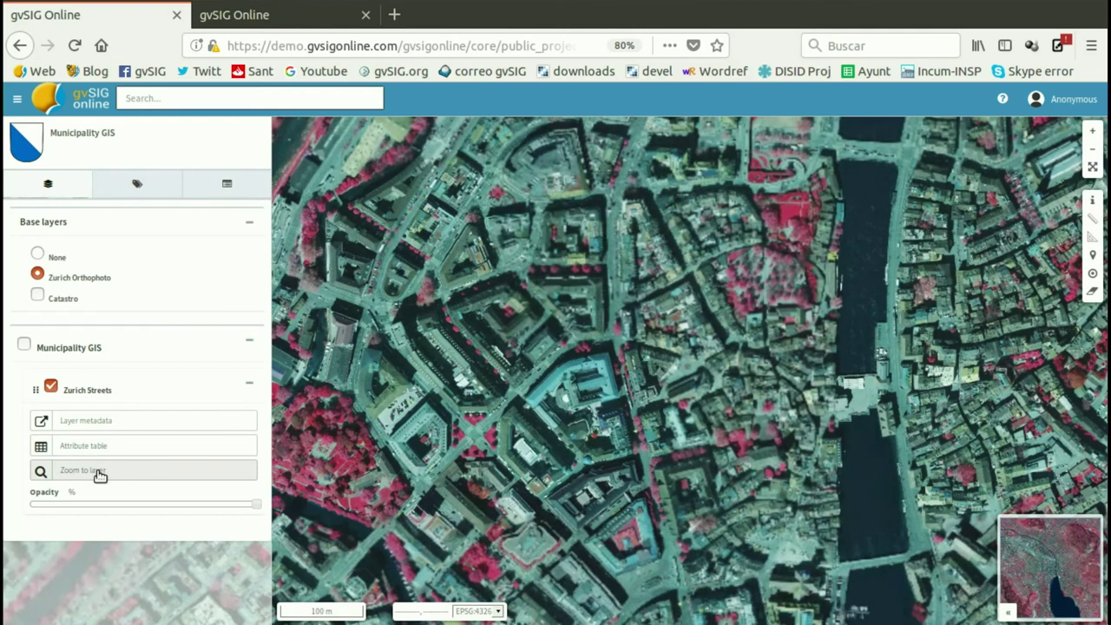
left_click(99, 473)
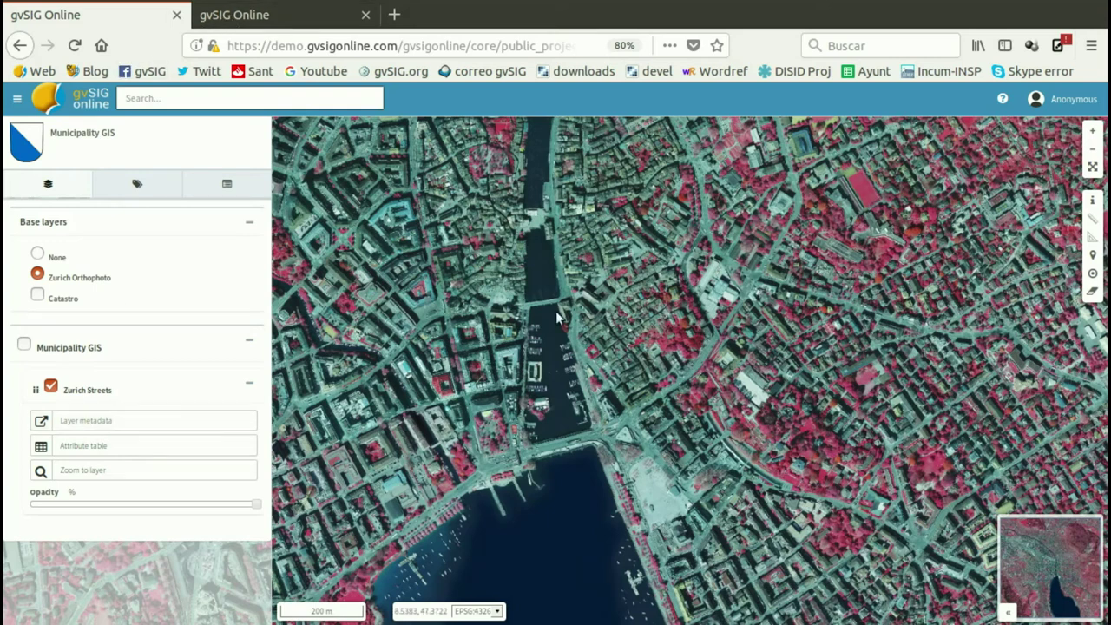
Return to the dashboard and open the default style of the Zurich Streets layer for editing from the layer styles list.
left_click(264, 24)
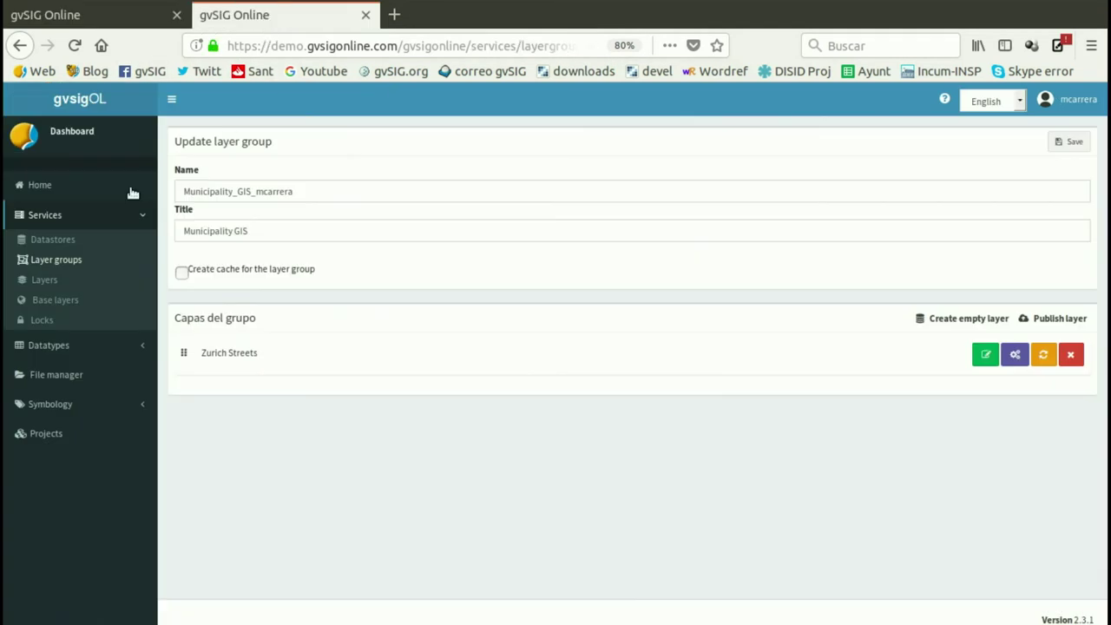
left_click(61, 406)
left_click(52, 328)
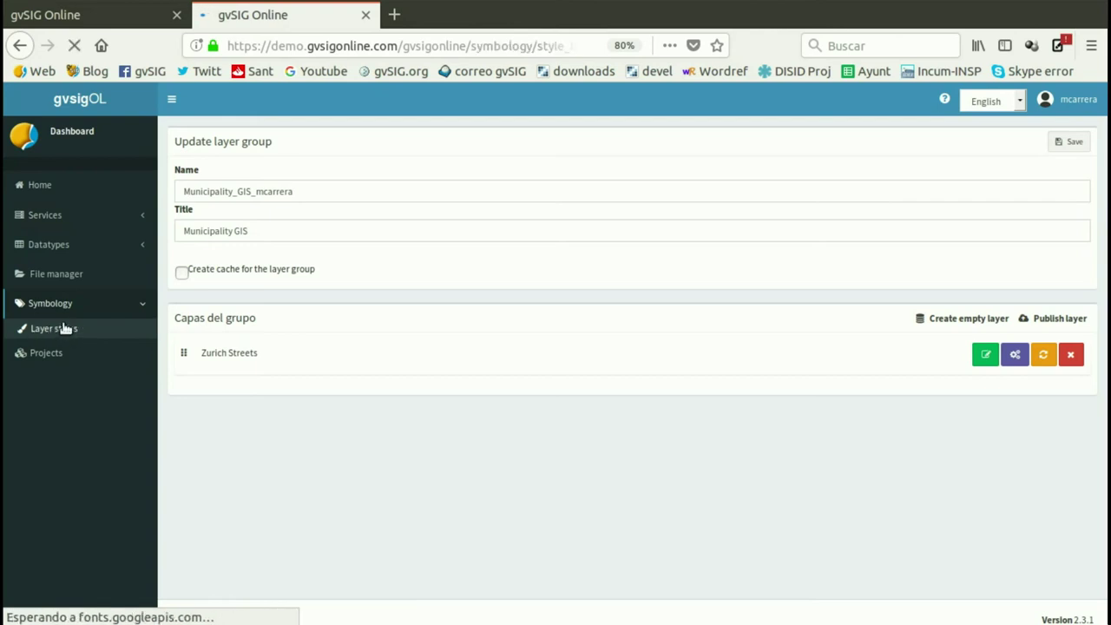
scroll(871, 533, "down", 1)
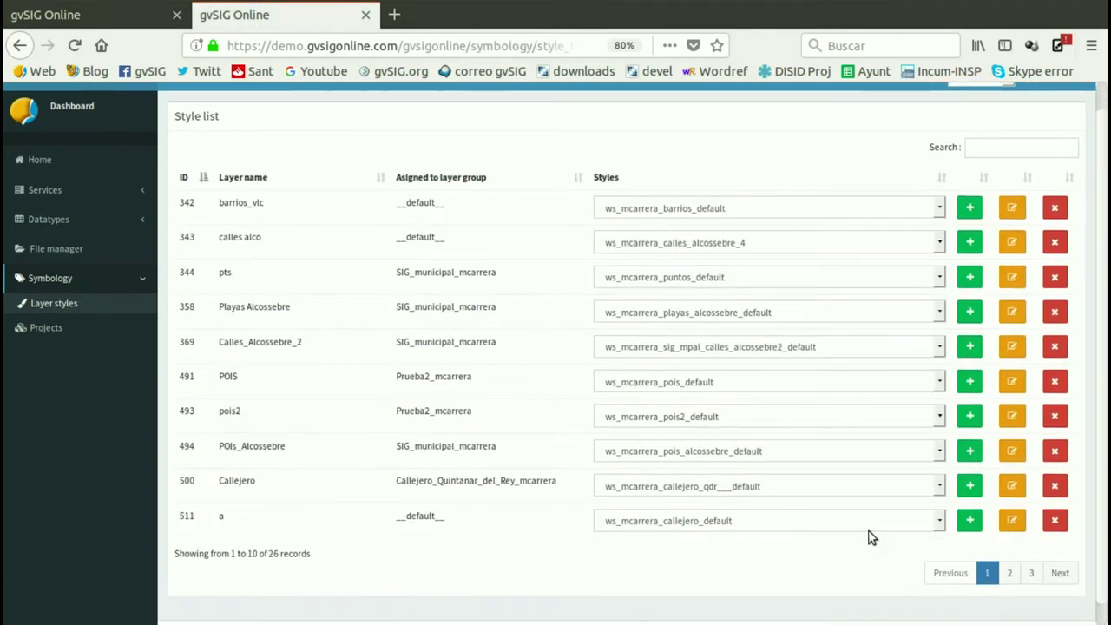
left_click(1031, 597)
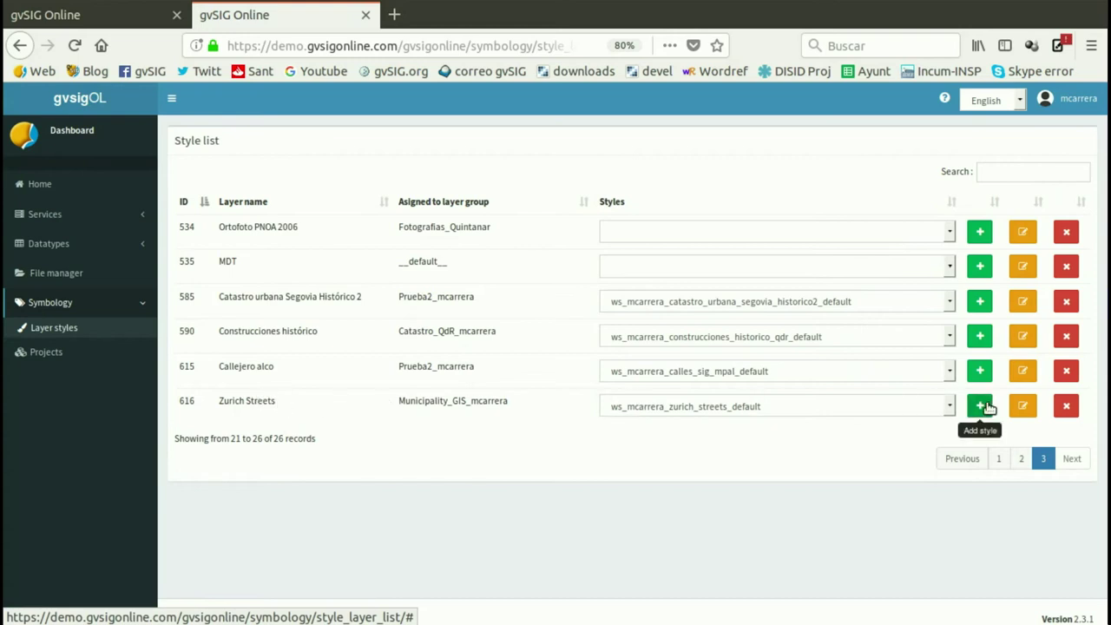
left_click(1022, 407)
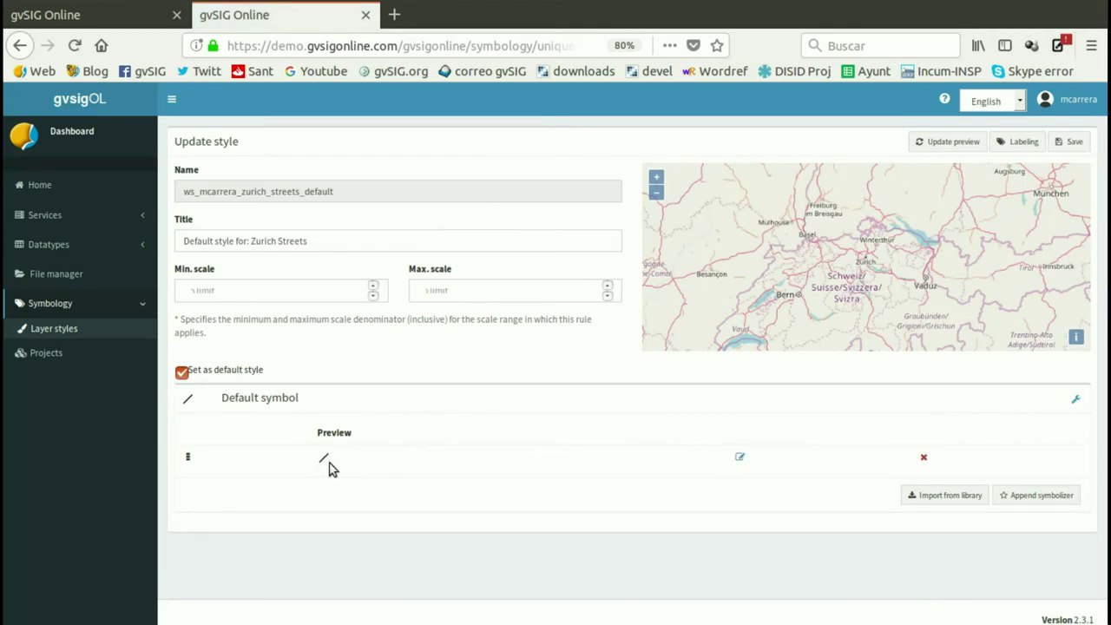
Set the default line symbol's stroke colour to red #FF0000 and its stroke width to 5.
left_click(740, 458)
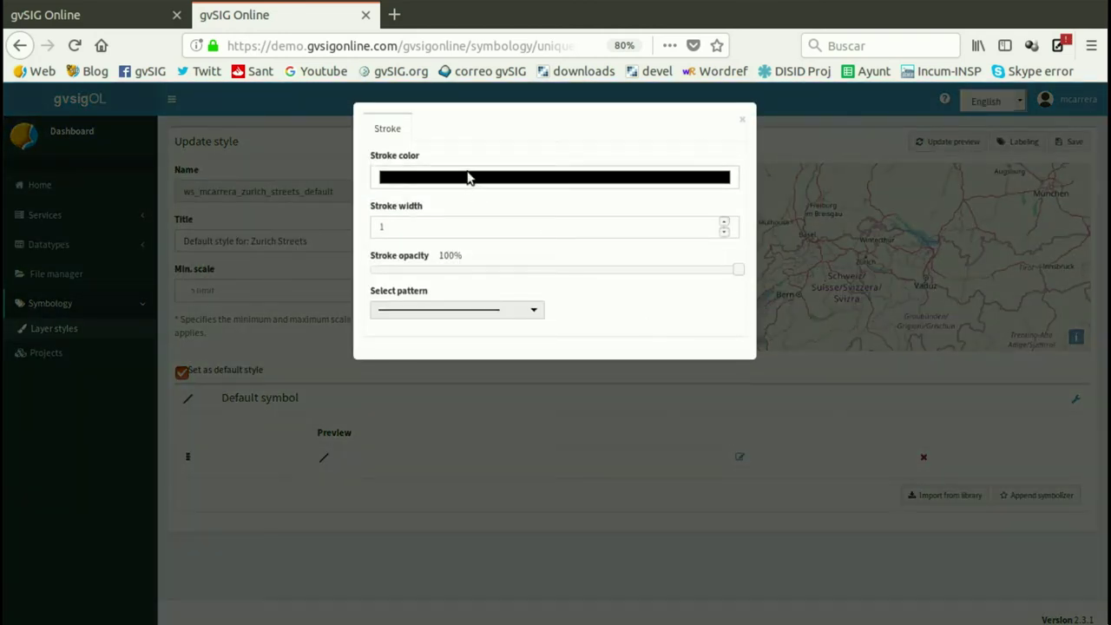
left_click(468, 178)
left_click_drag(385, 308, 420, 303)
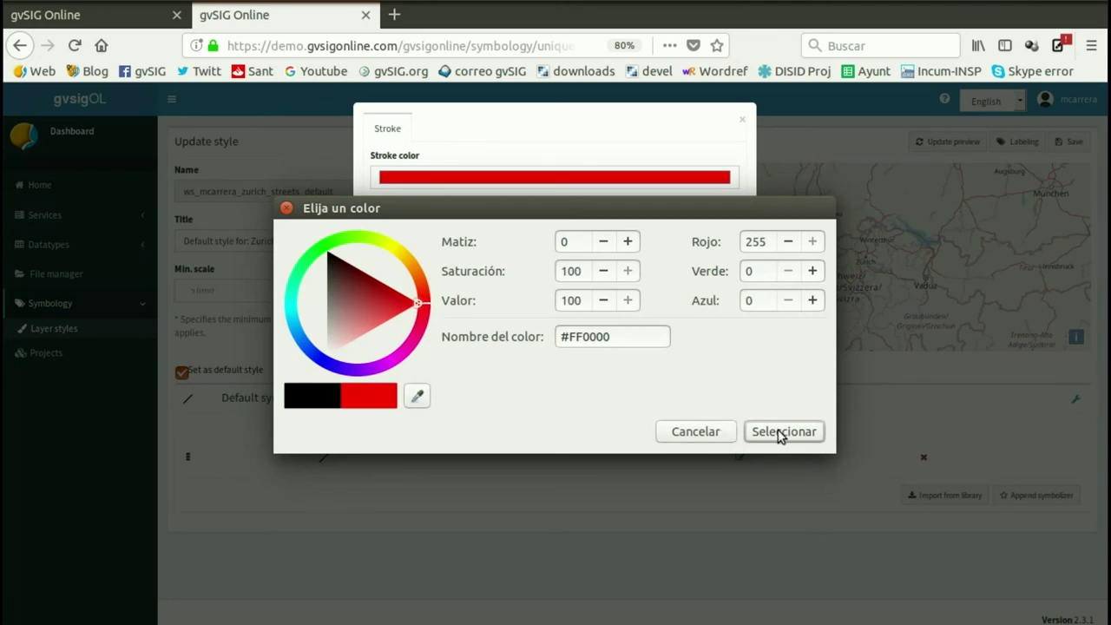
left_click(780, 431)
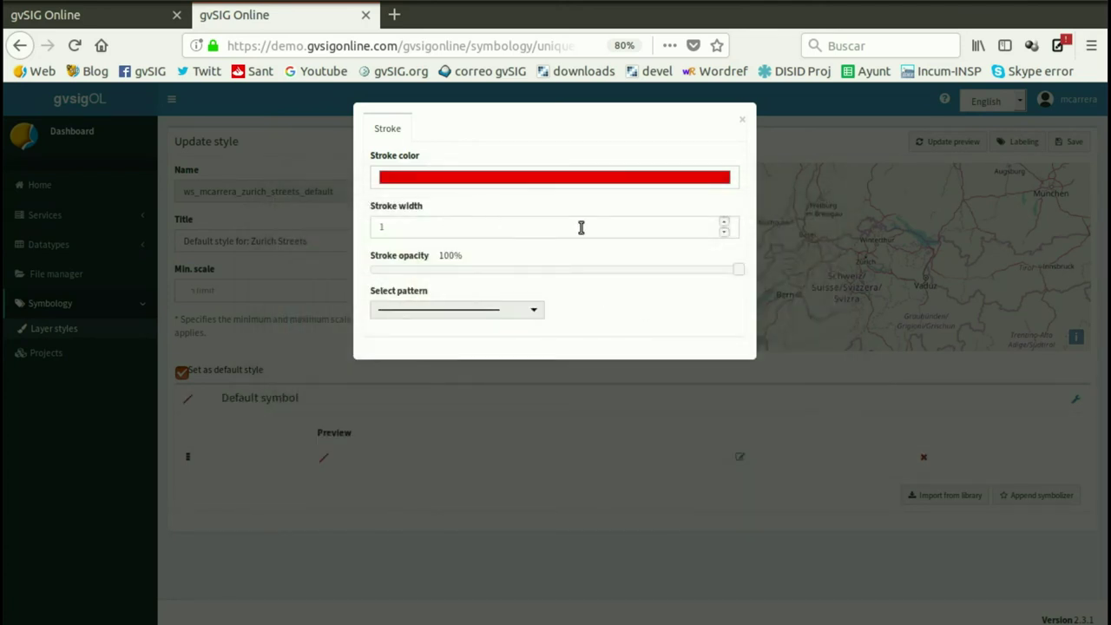
left_click(723, 221)
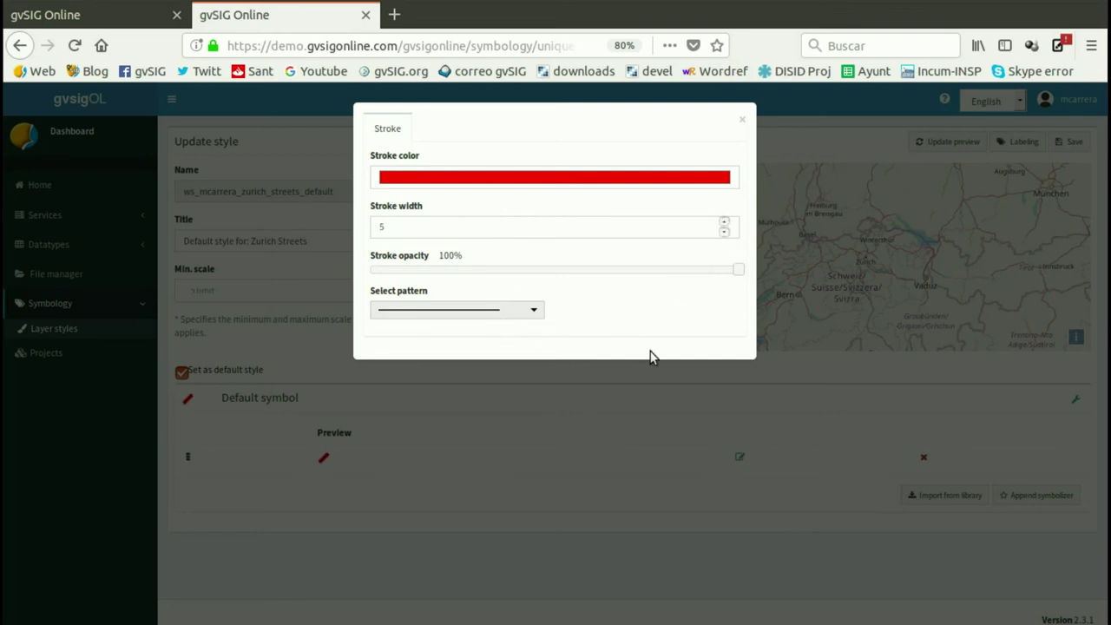
left_click(742, 119)
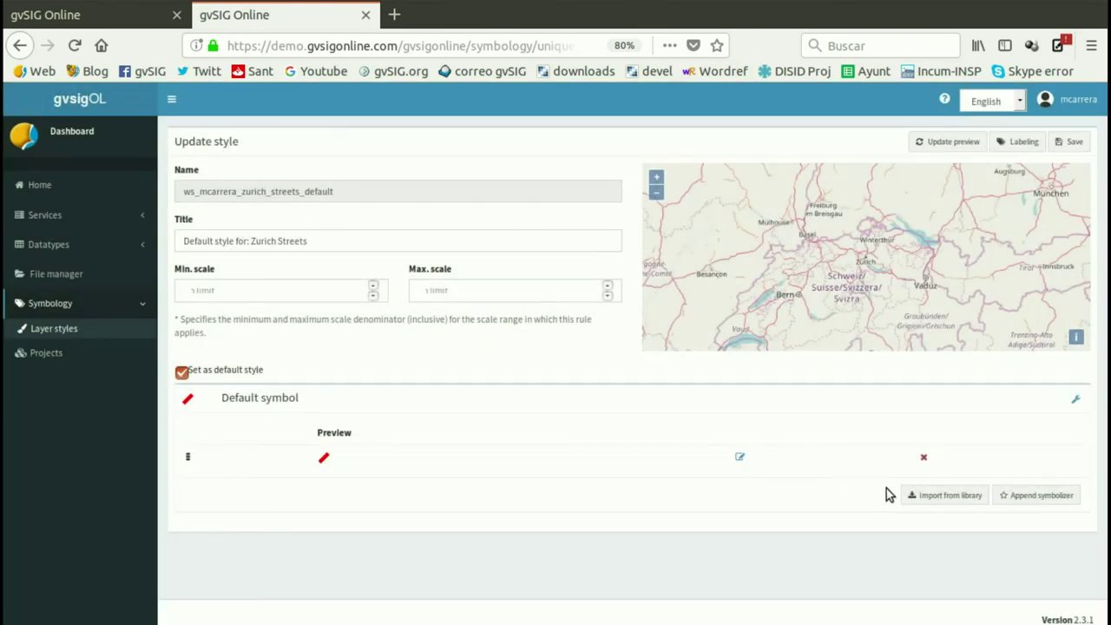
Append a second line symbolizer to the default symbol, place it above the red line, and preview the result on the Zurich streets.
left_click(1028, 495)
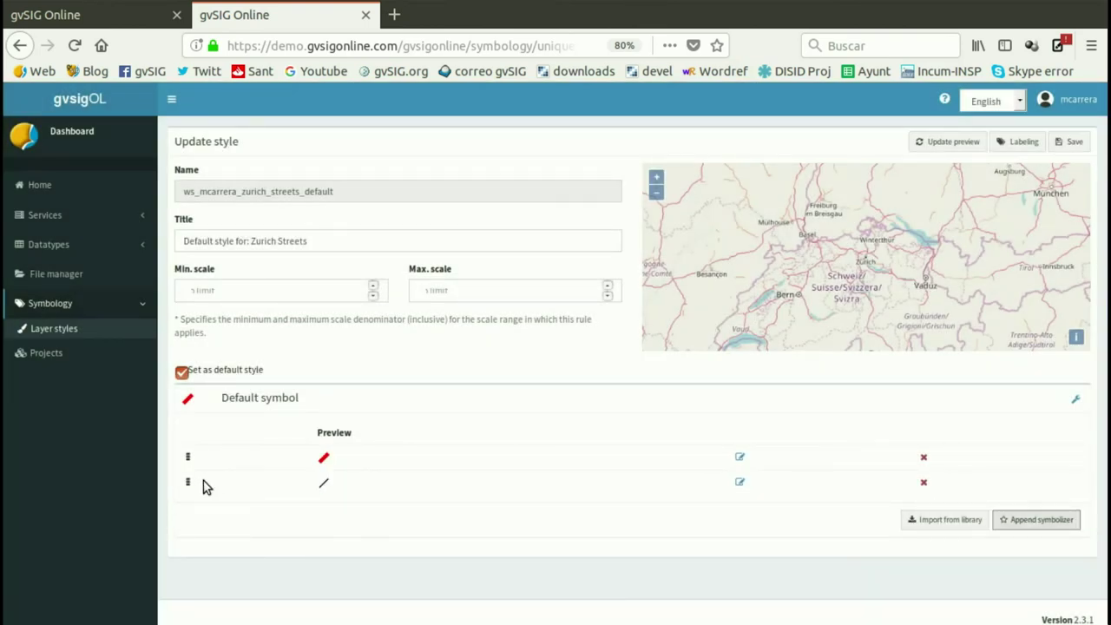
left_click_drag(187, 479, 191, 455)
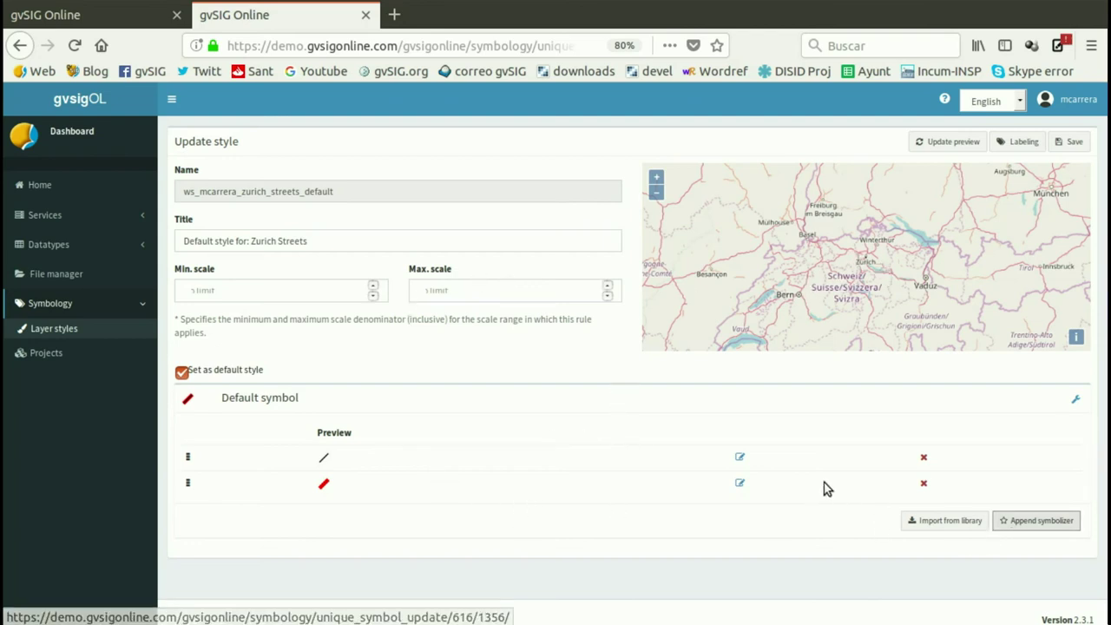
left_click(950, 145)
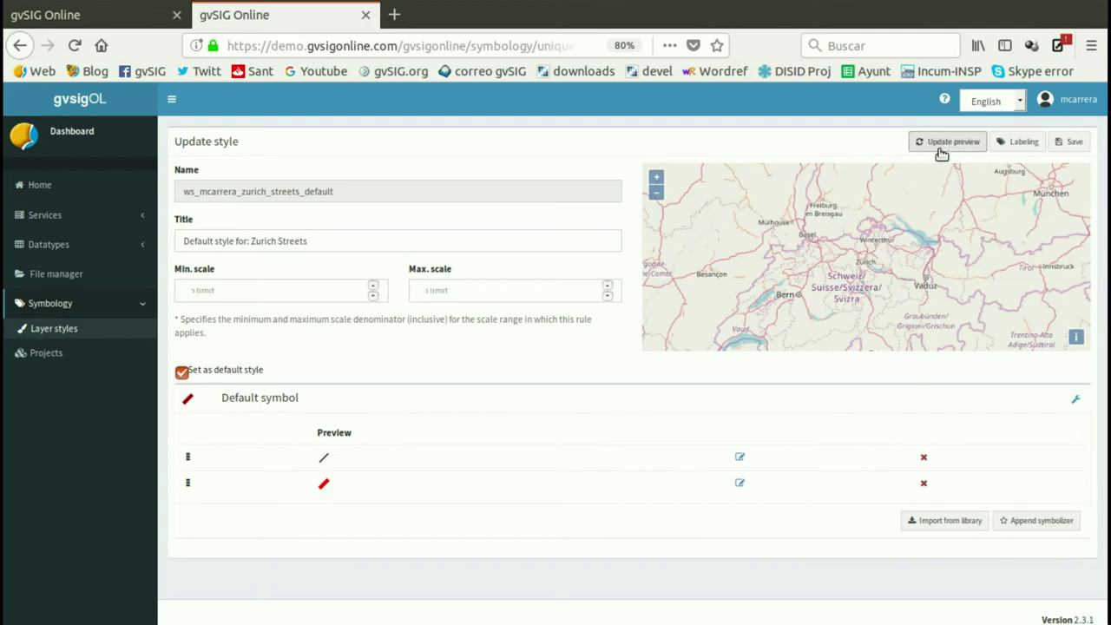
scroll(887, 236, "up", 1)
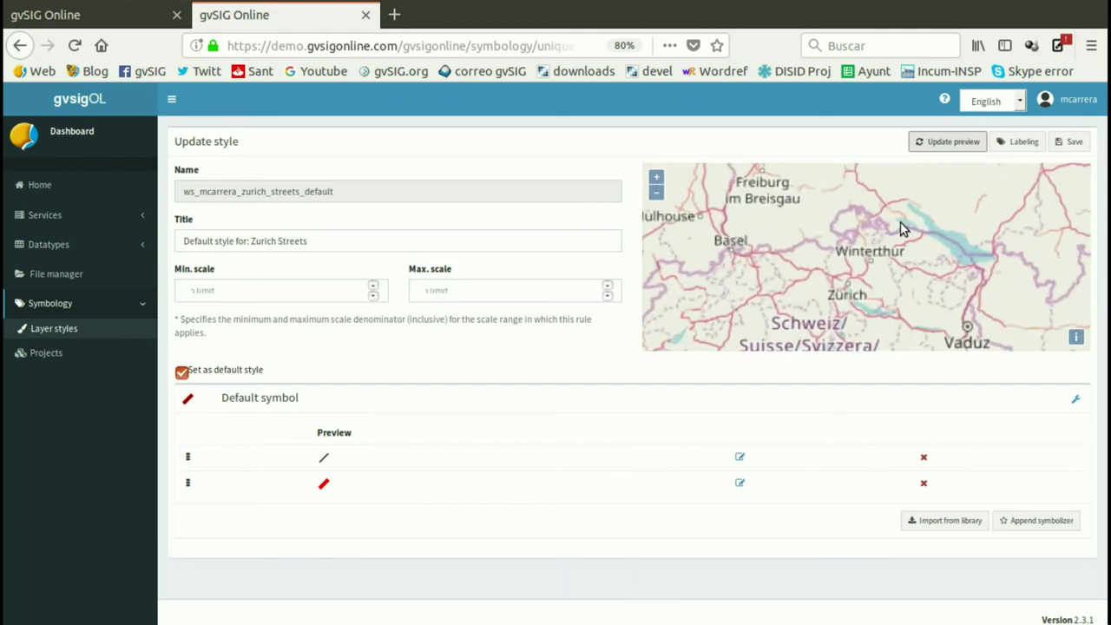
scroll(861, 291, "up", 4)
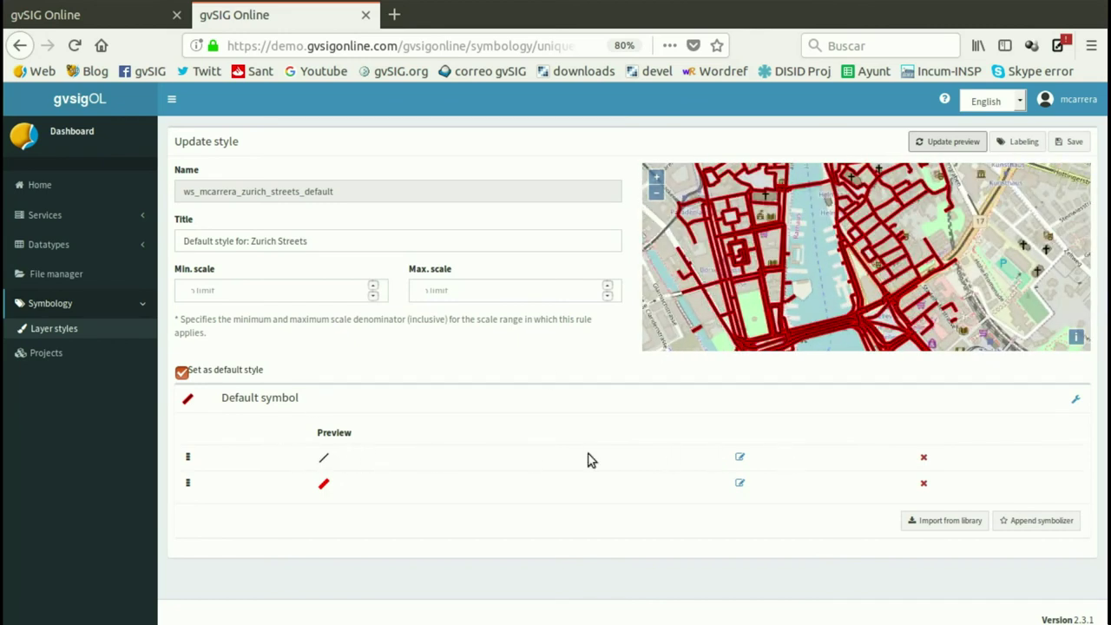
Set the black line symbolizer's stroke width to 2, refresh the preview, and save the Zurich Streets style.
left_click(739, 457)
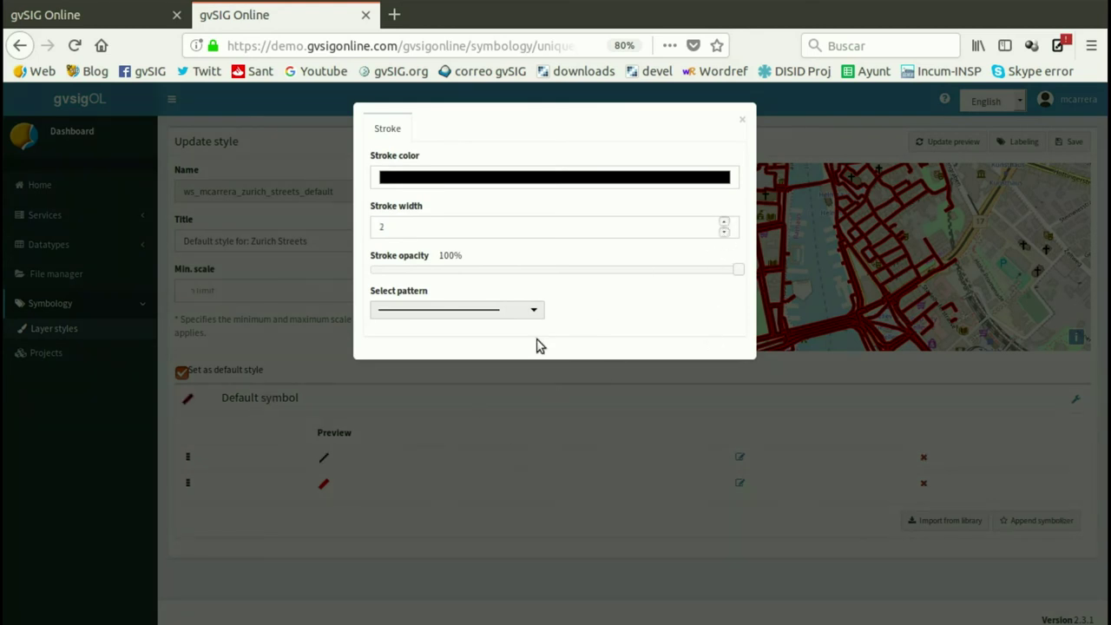
left_click(744, 121)
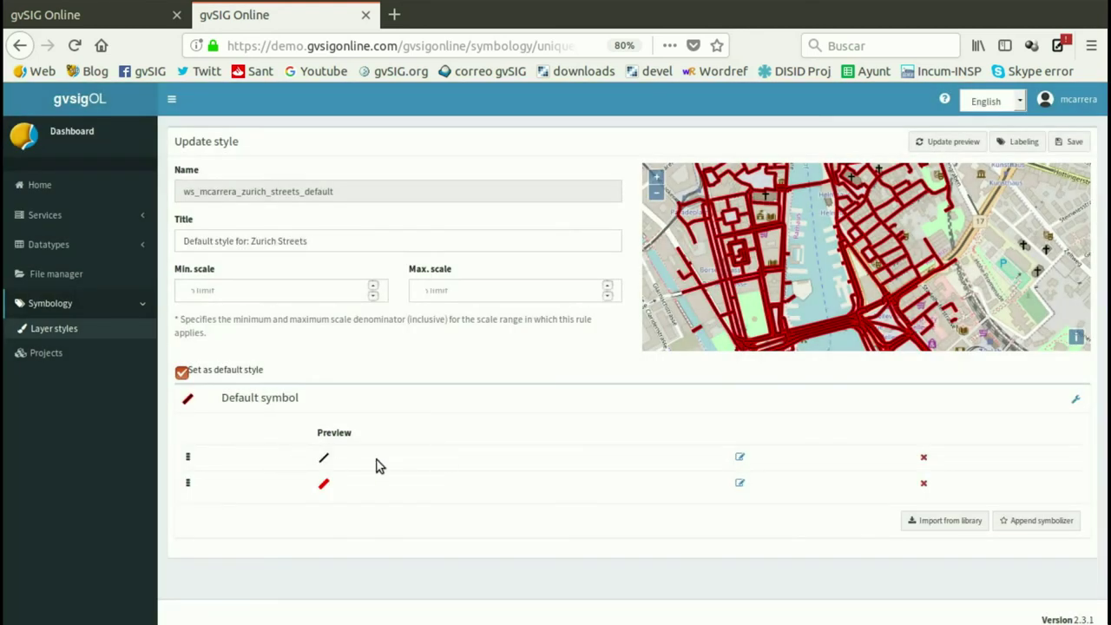
left_click(953, 143)
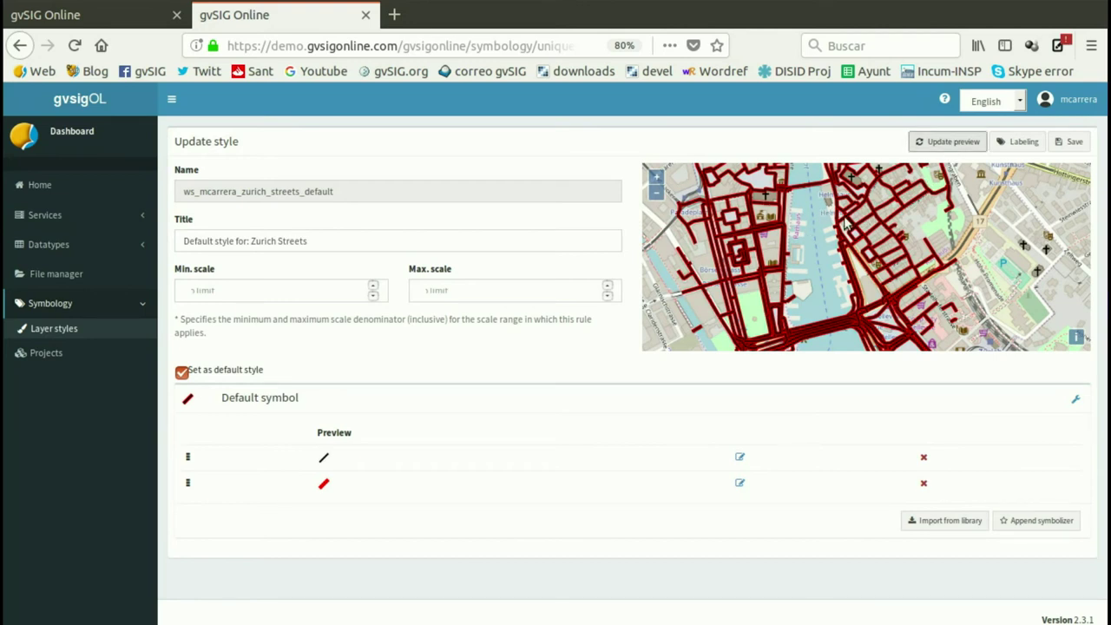
left_click(1073, 143)
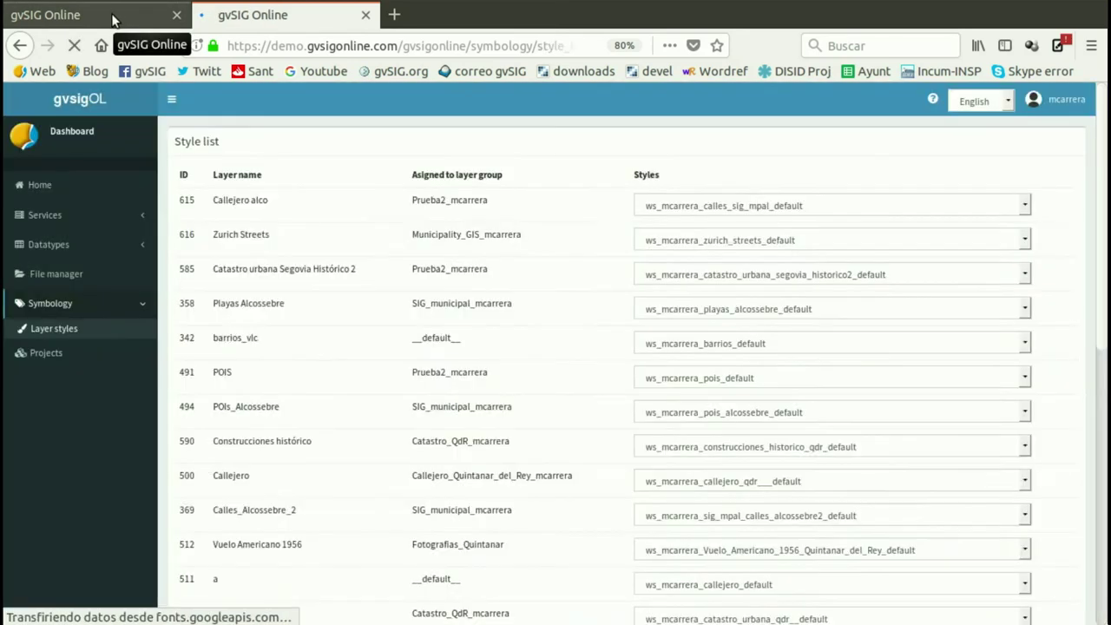
Reload the public Municipality GIS viewer and turn on the Municipality GIS layer group to inspect the restyled streets.
left_click(112, 17)
scroll(599, 328, "down", 2)
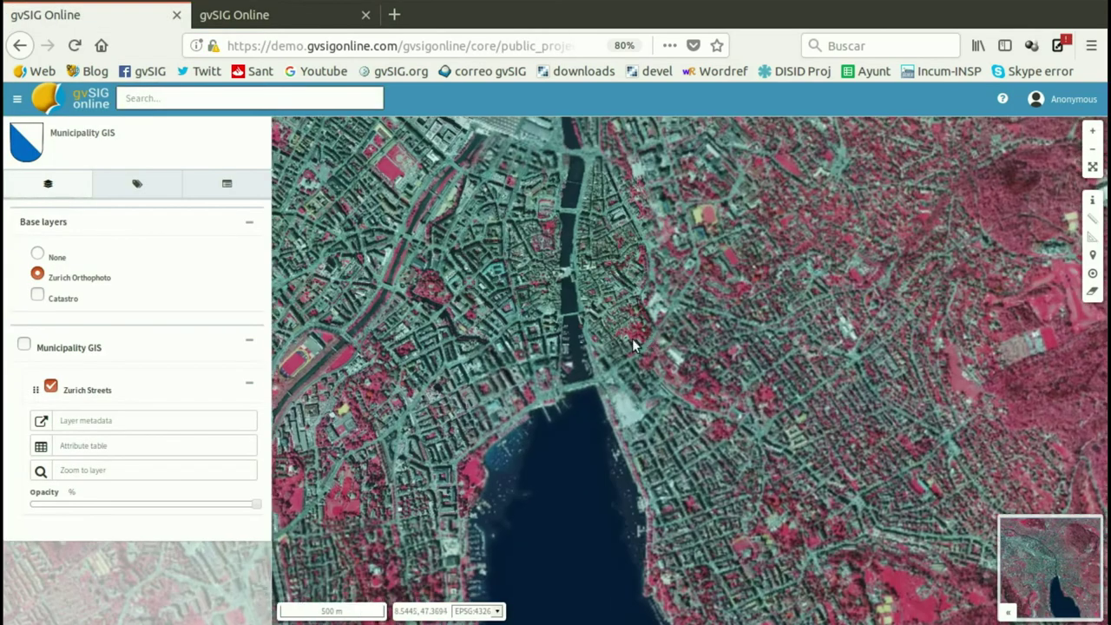
scroll(599, 305, "up", 2)
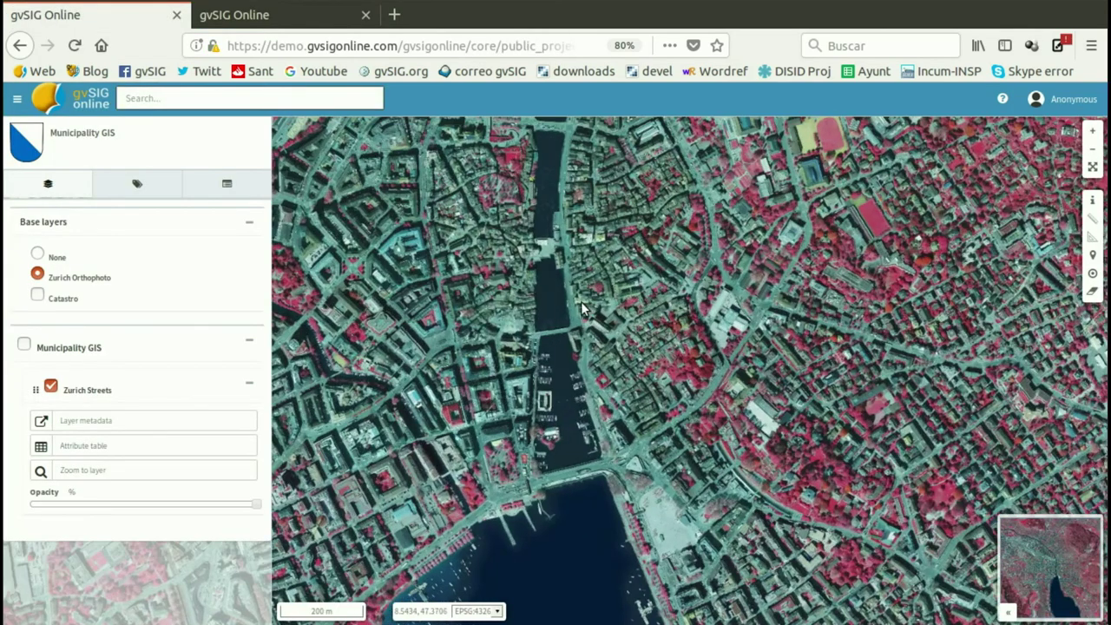
key("F5")
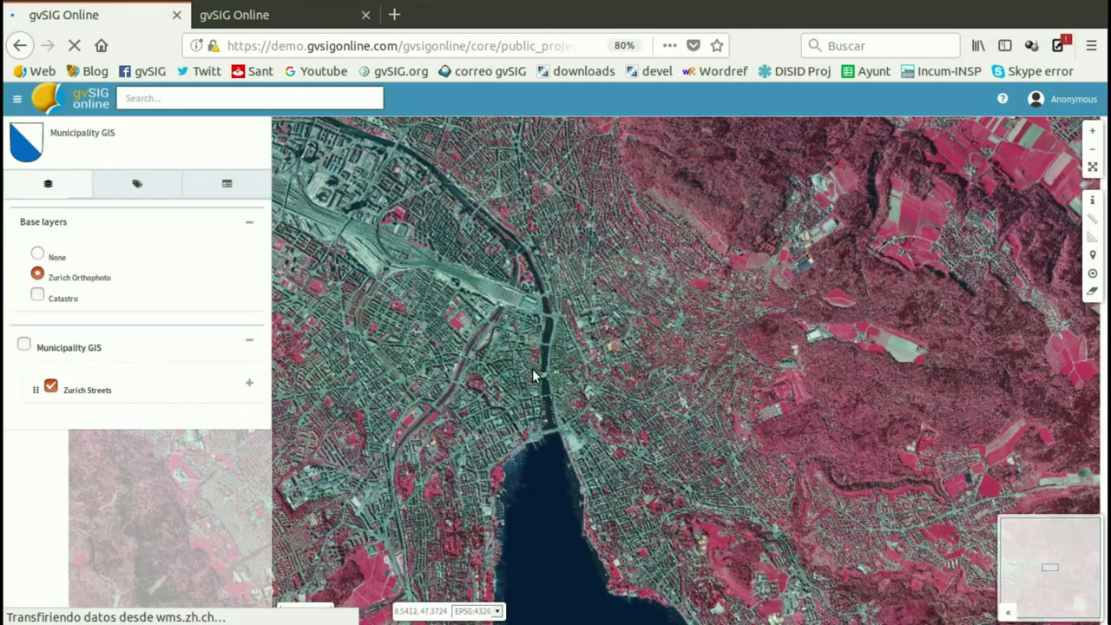
scroll(500, 374, "up", 1)
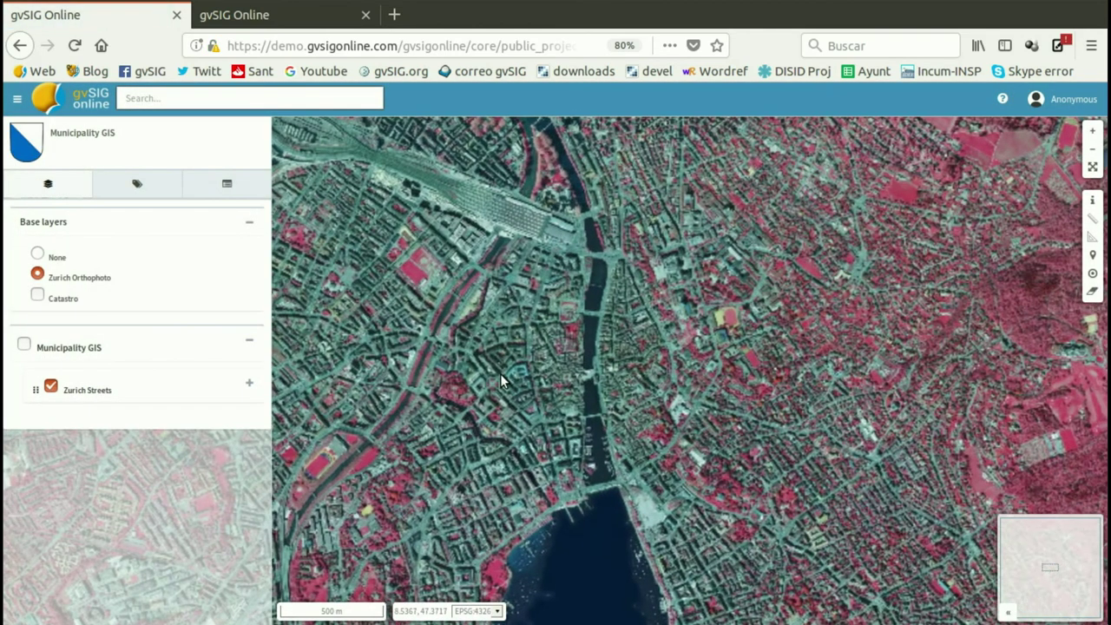
left_click(24, 344)
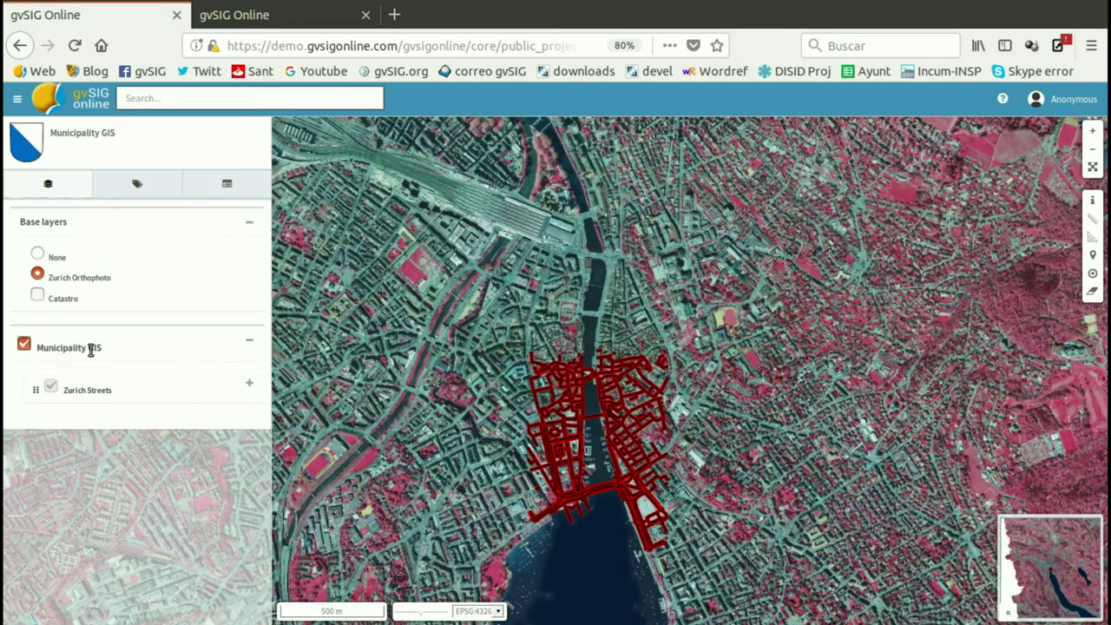
scroll(565, 463, "up", 3)
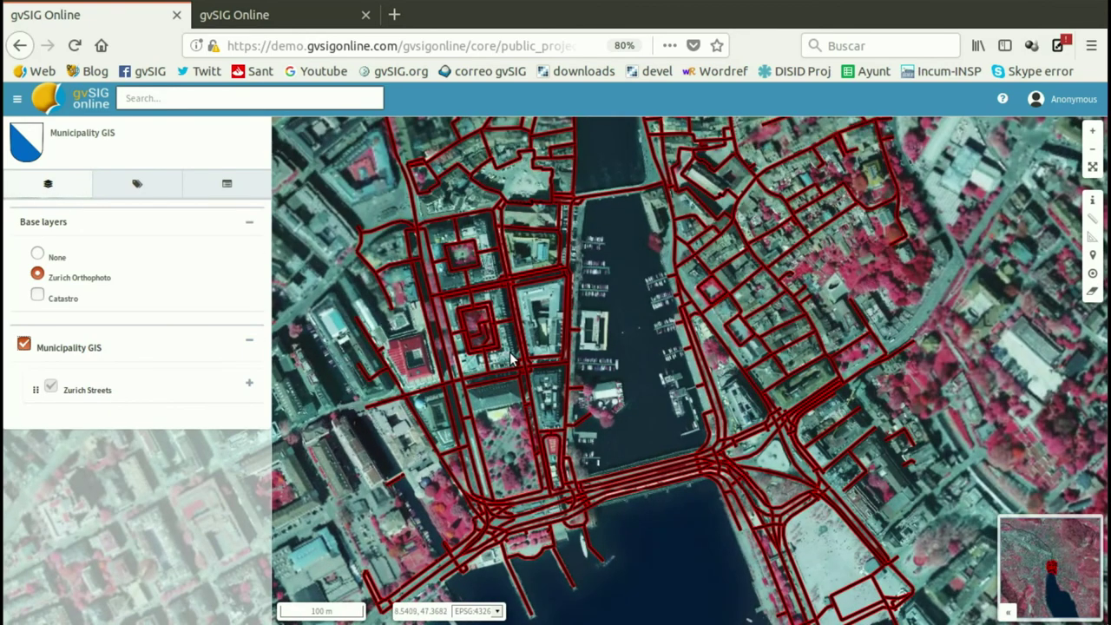
scroll(739, 448, "up", 2)
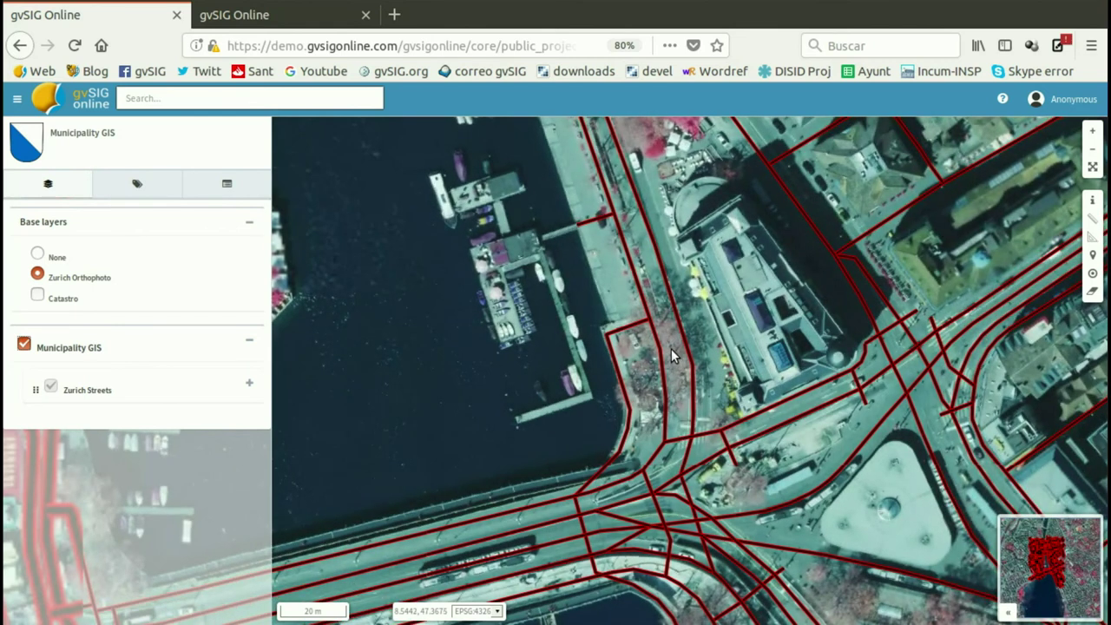
scroll(673, 356, "down", 2)
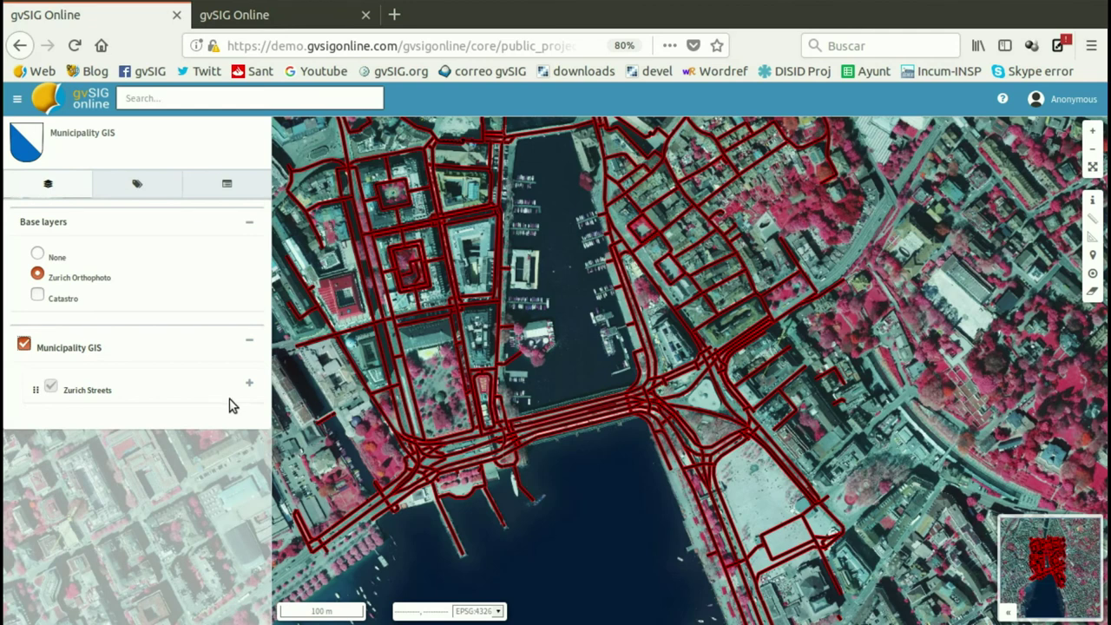
Expand the Zurich Streets options, then hide and show the Municipality GIS group to compare the streets with the orthophoto.
left_click(249, 384)
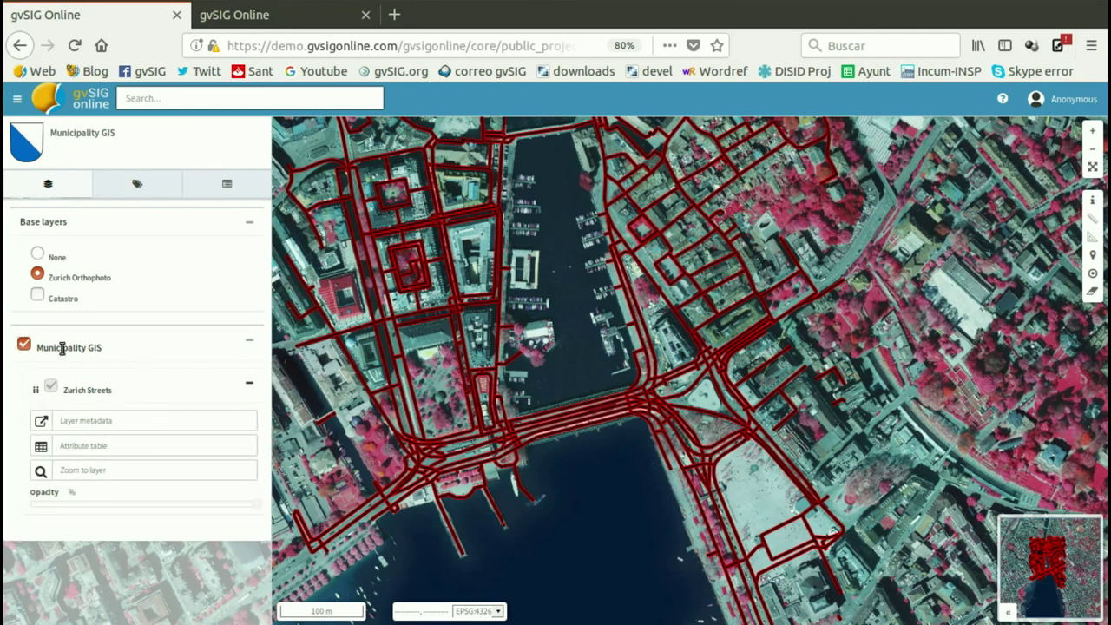
left_click(26, 345)
left_click(50, 386)
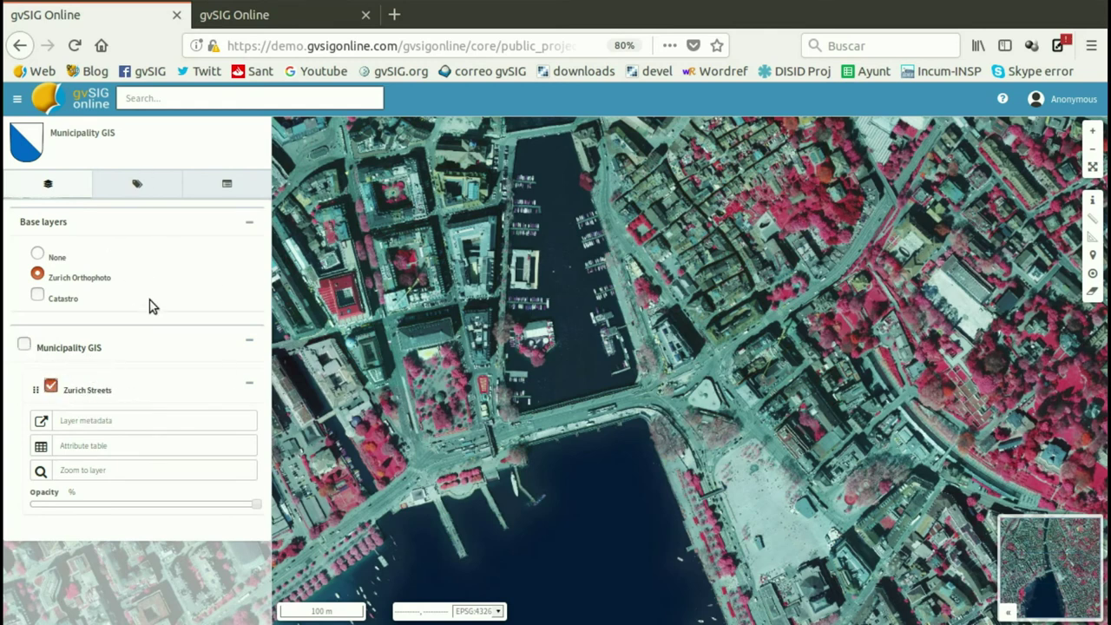
left_click(24, 345)
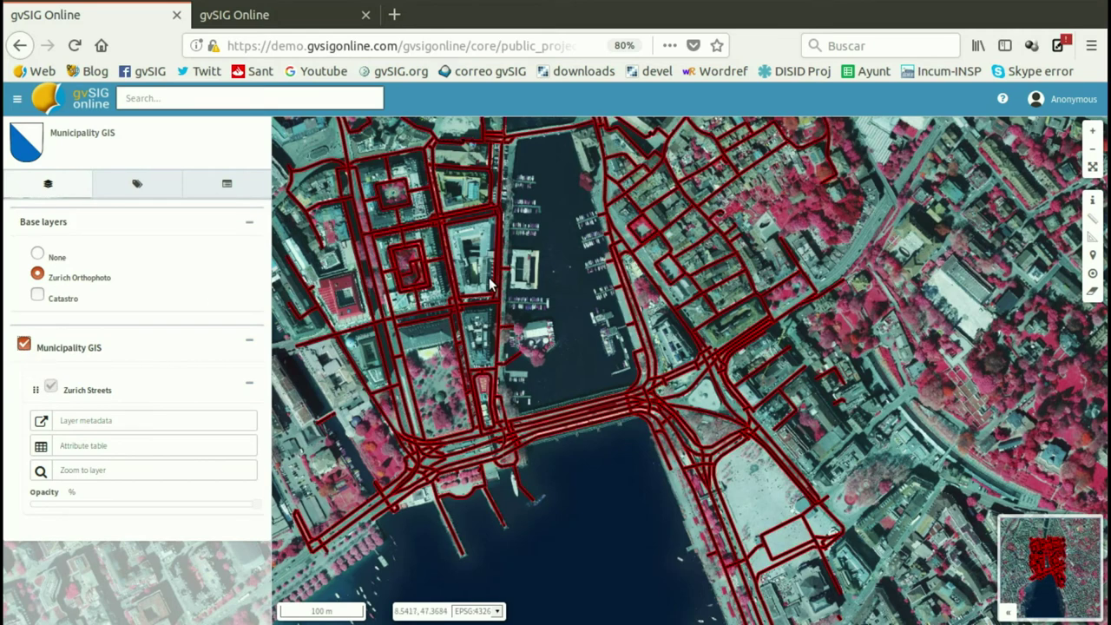
left_click_drag(608, 389, 770, 314)
left_click_drag(674, 369, 721, 336)
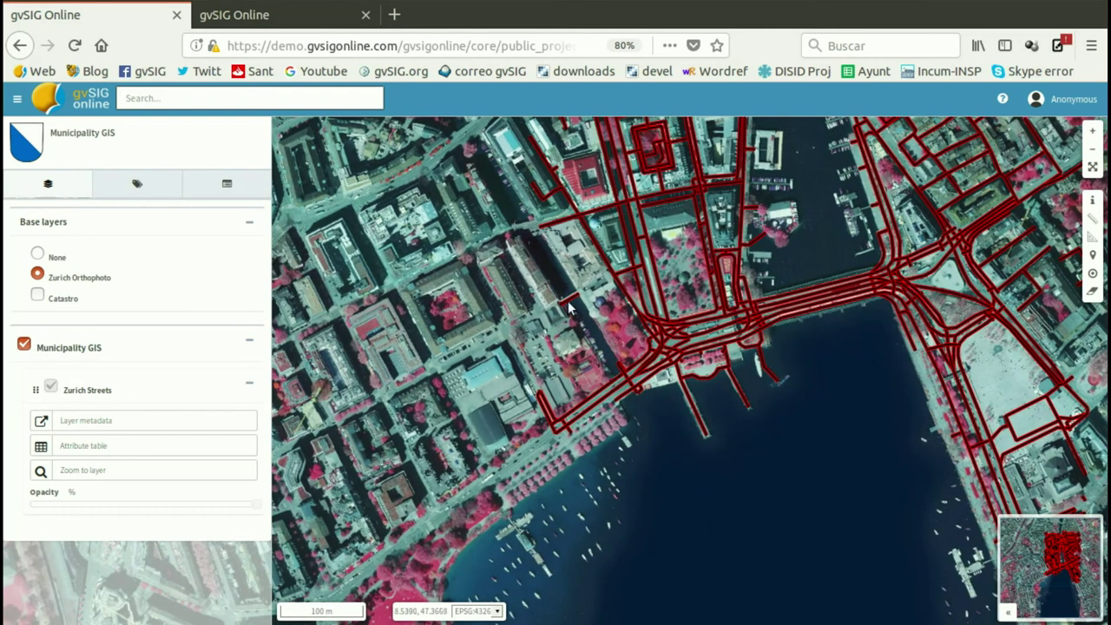
scroll(569, 305, "up", 1)
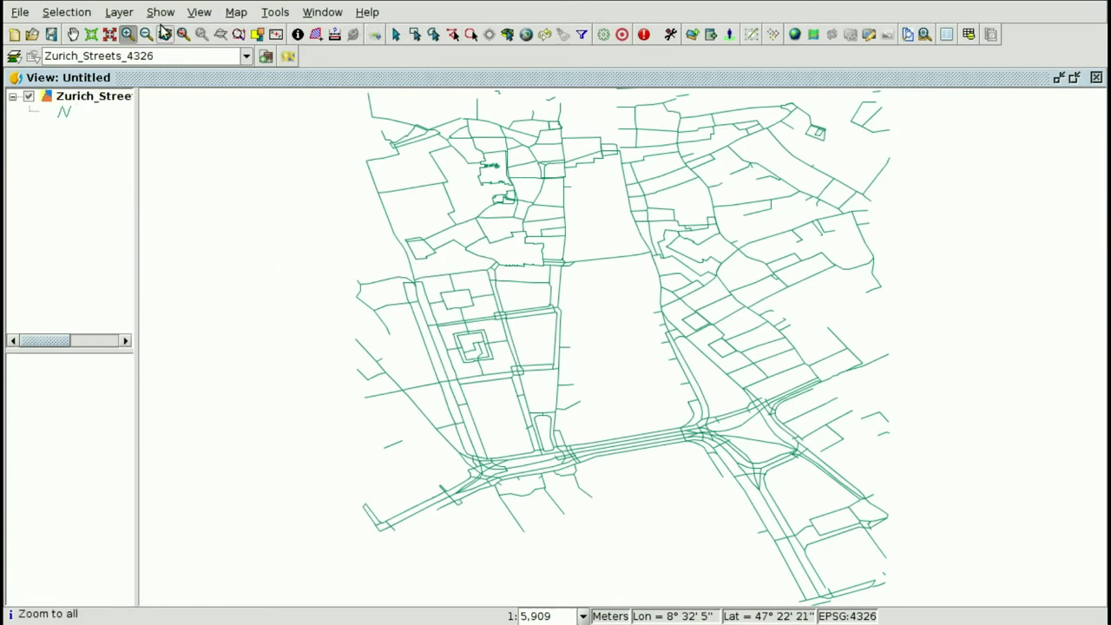
Switch to gvSIG Desktop, start adding a layer to the view from a GeoDB source, and choose connection 2.
left_click(119, 13)
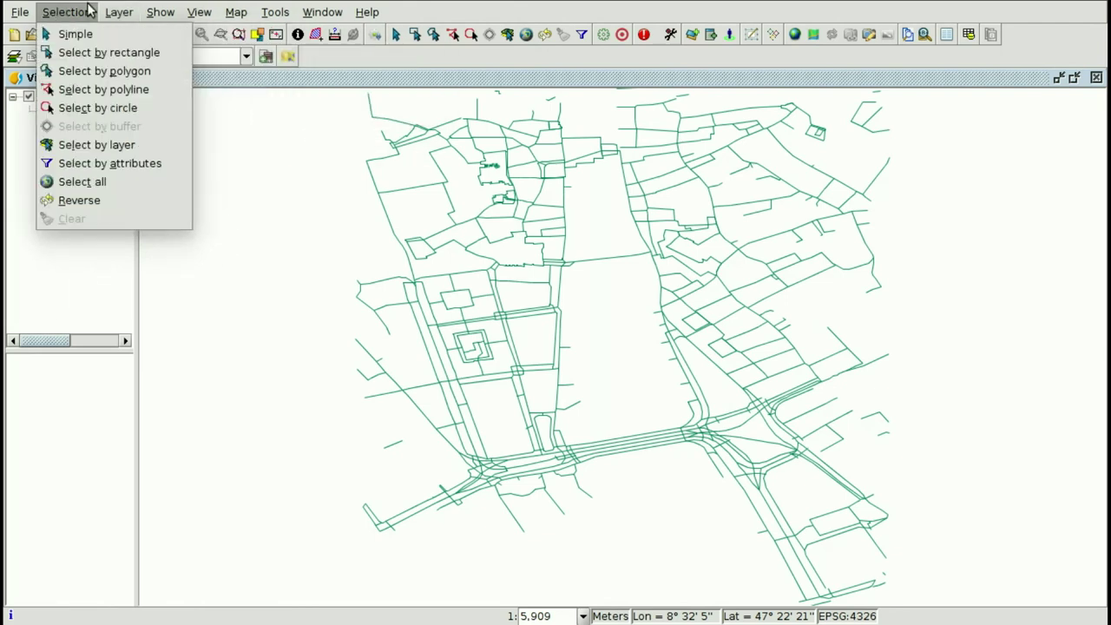
mouse_move(198, 11)
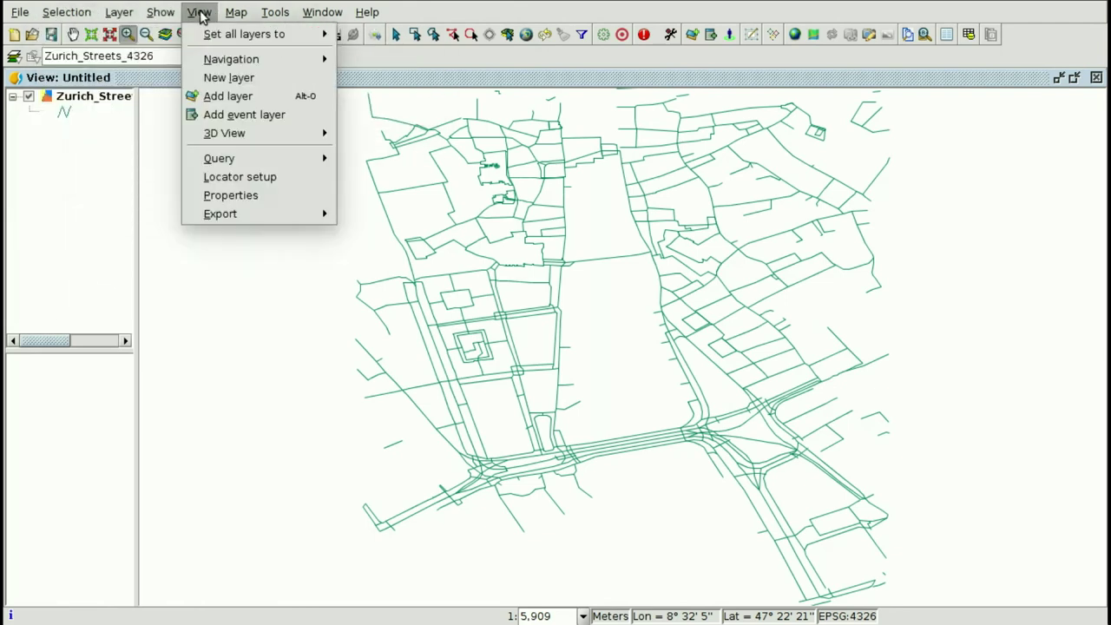
left_click(228, 96)
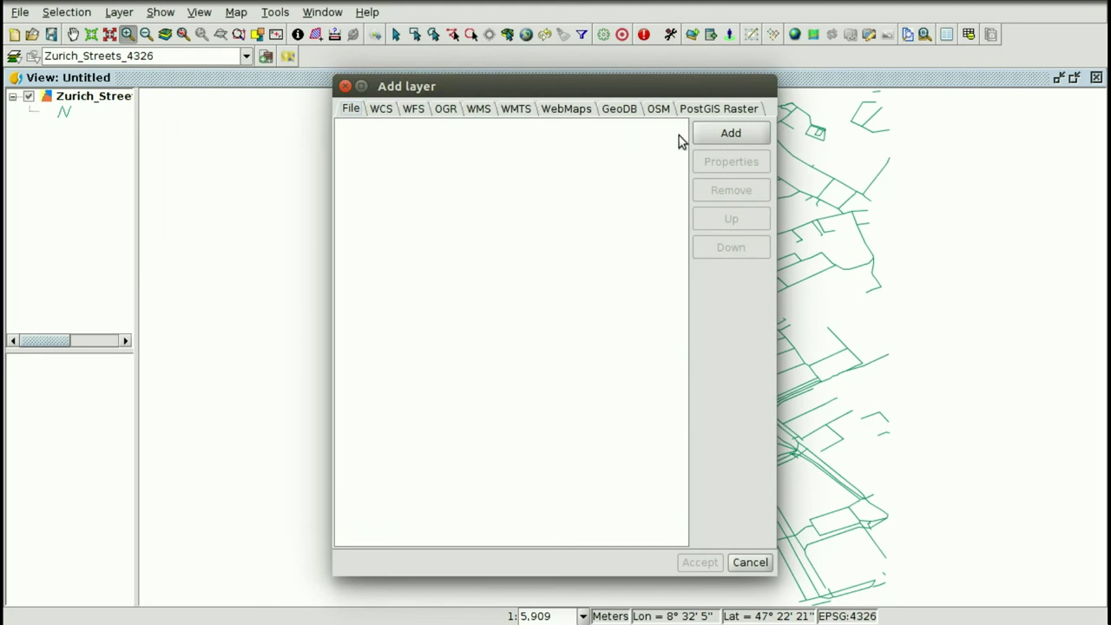
left_click(718, 111)
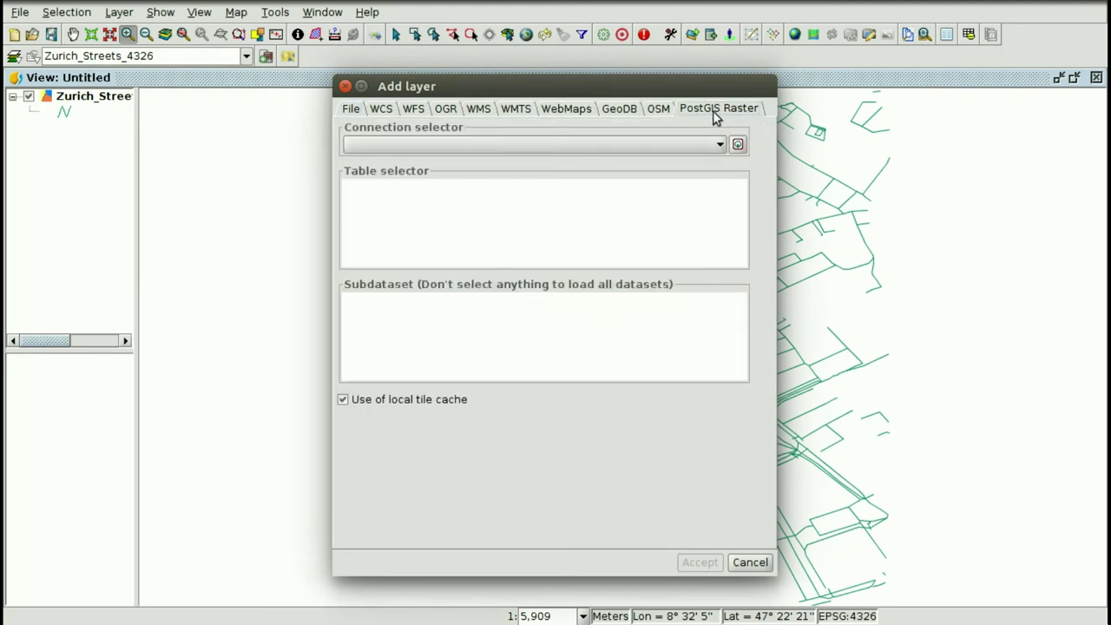
left_click(623, 111)
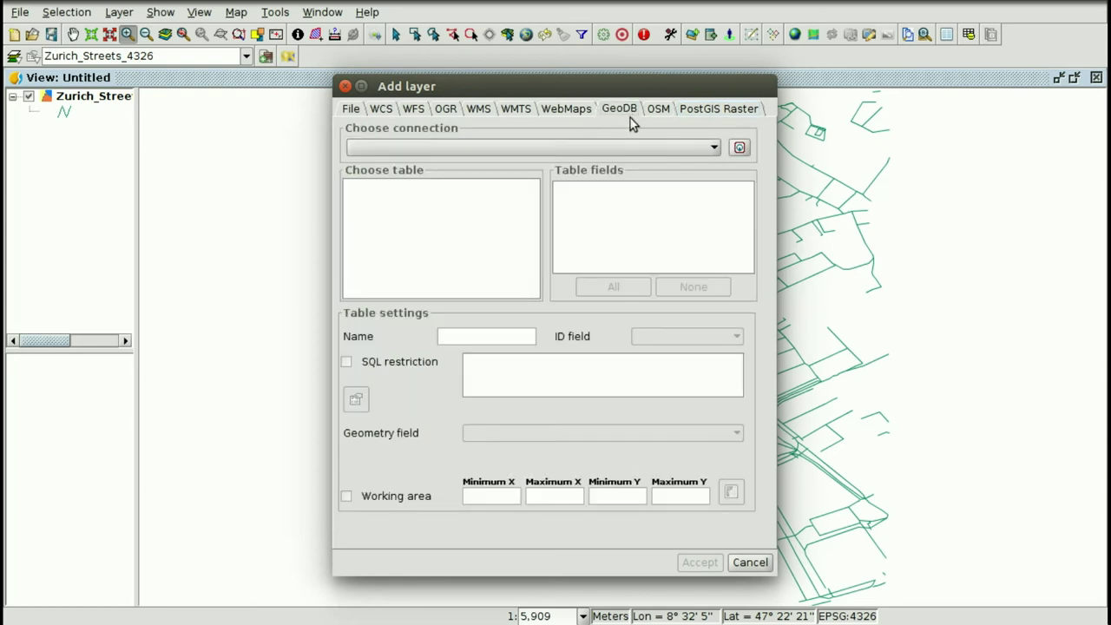
left_click(716, 148)
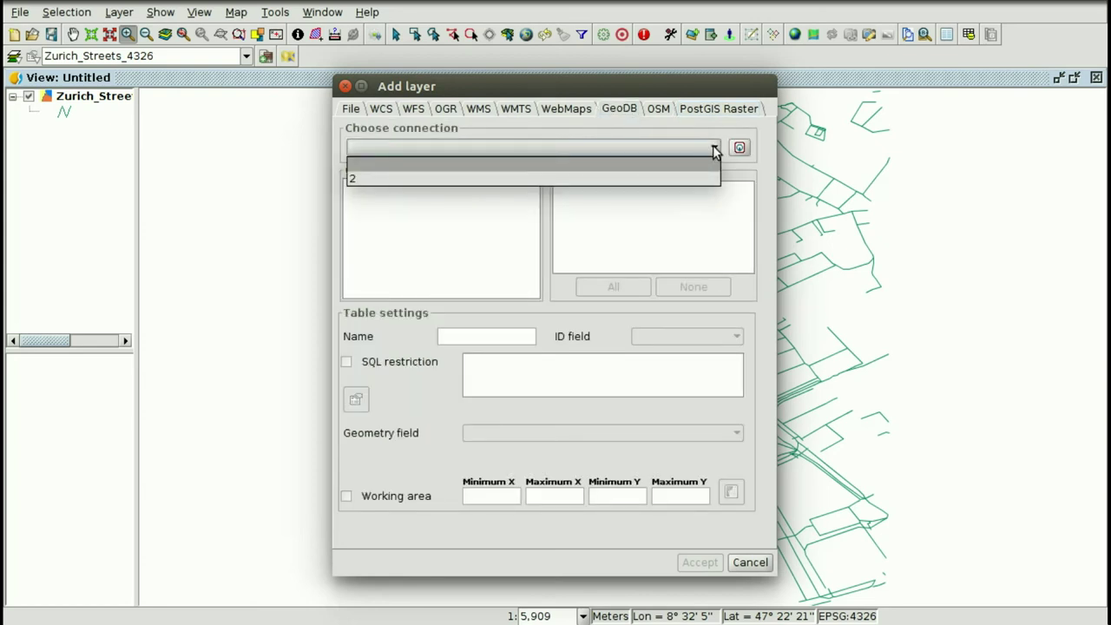
left_click(690, 176)
Find the account's zurich_streets table in the database and add it to the view with all its fields.
scroll(436, 242, "down", 15)
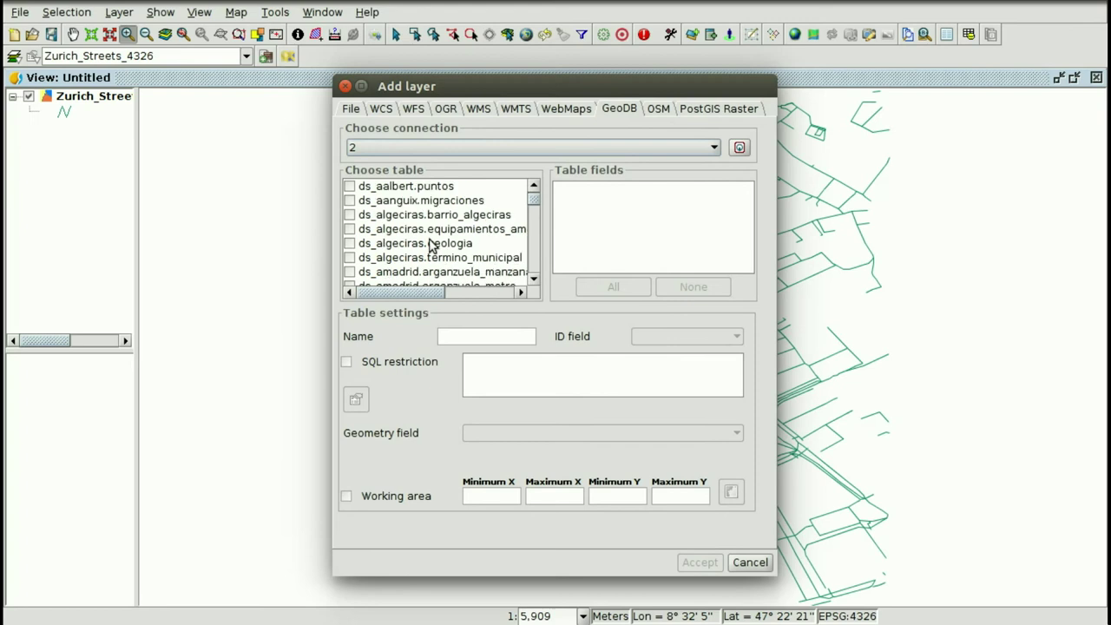
scroll(438, 241, "down", 20)
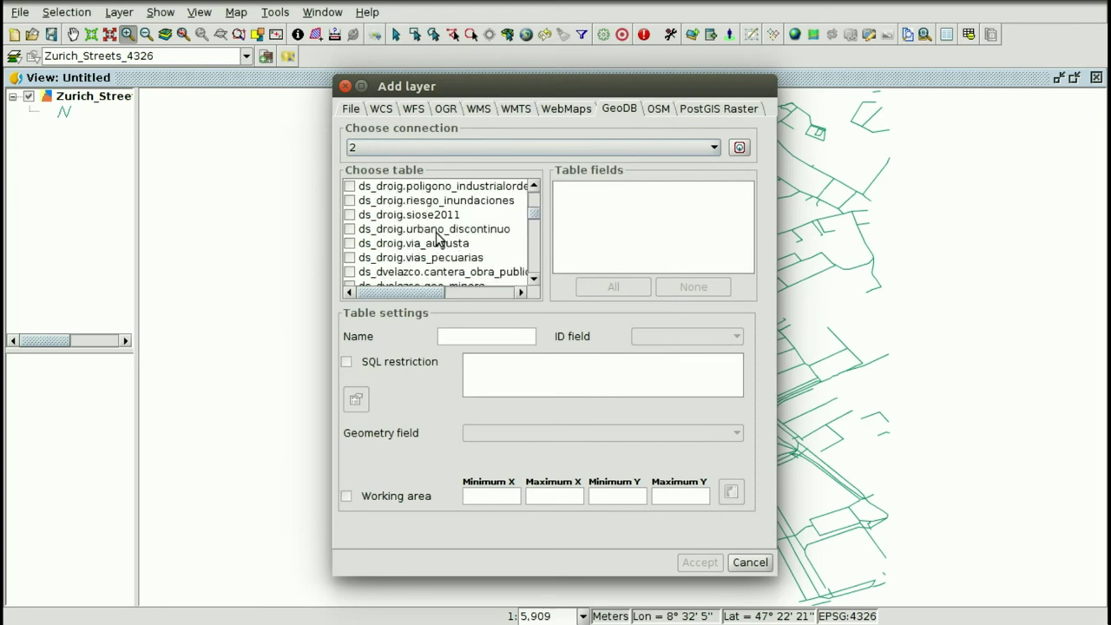
scroll(438, 239, "down", 20)
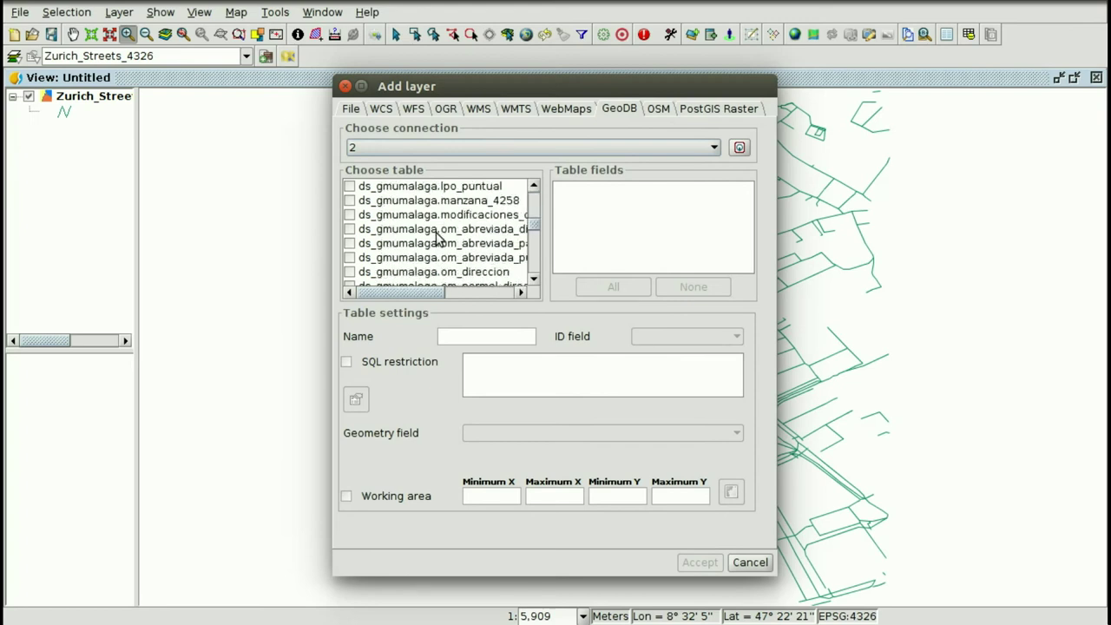
scroll(438, 240, "down", 20)
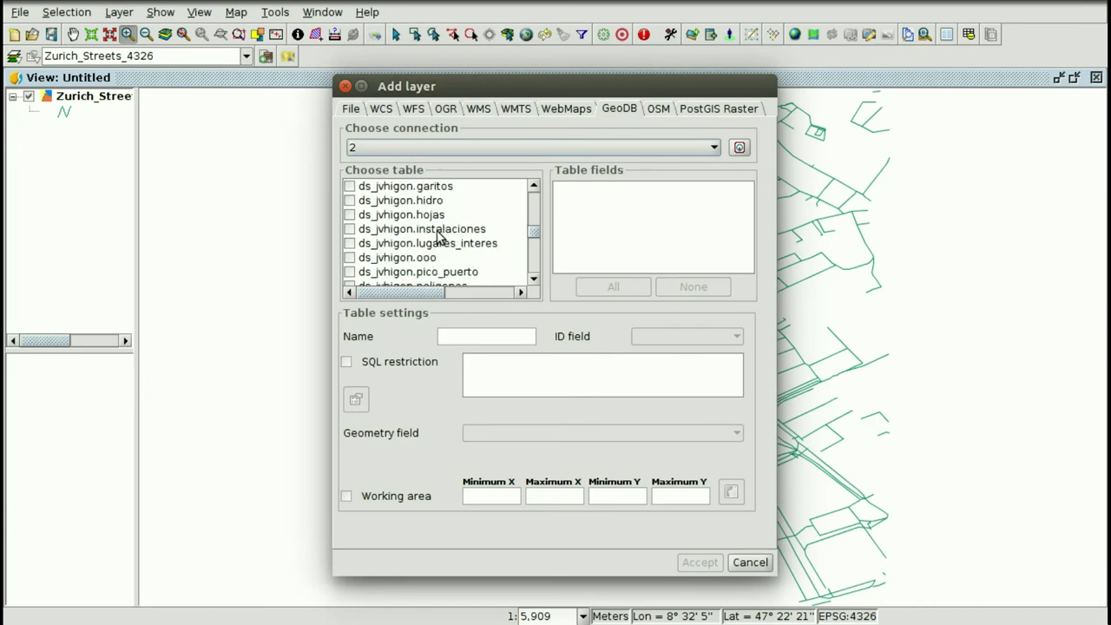
scroll(439, 240, "down", 20)
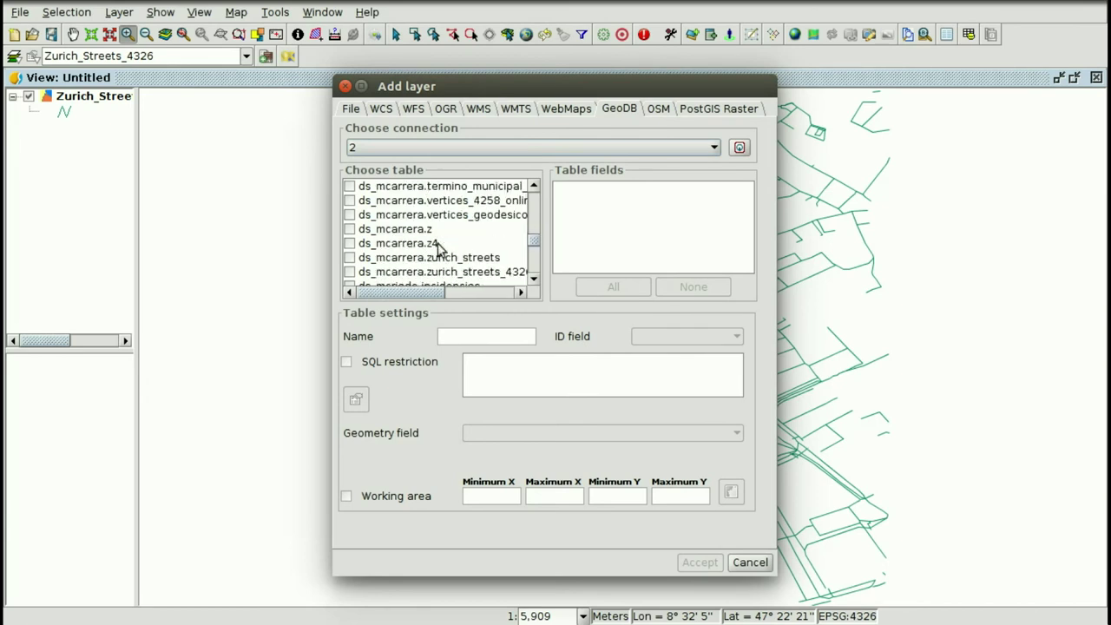
left_click(371, 262)
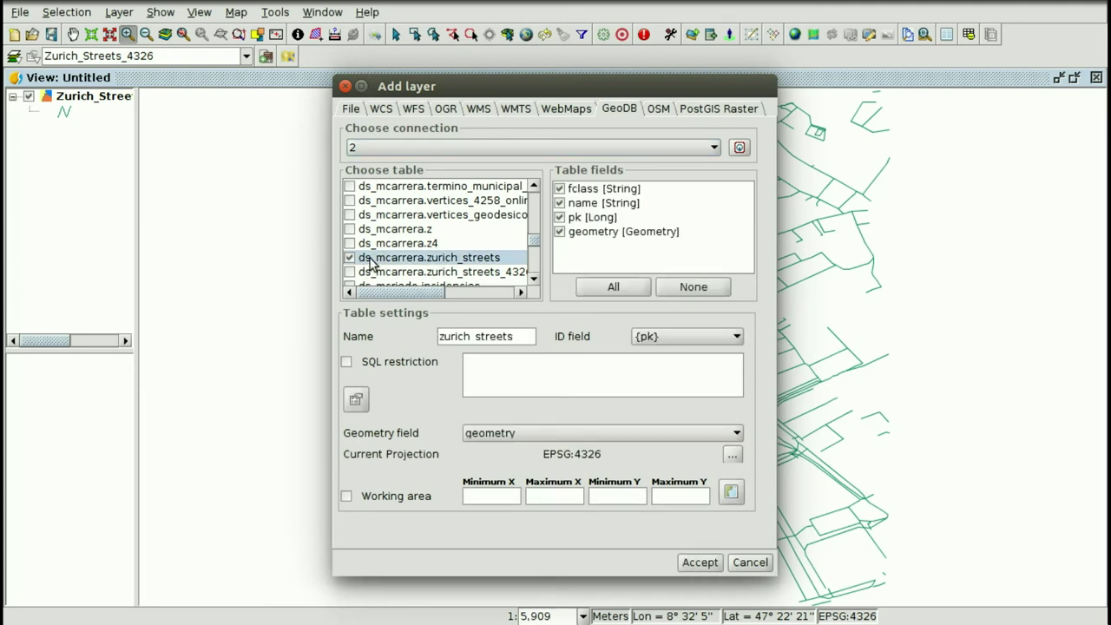
left_click(700, 563)
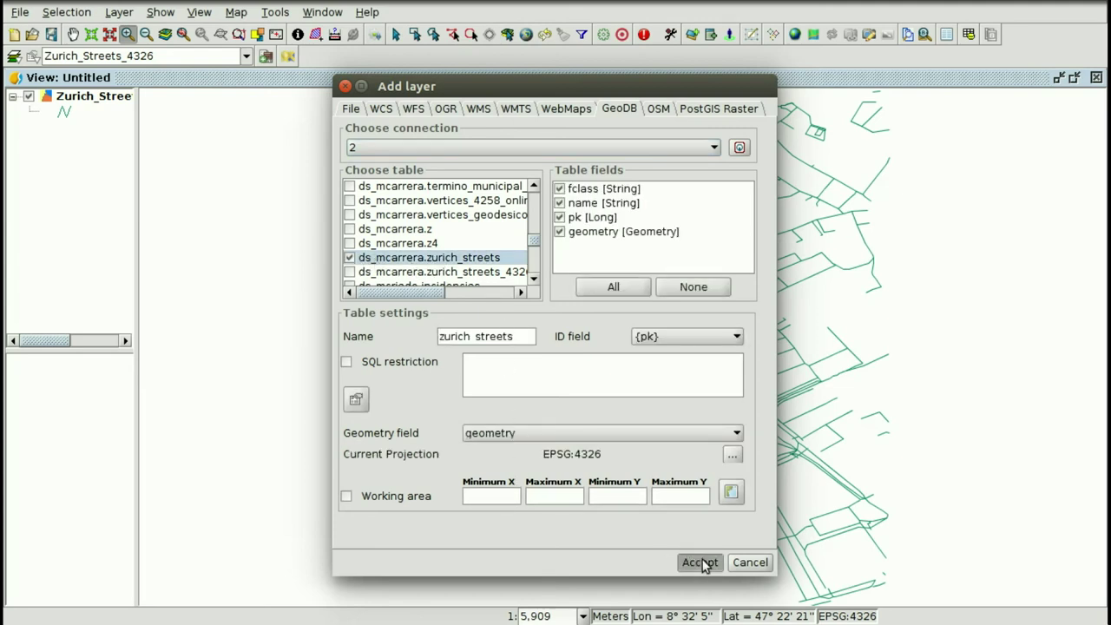
Hide the Zurich_Streets_4326 layer and start editing the zurich_streets database layer.
left_click(78, 101)
left_click(28, 125)
left_click(76, 96)
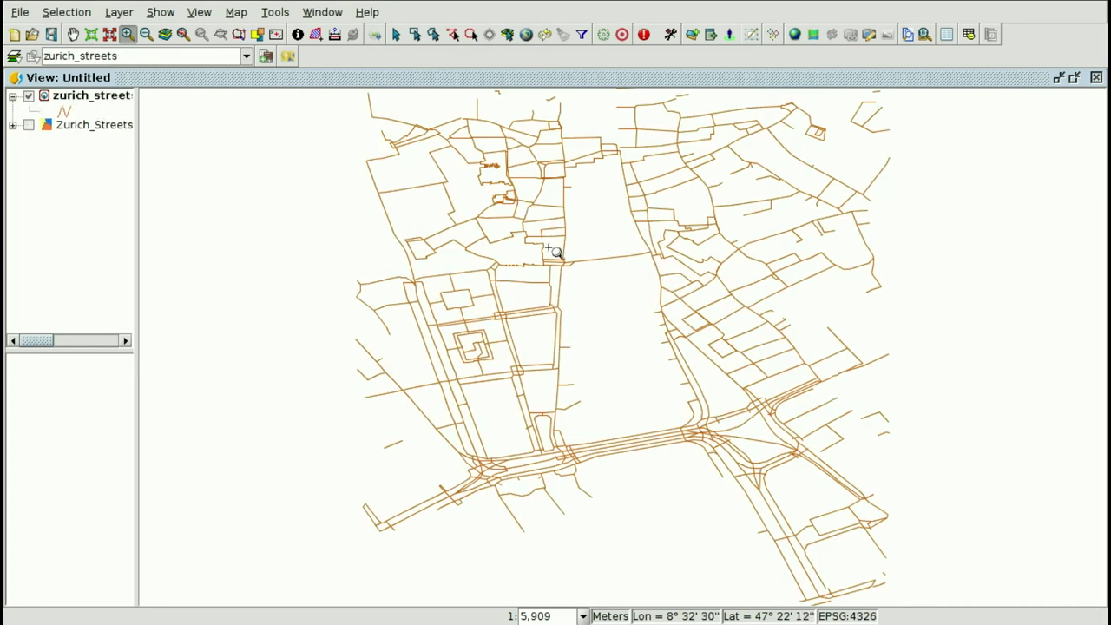
right_click(73, 102)
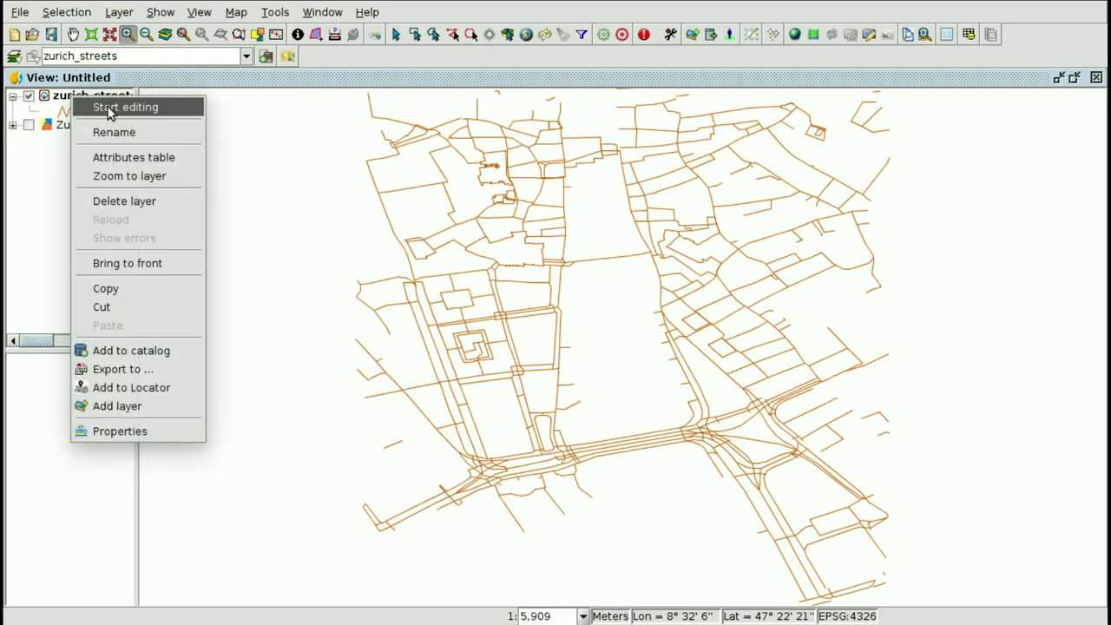
left_click(110, 109)
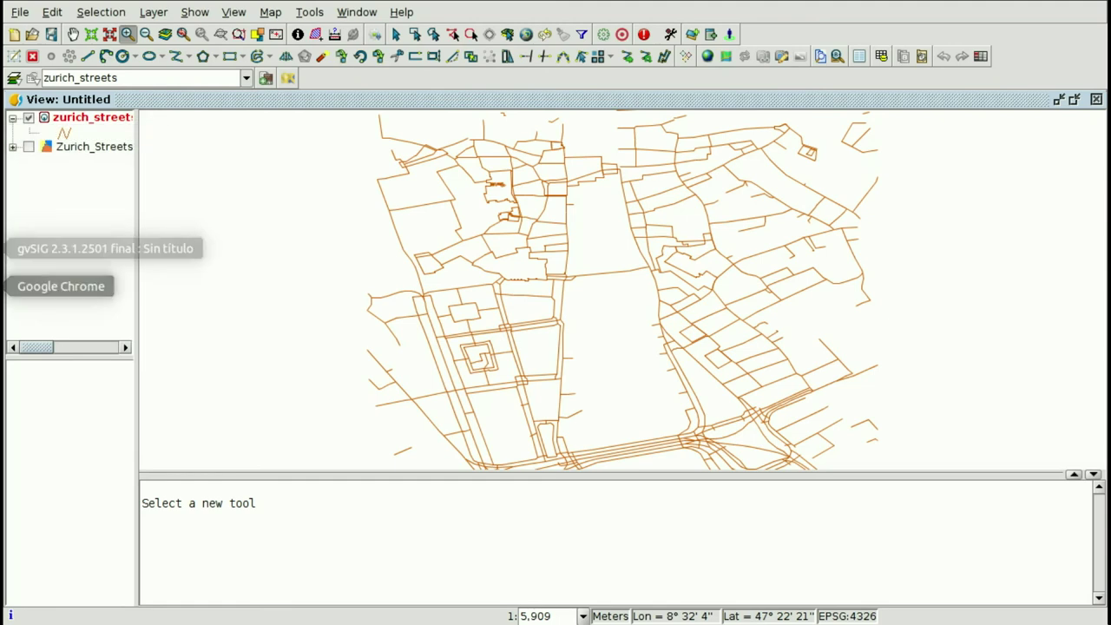
left_click(7, 317)
left_click_drag(7, 146, 211, 145)
key("ctrl+c")
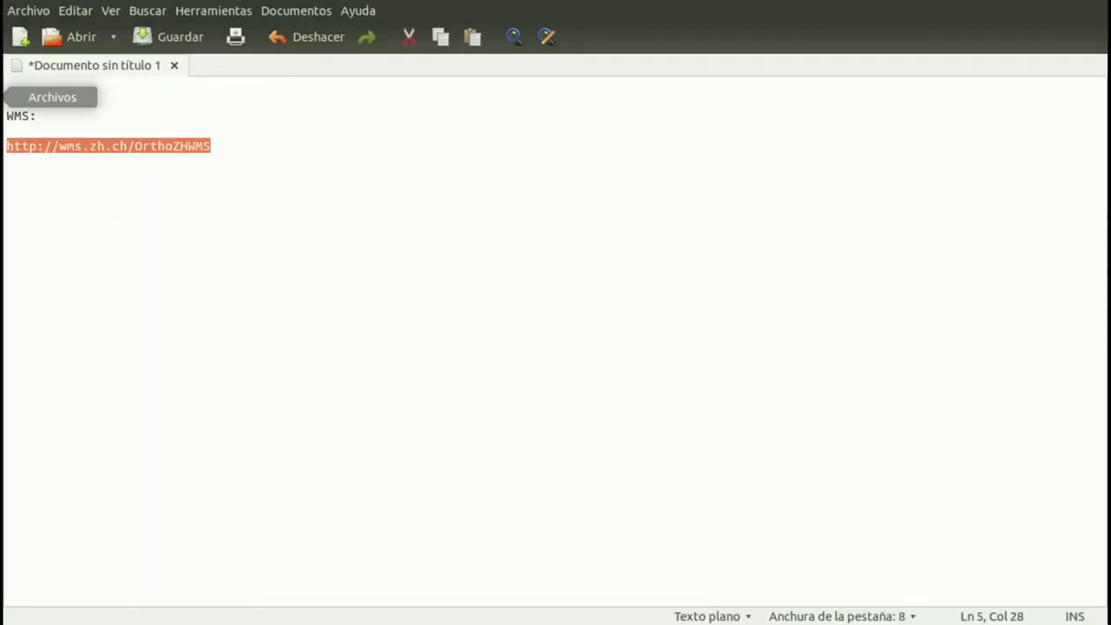
left_click(5, 248)
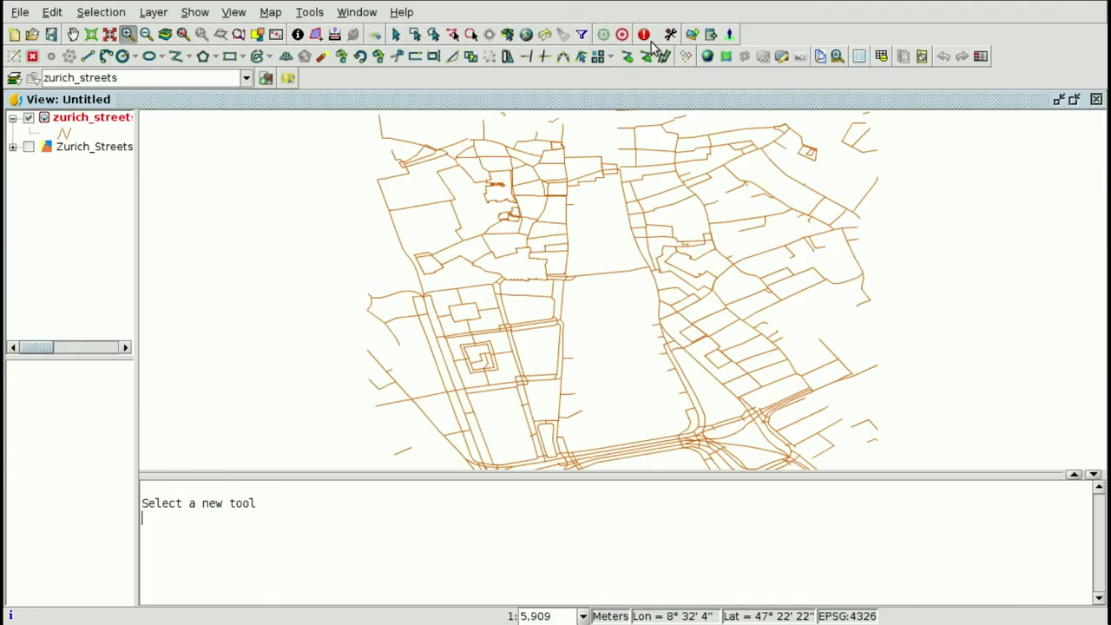
left_click(691, 34)
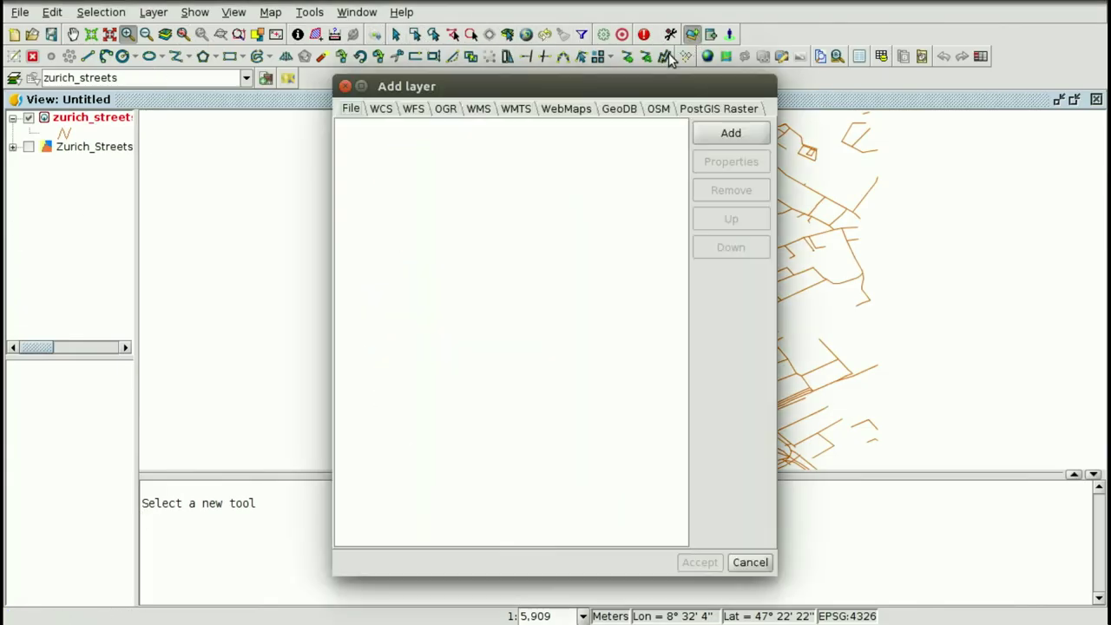
left_click(480, 109)
triple_click(479, 156)
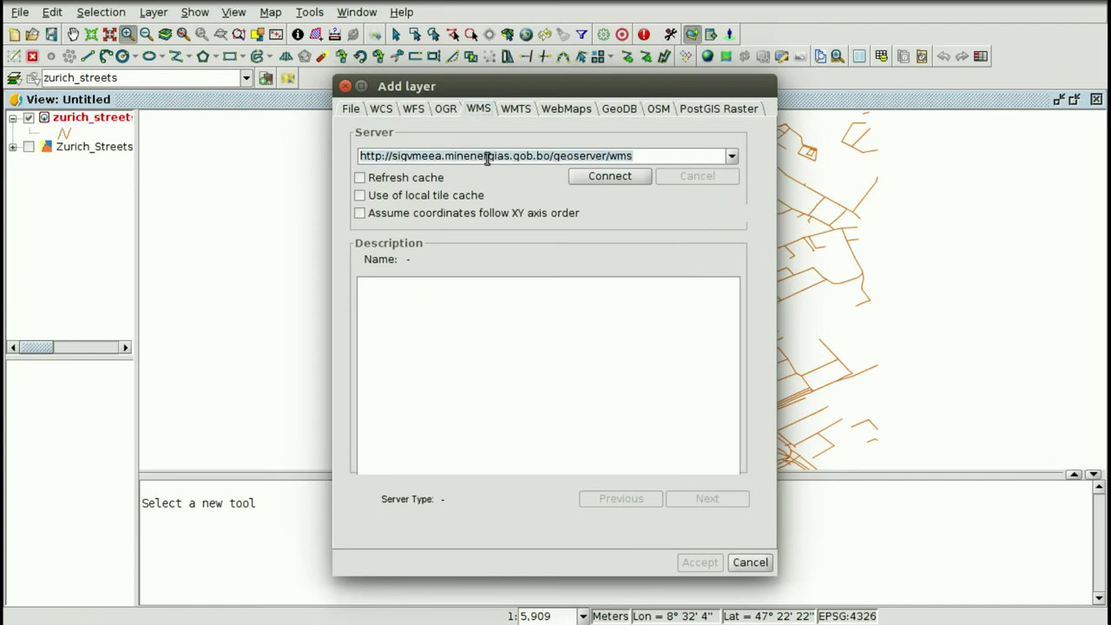
key("ctrl+v")
left_click(608, 177)
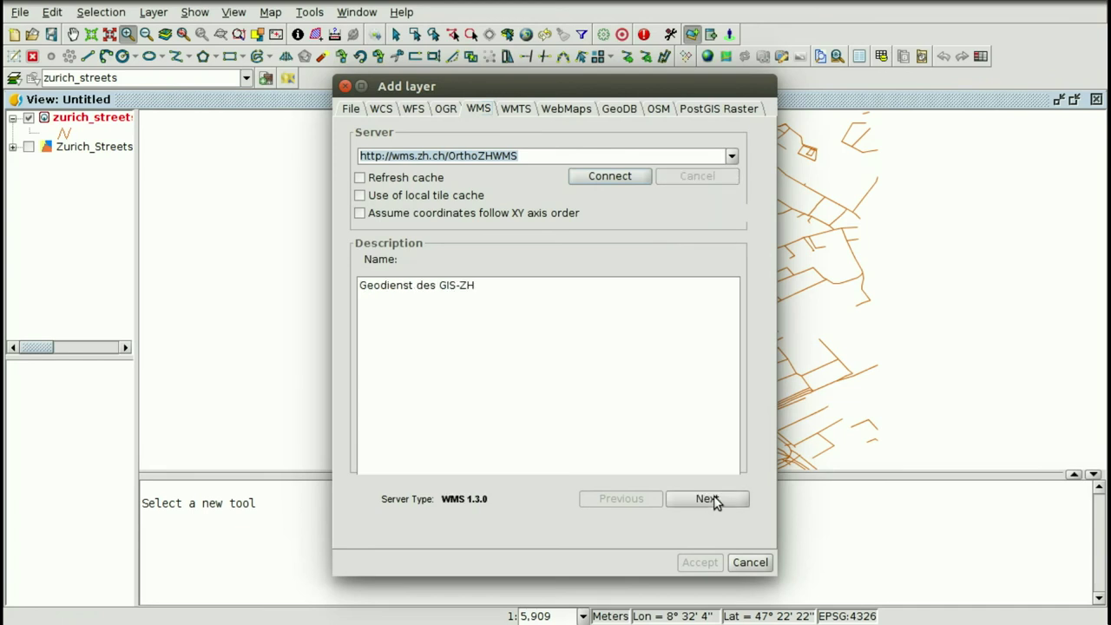
left_click(714, 498)
left_click(713, 497)
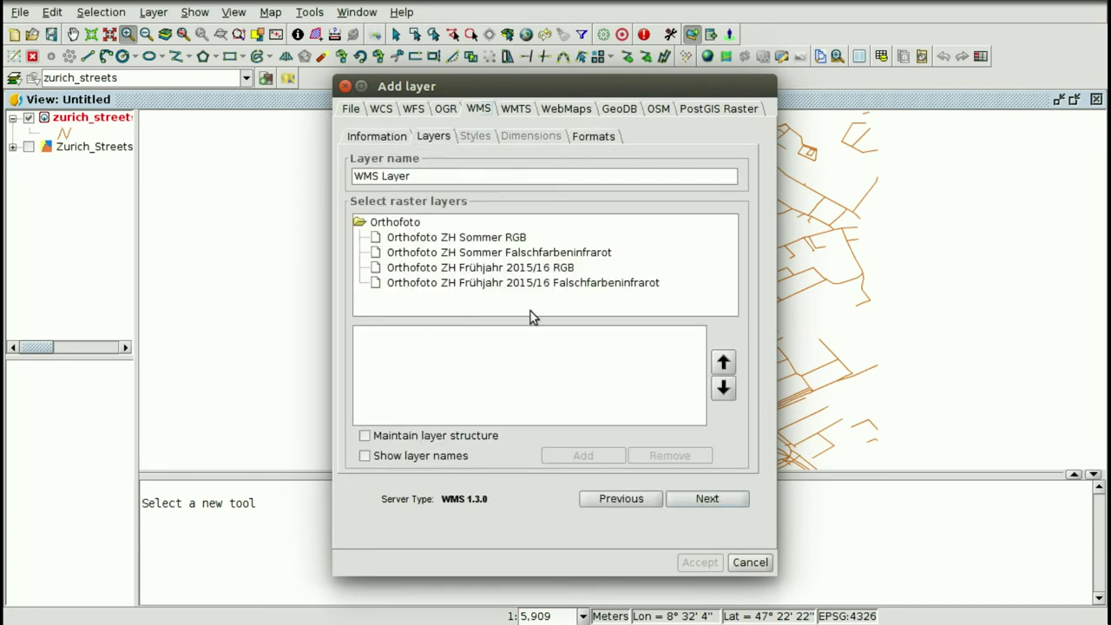
Add the Orthofoto ZH Sommer RGB layer using EPSG:4326, image/png and application/vnd.ogc.gml.
left_click(444, 238)
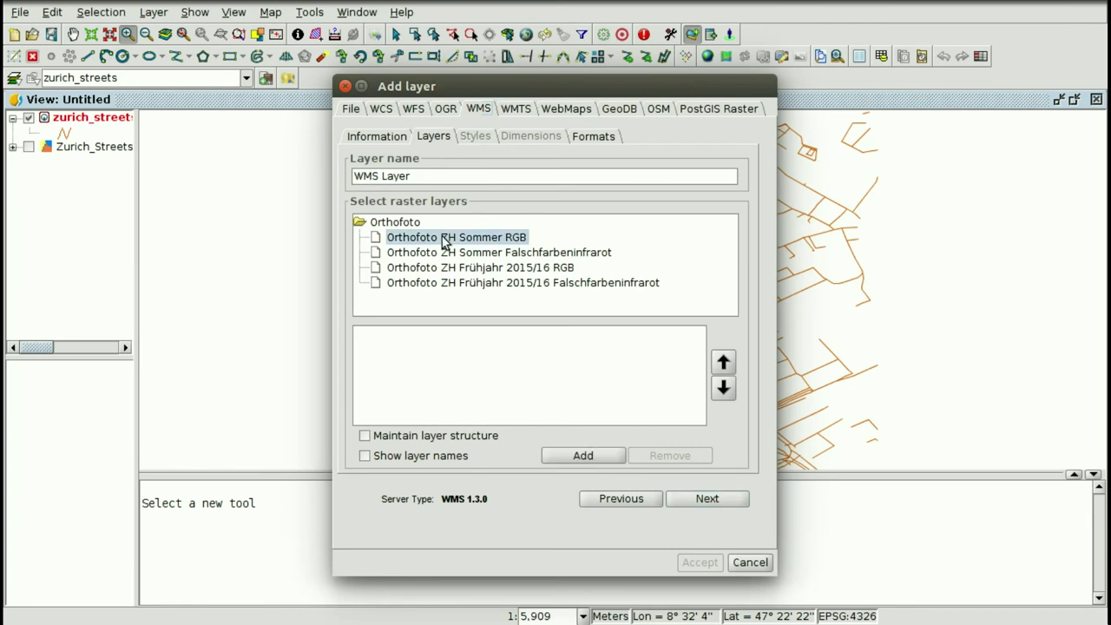
left_click(706, 499)
scroll(394, 349, "down", 2)
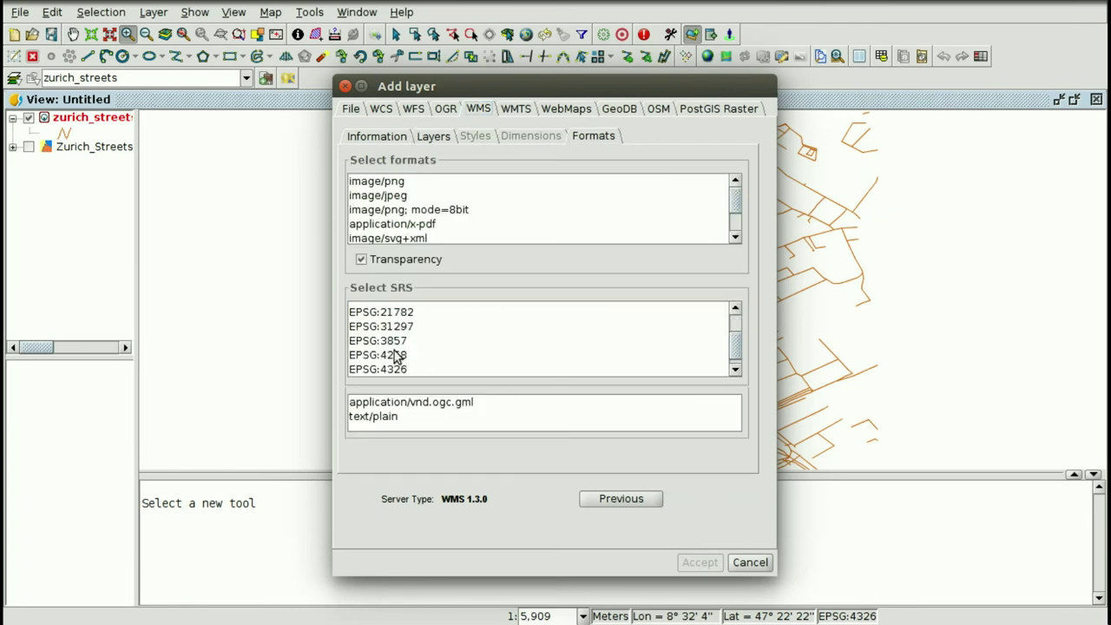
left_click(403, 371)
left_click(412, 404)
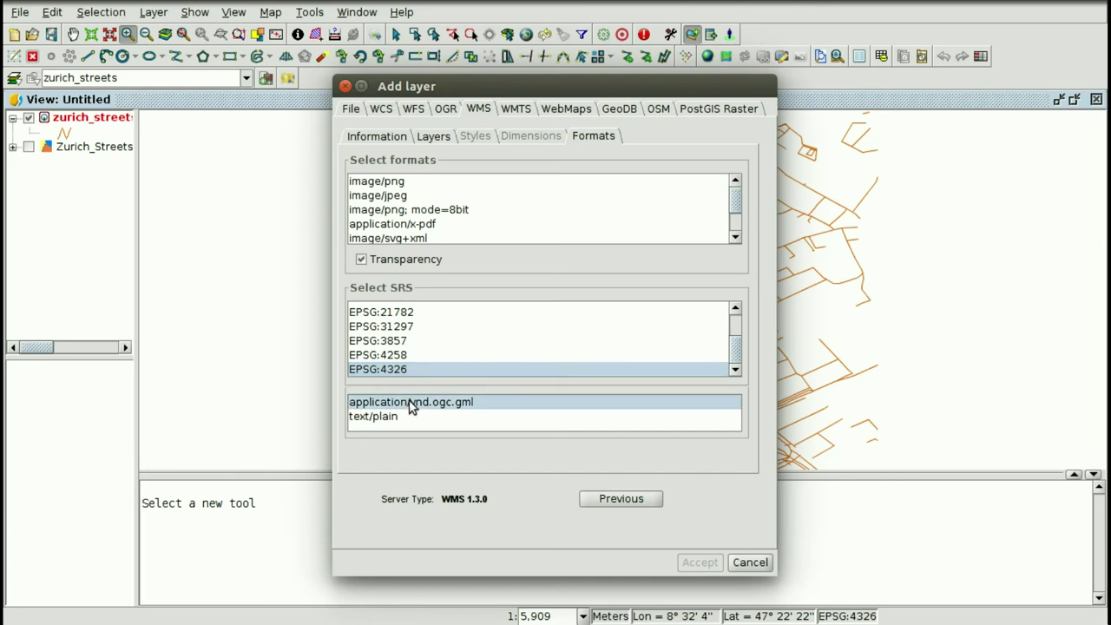
left_click(395, 182)
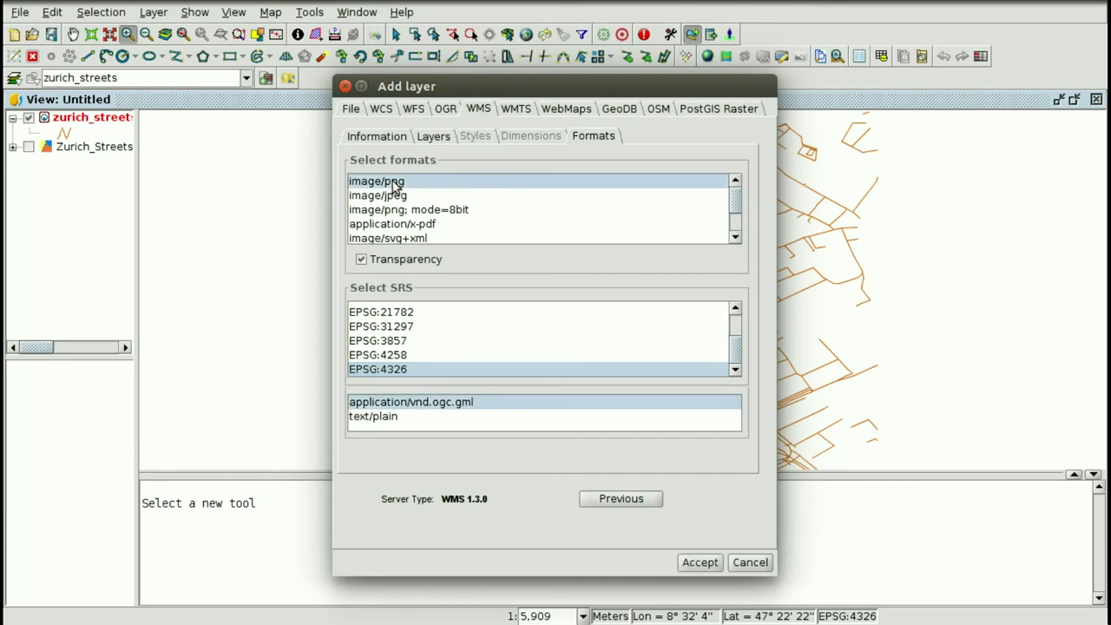
left_click(699, 561)
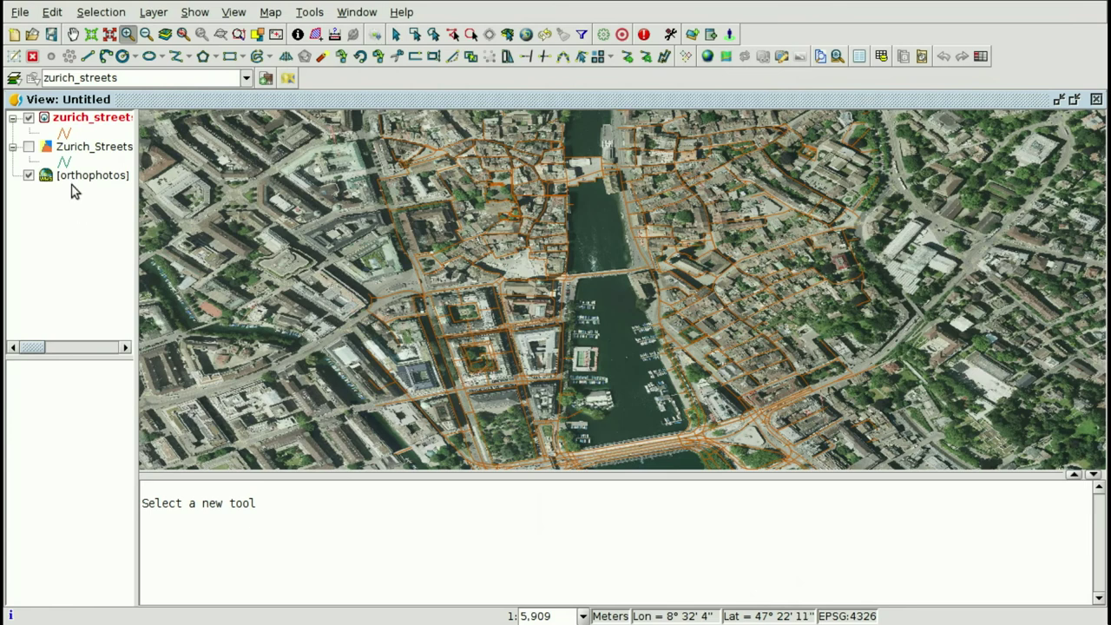
Set the zurich_streets line symbol to red with a width of 3 pixels.
left_click_drag(419, 452, 466, 473)
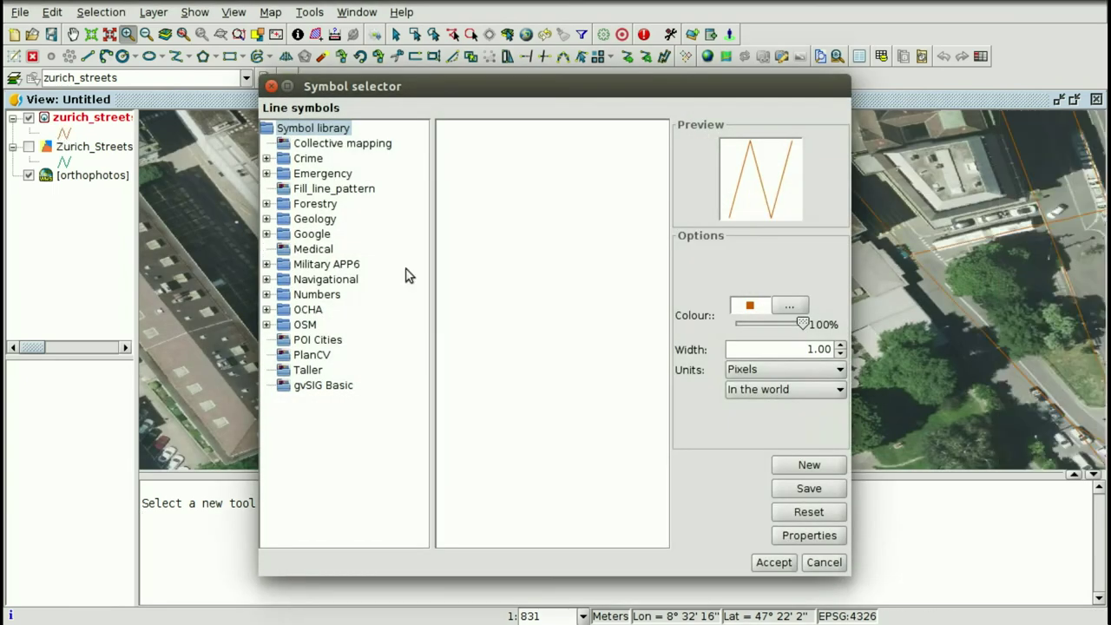
left_click(791, 306)
left_click(524, 309)
left_click(503, 478)
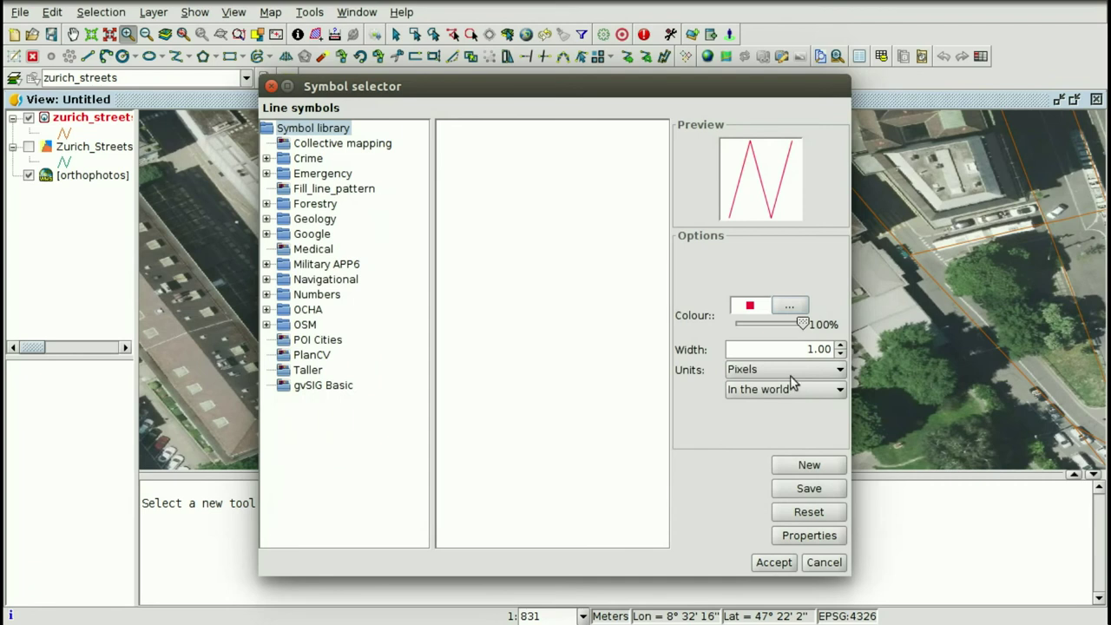
left_click(840, 345)
left_click(840, 345)
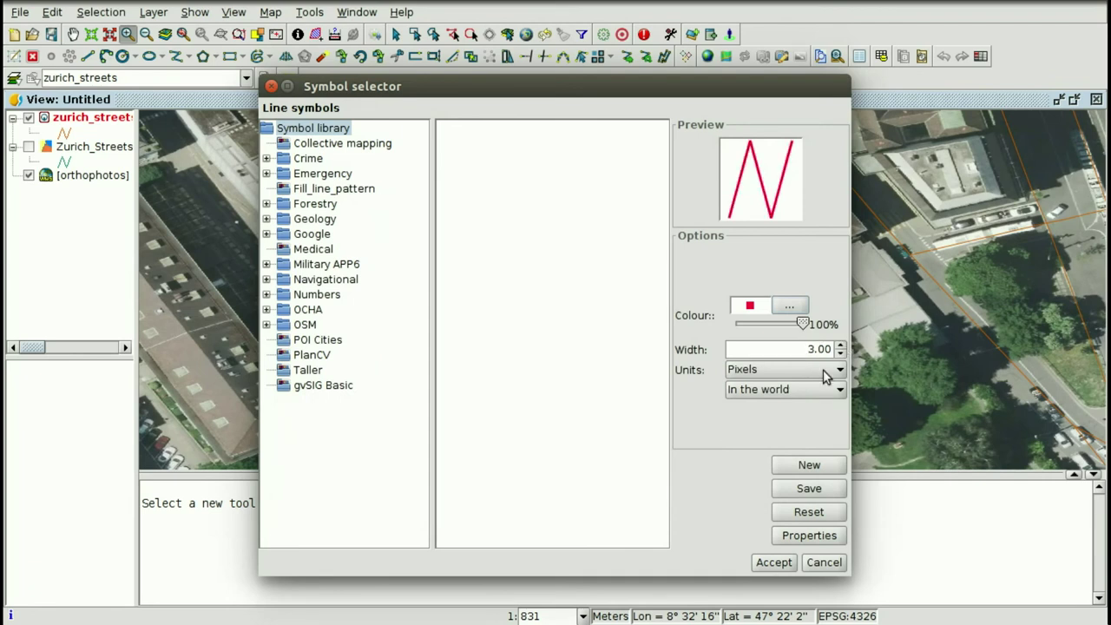
left_click(772, 560)
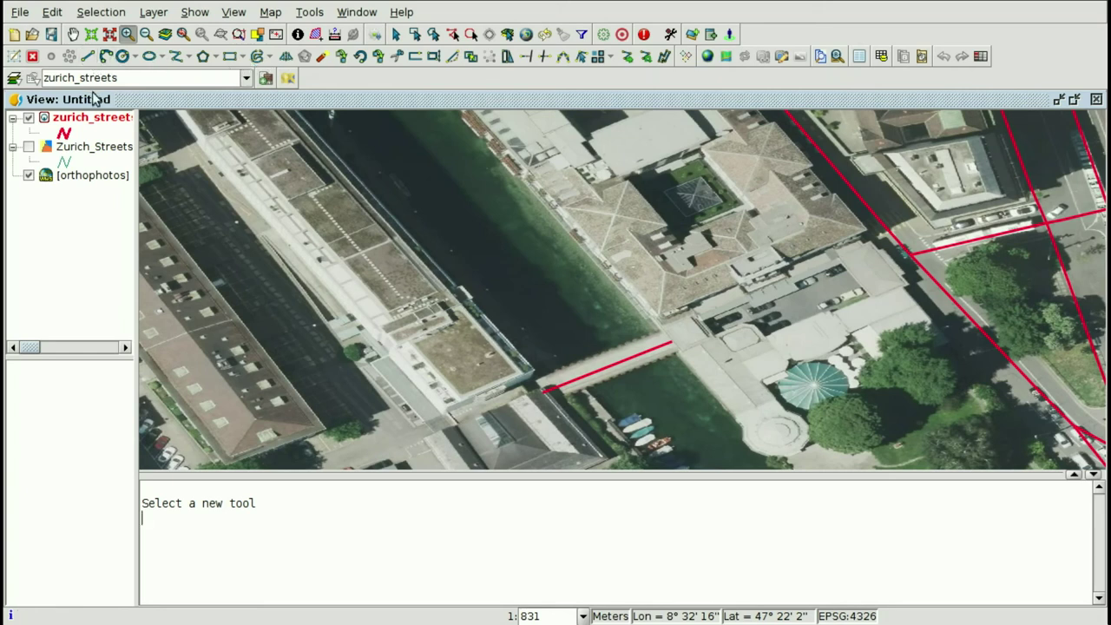
Select the street segment on the small canal bridge and duplicate it just west of the bridge.
left_click(397, 36)
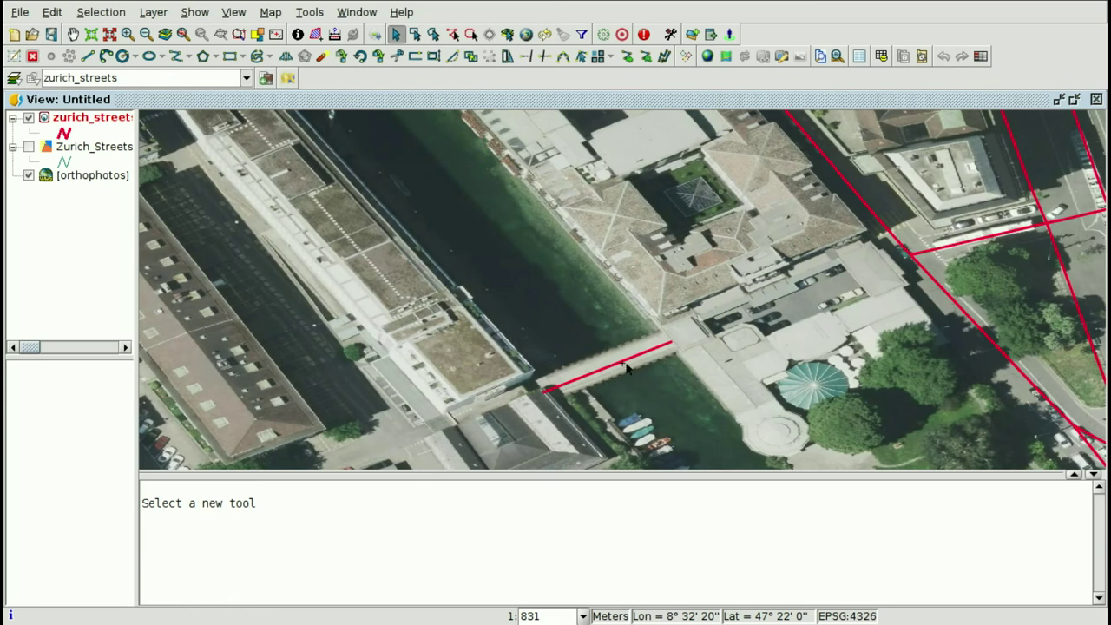
left_click(617, 365)
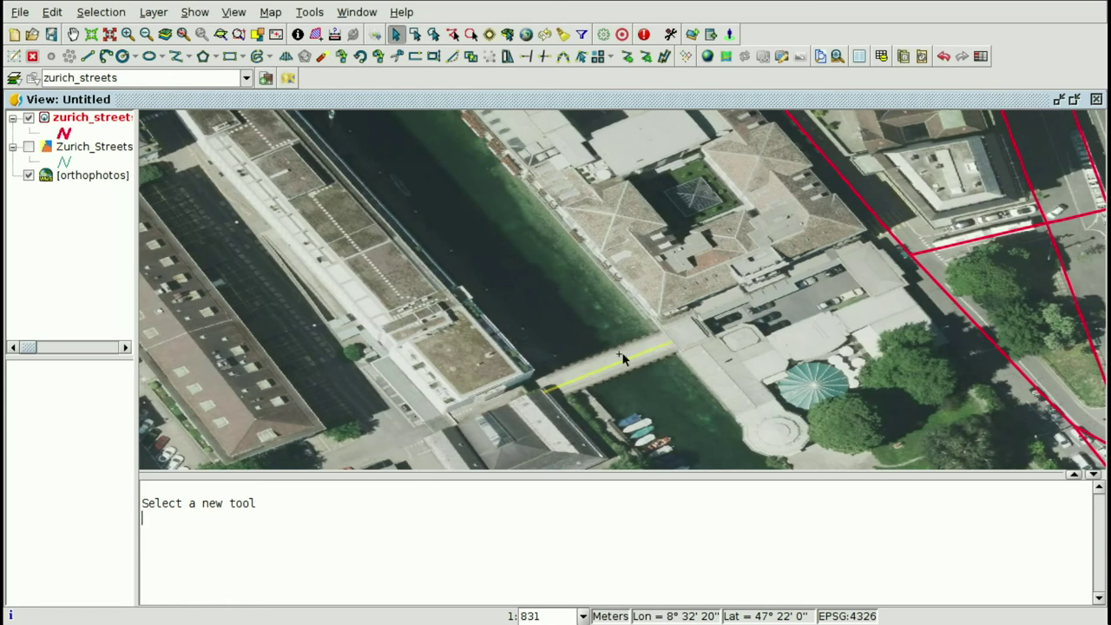
left_click(378, 56)
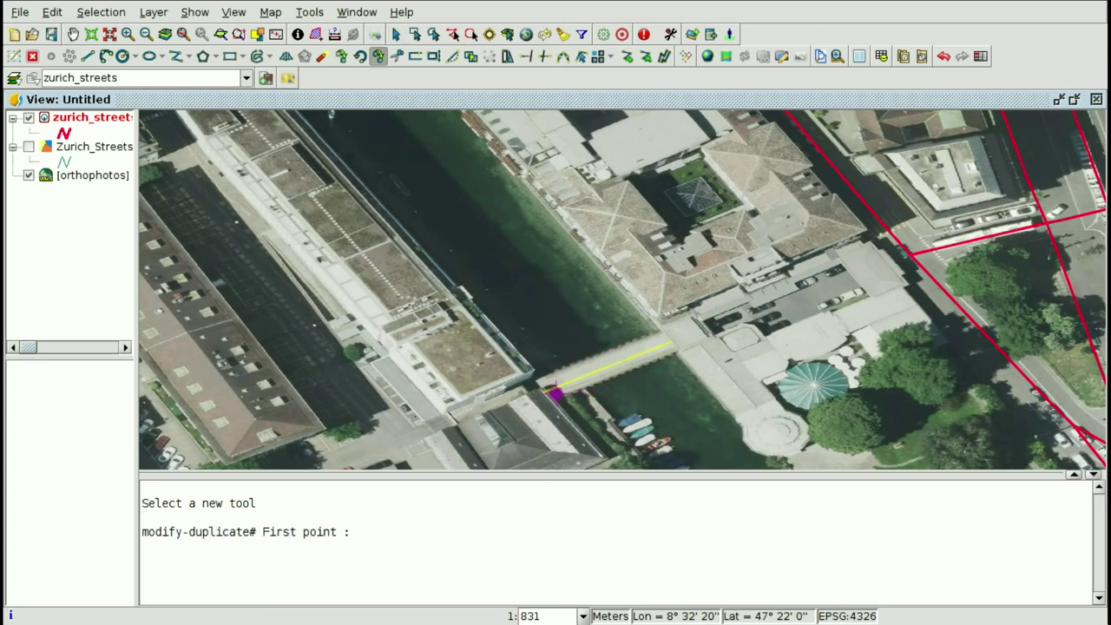
left_click(634, 398)
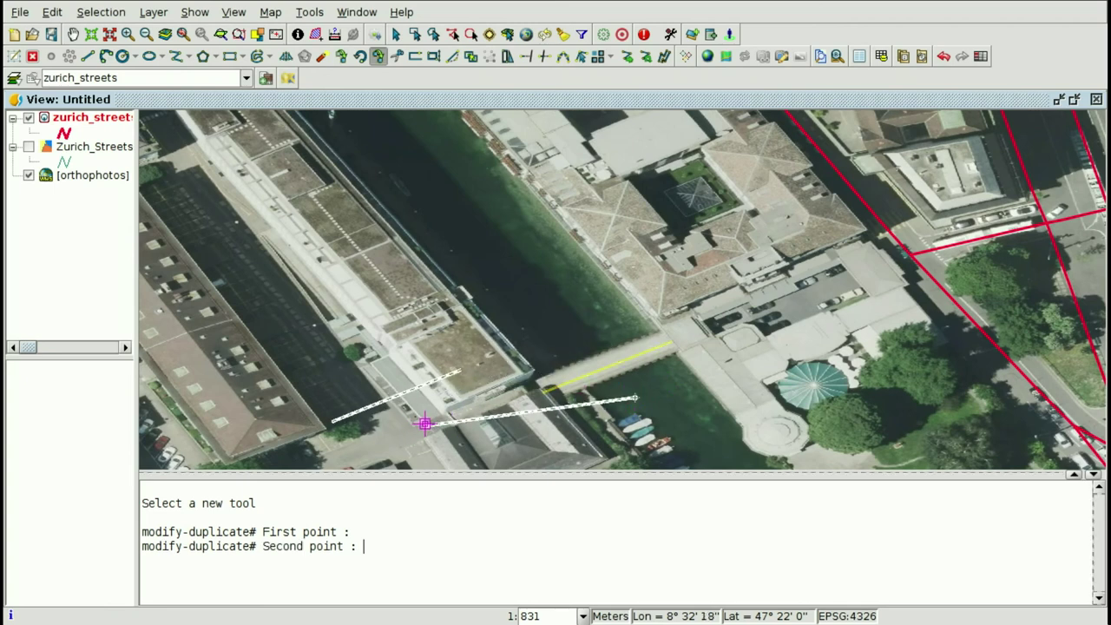
left_click(481, 441)
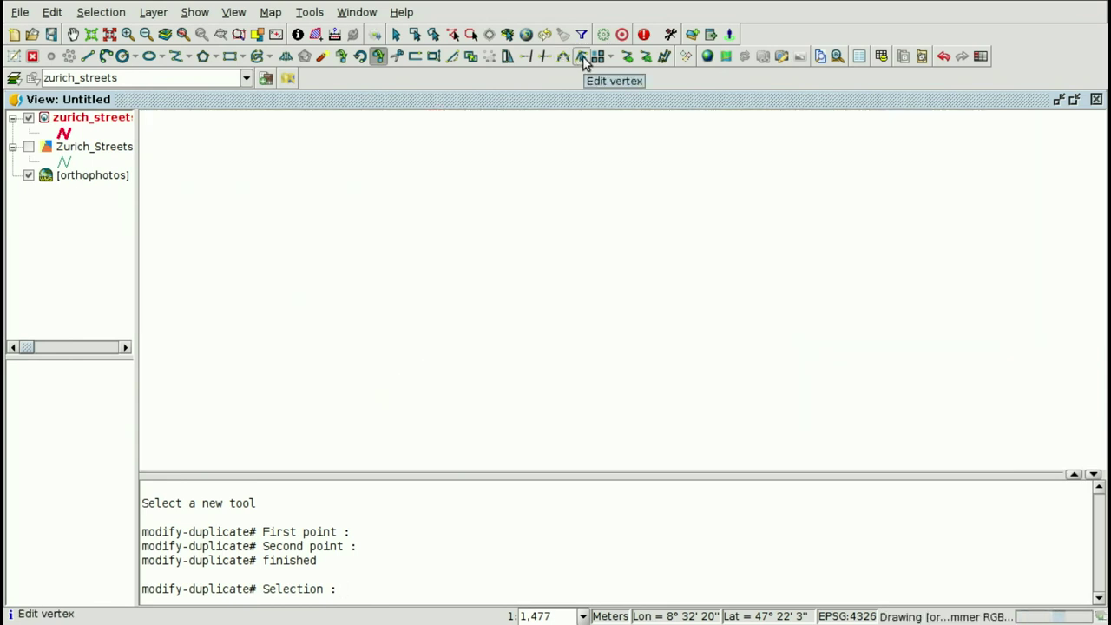
Move the duplicated segment's eastern vertex to the street at the northwest end of the long canalside building.
left_click(584, 60)
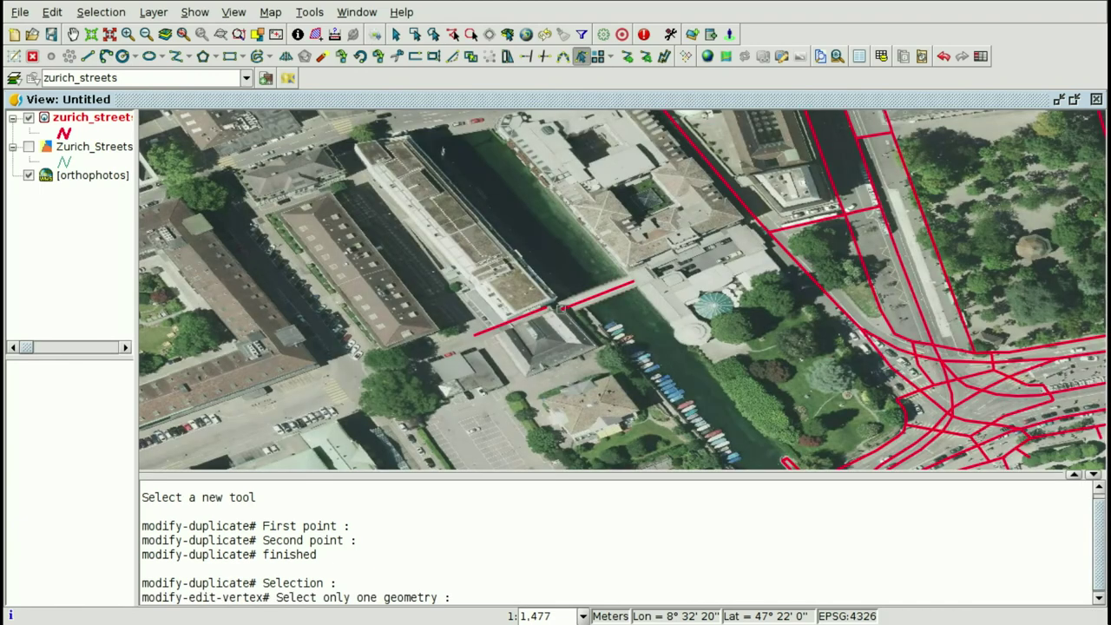
left_click(528, 328)
left_click(582, 56)
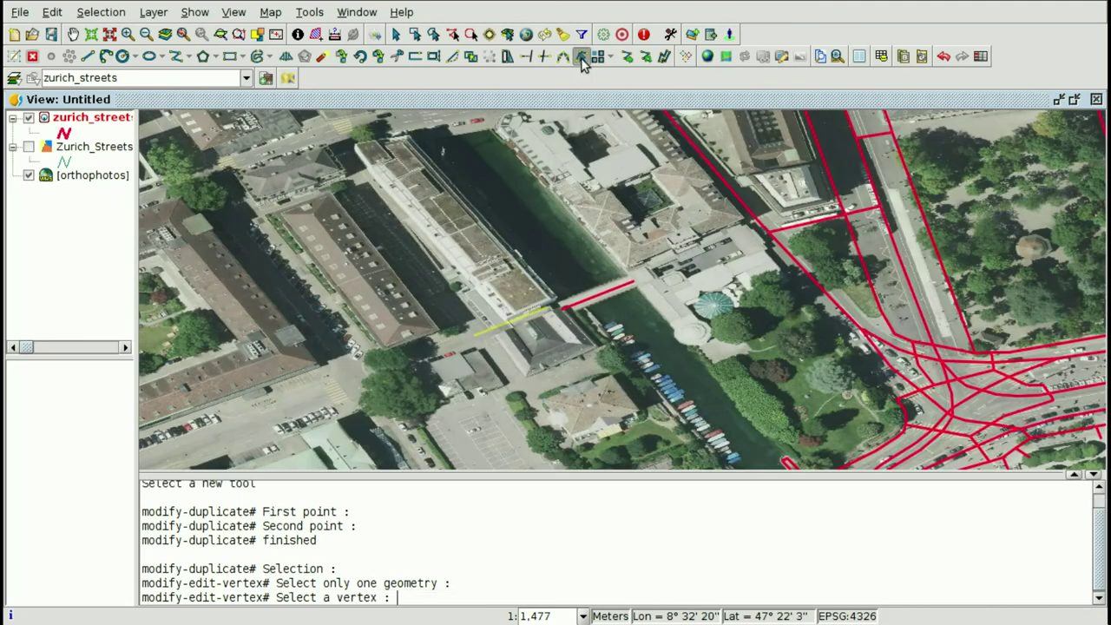
left_click(547, 306)
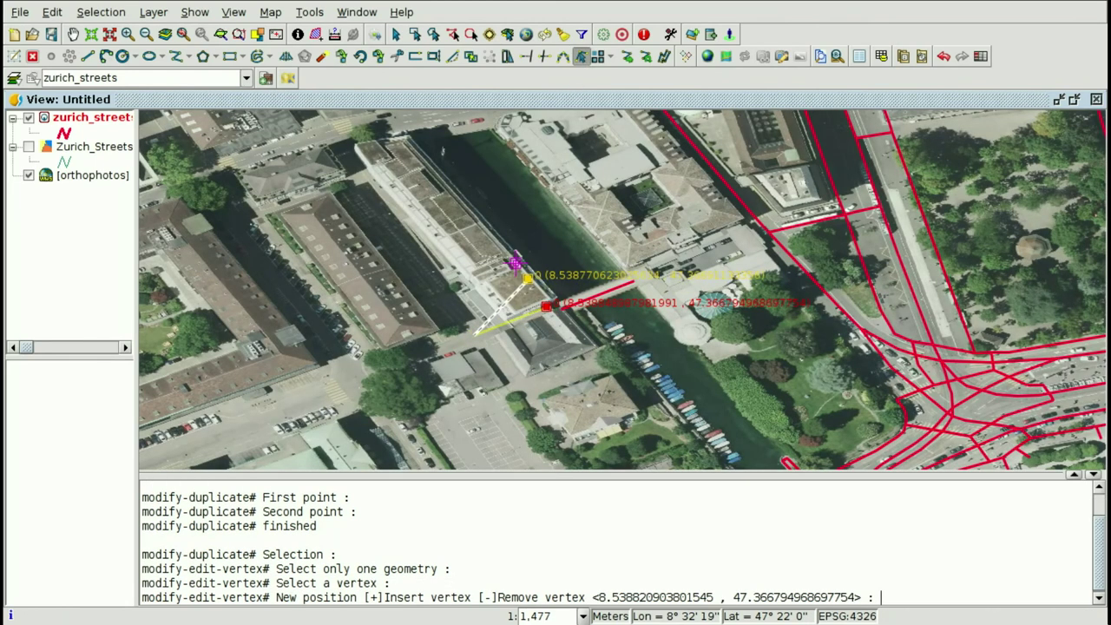
left_click(333, 132)
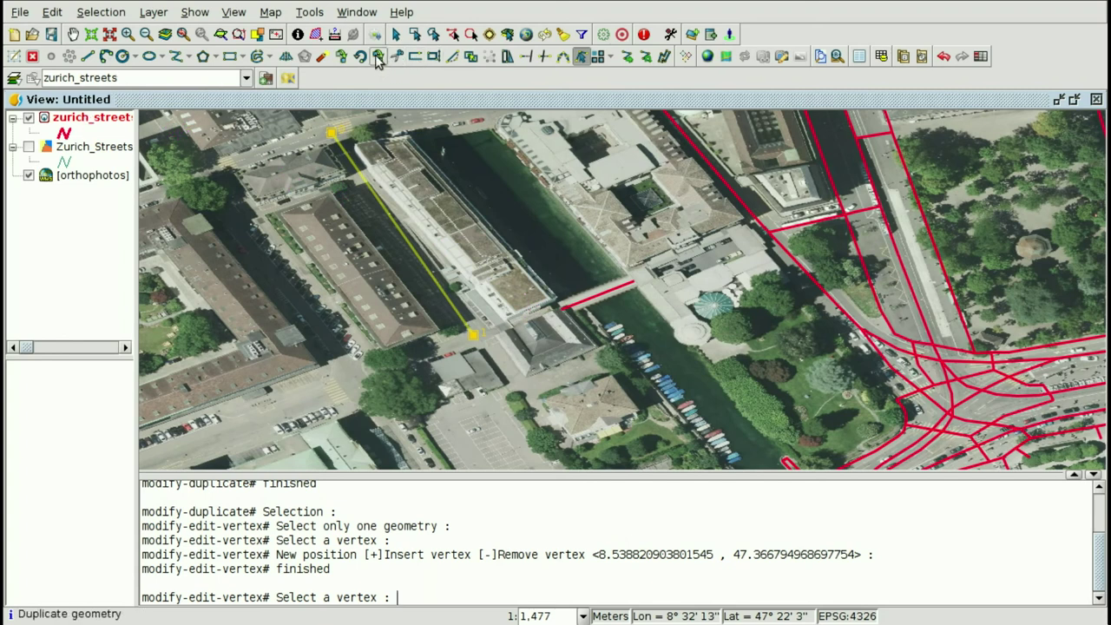
Duplicate the reshaped street line parallel to itself, over the long building to its southwest.
left_click(380, 59)
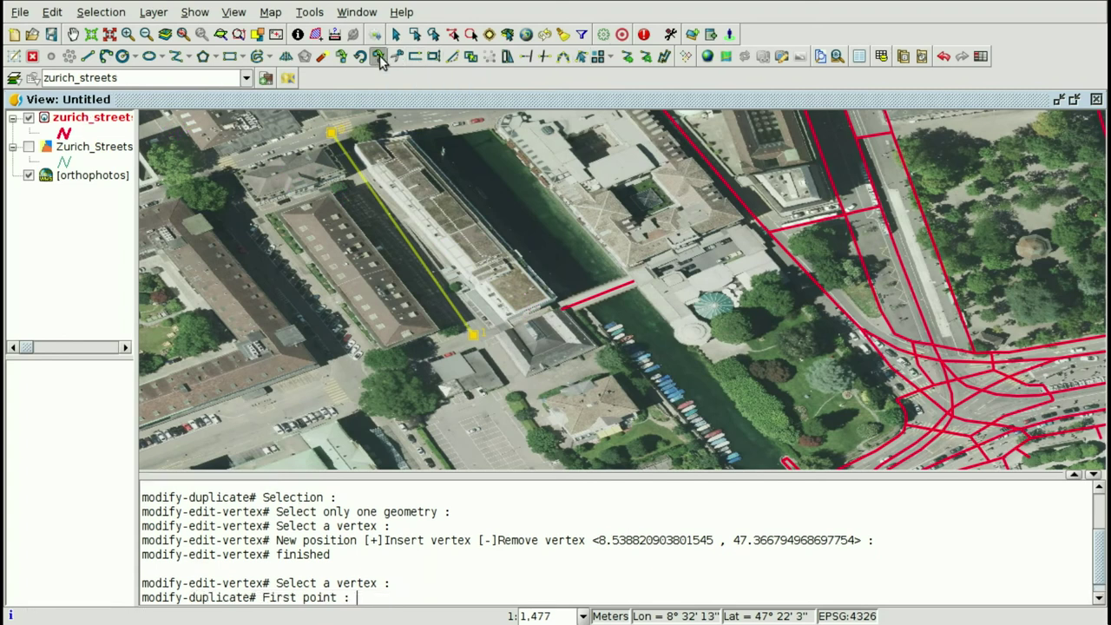
left_click(476, 260)
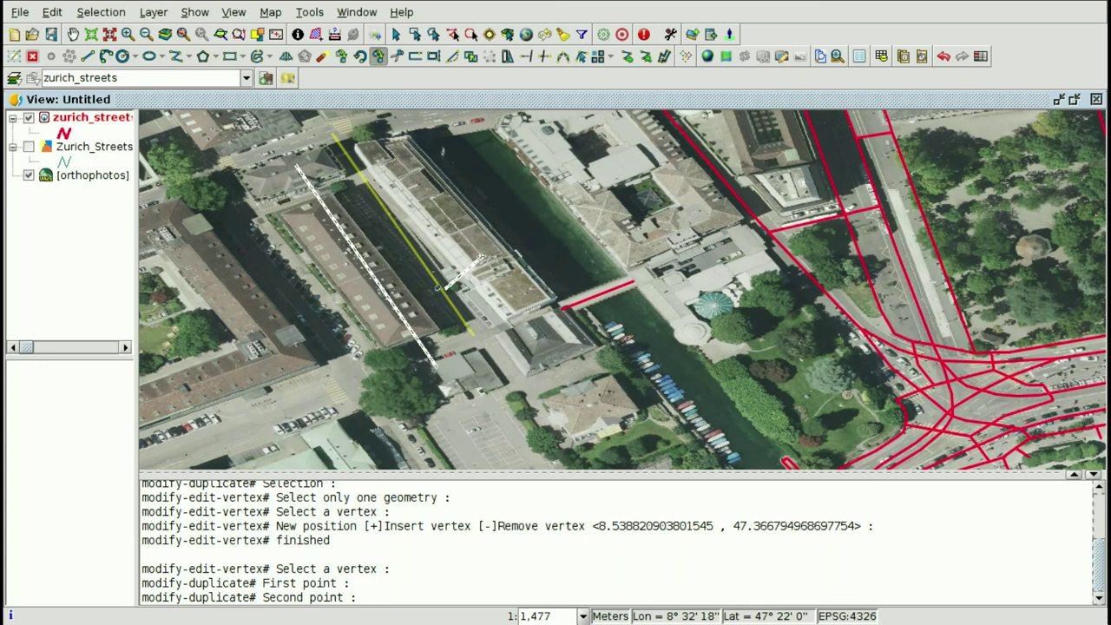
left_click(439, 288)
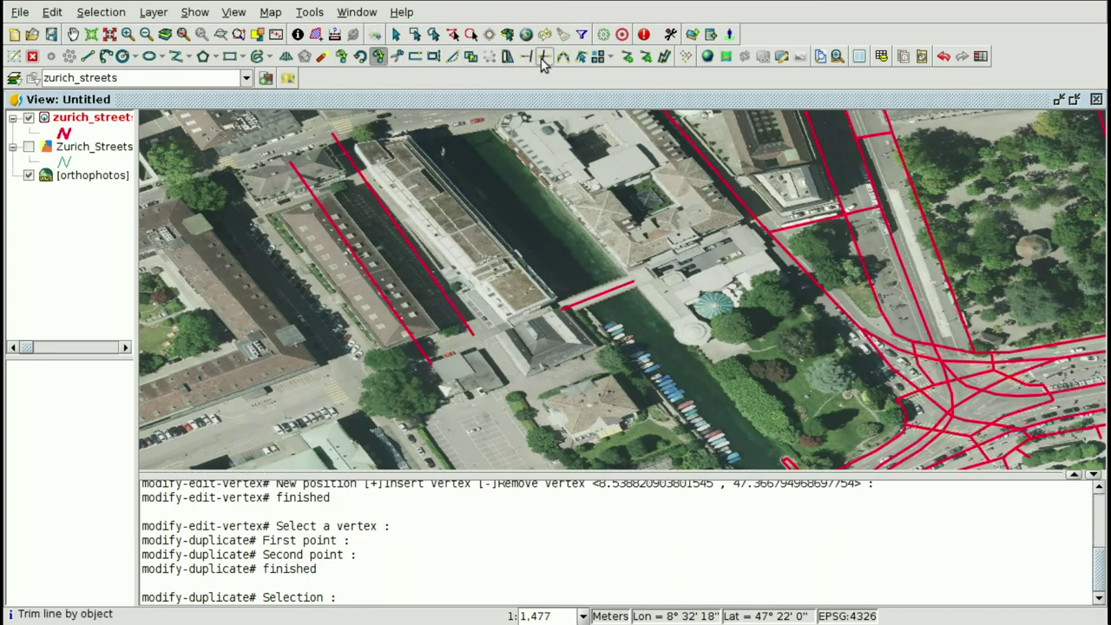
Edit the parallel copy's vertices so it follows the street to the southwest and its eastern end meets the neighbouring line's southern end.
left_click(321, 206)
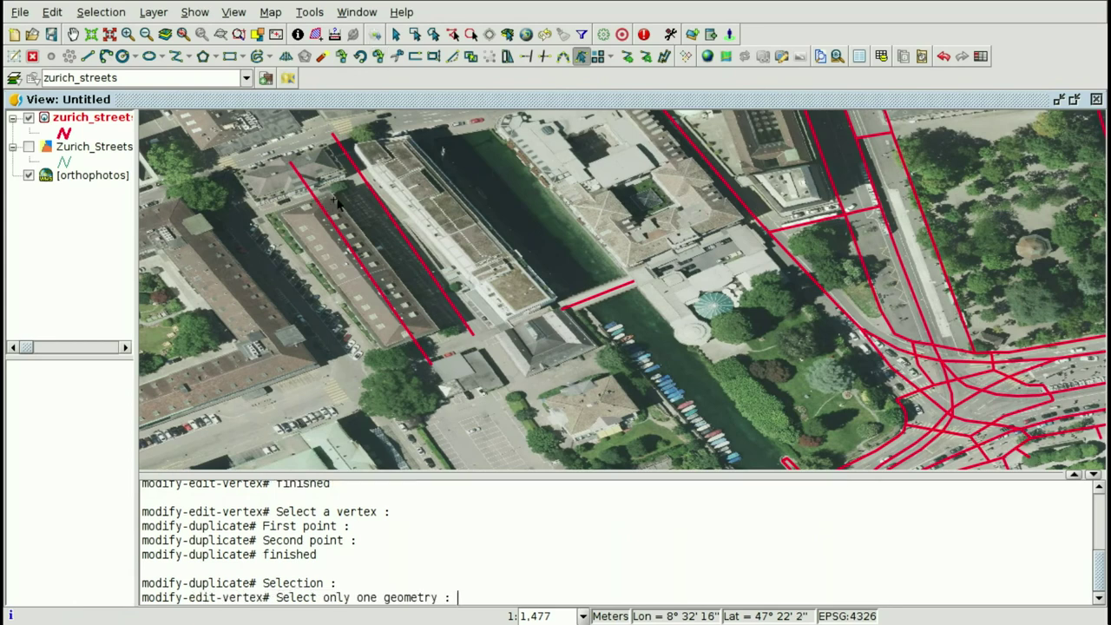
left_click(341, 200)
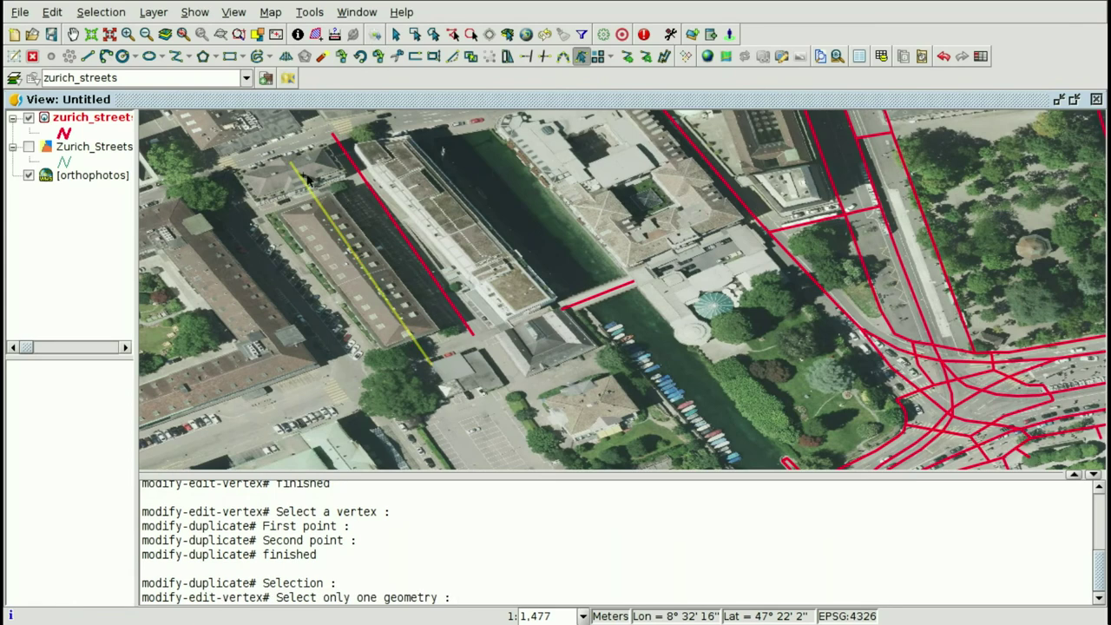
left_click(582, 55)
left_click(289, 160)
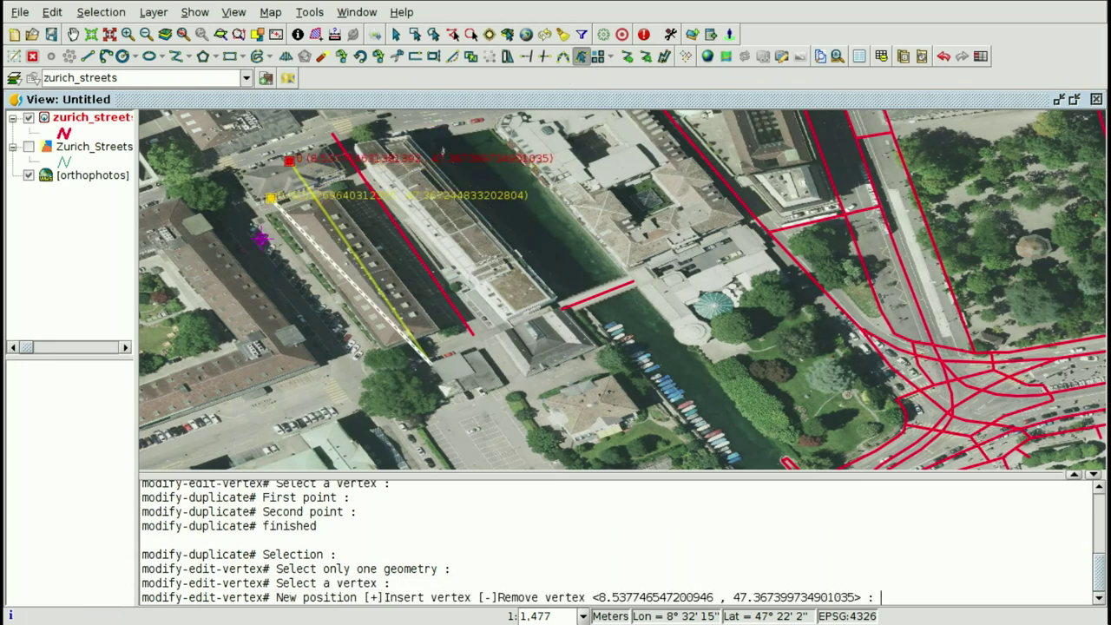
left_click(189, 448)
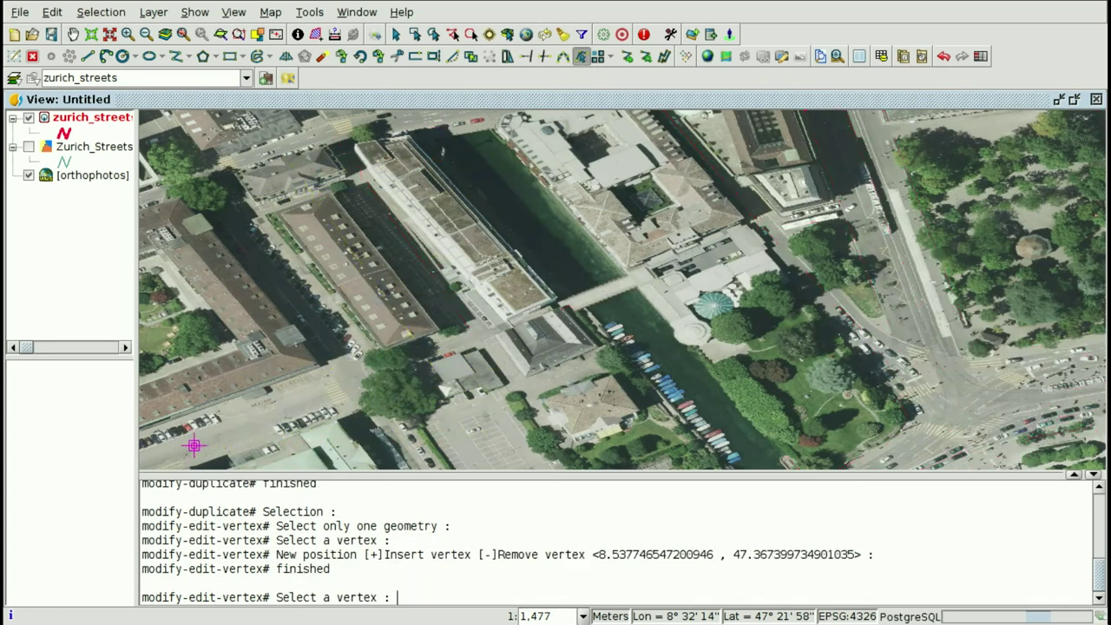
left_click(430, 364)
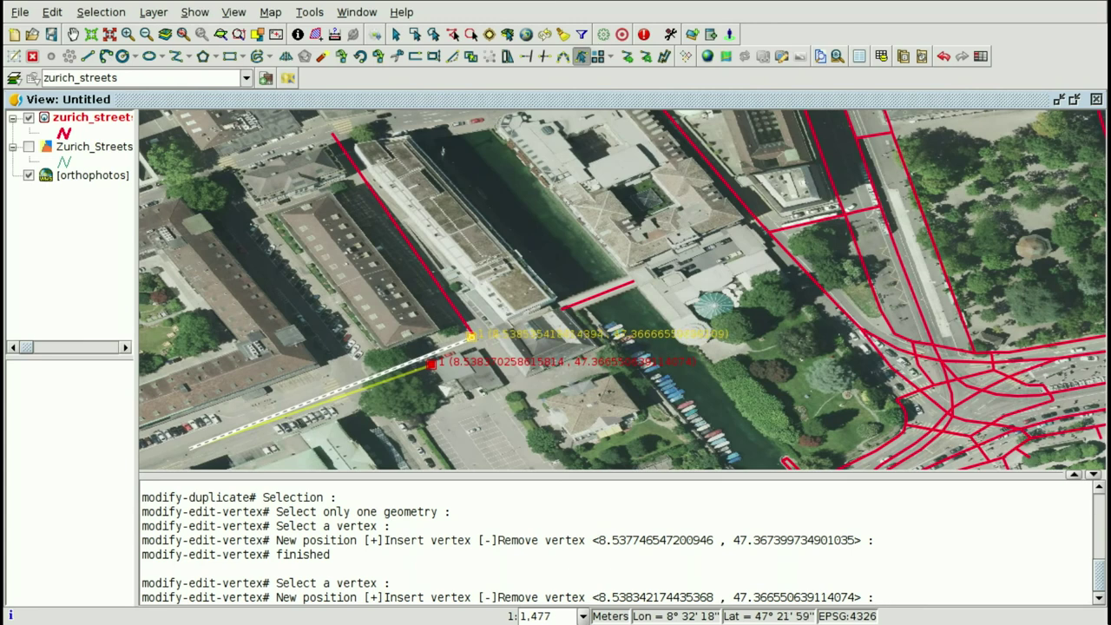
left_click(470, 335)
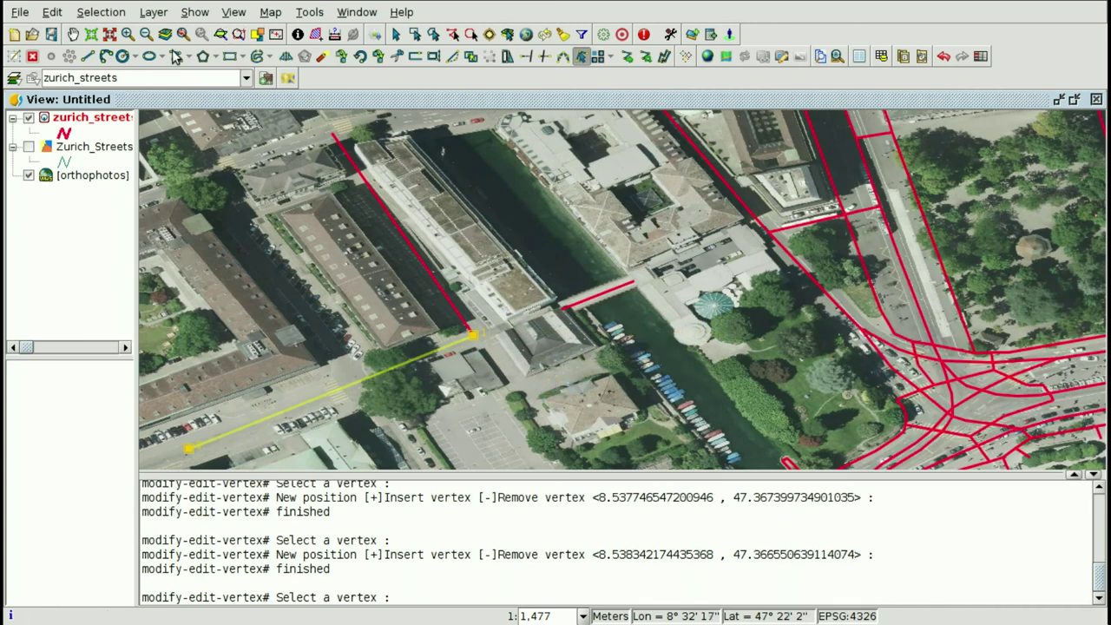
Finish editing the zurich_streets layer and save the digitized streets to the database.
right_click(105, 117)
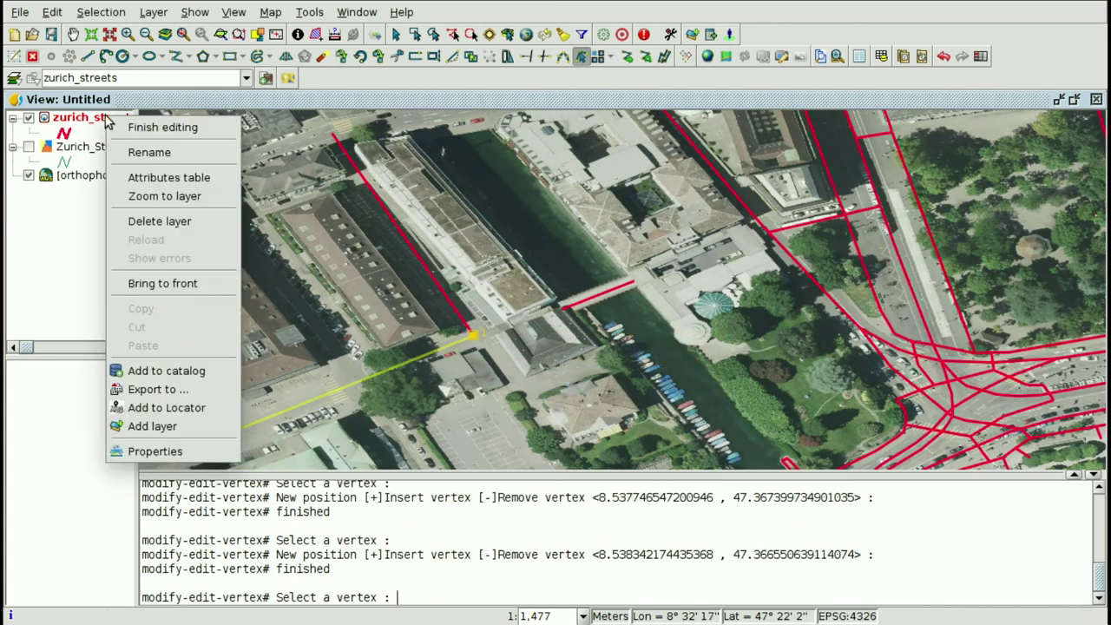
left_click(168, 130)
left_click(514, 408)
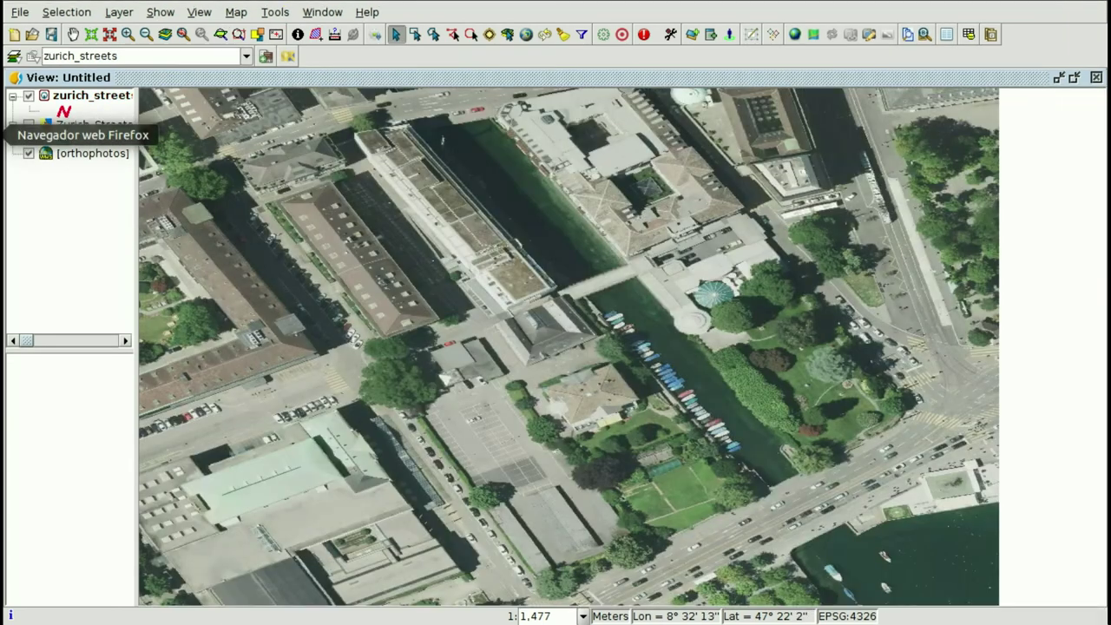
Switch to the gvSIG Online project in Firefox, reload it, display the Municipality GIS group and examine the new streets west of the canal.
left_click(3, 135)
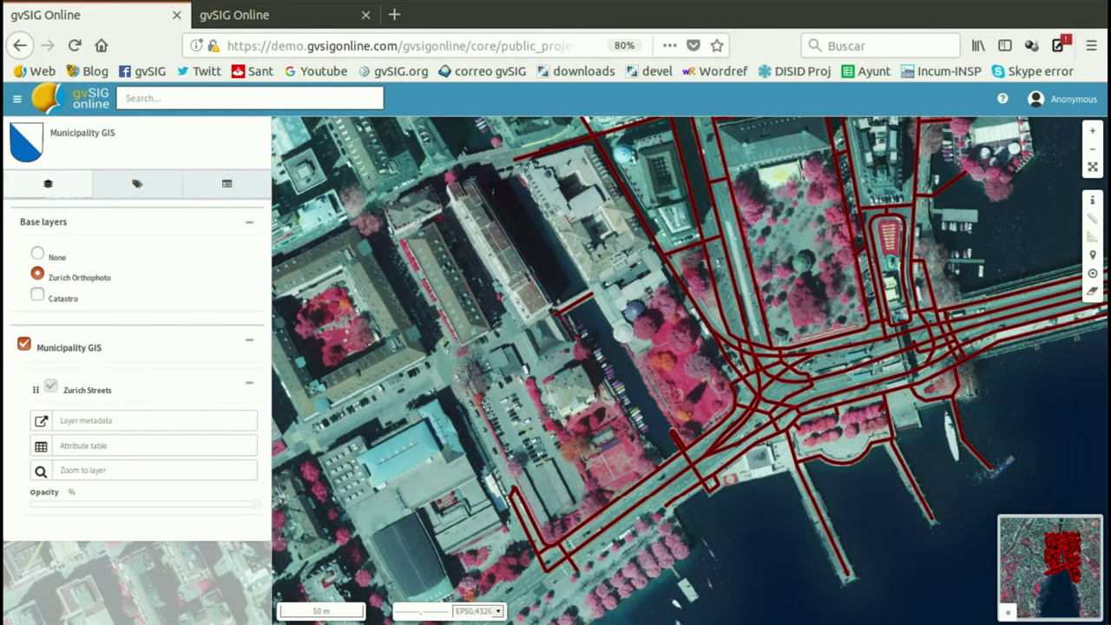
key("F5")
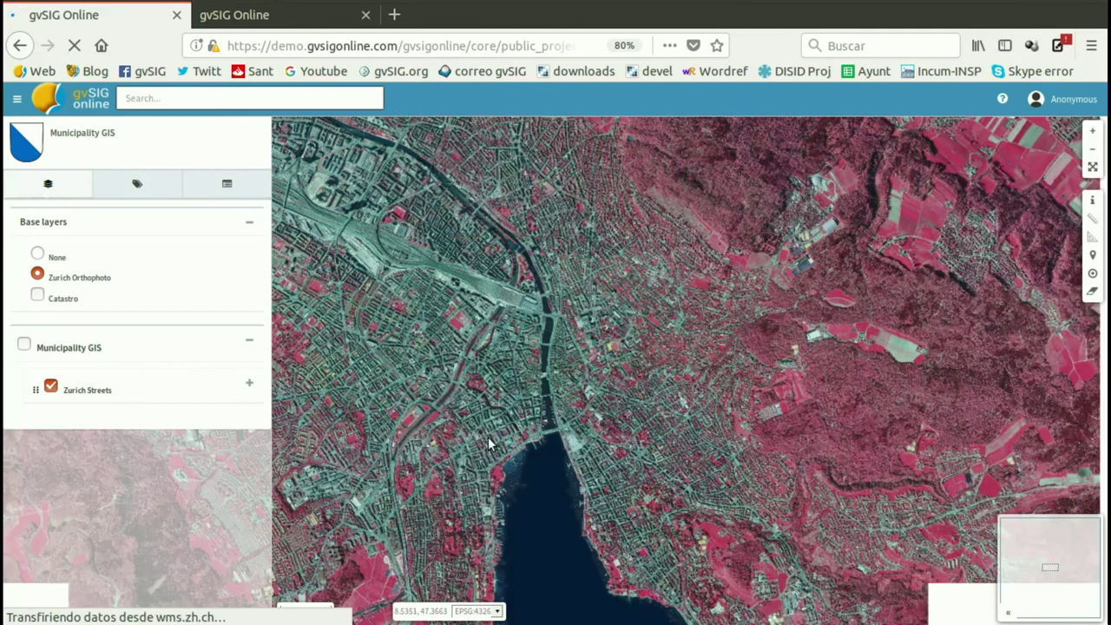
left_click(26, 348)
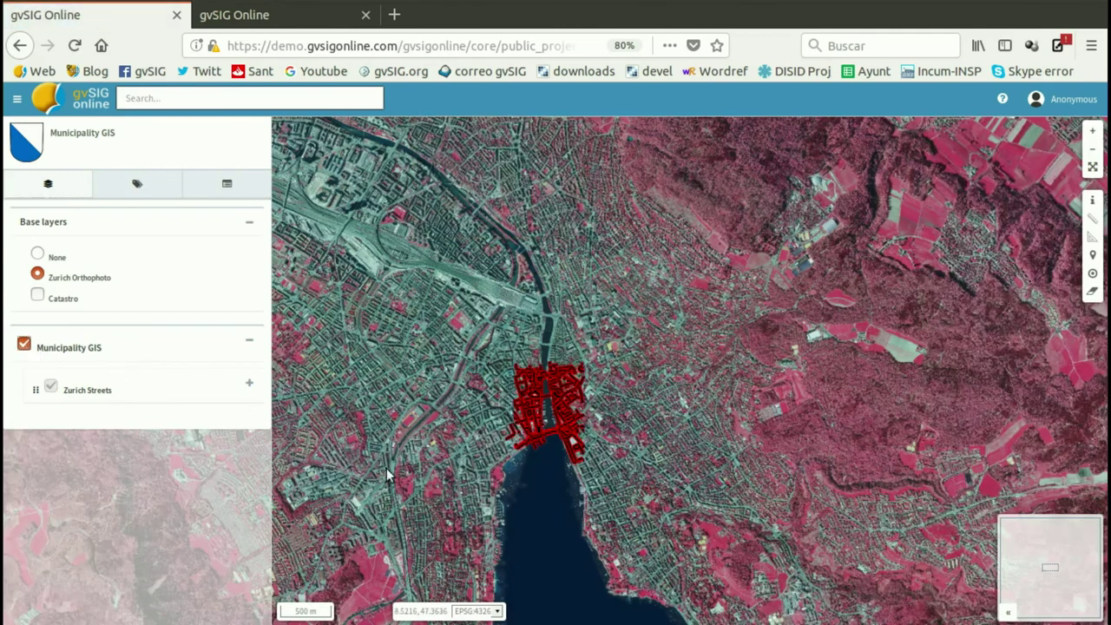
scroll(642, 399, "up", 3)
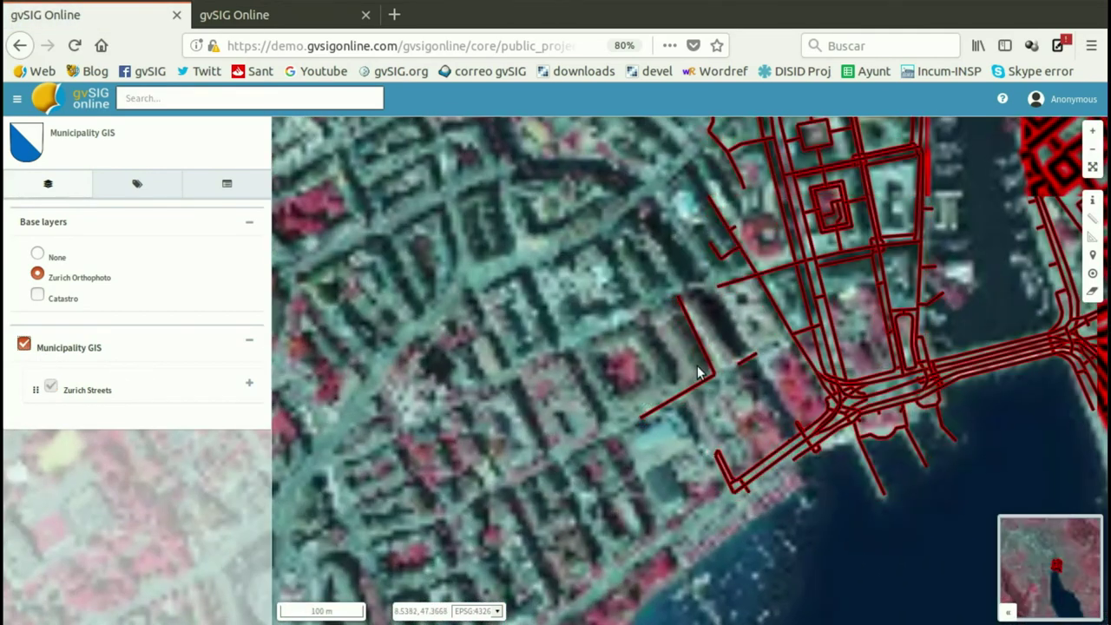
scroll(698, 364, "up", 1)
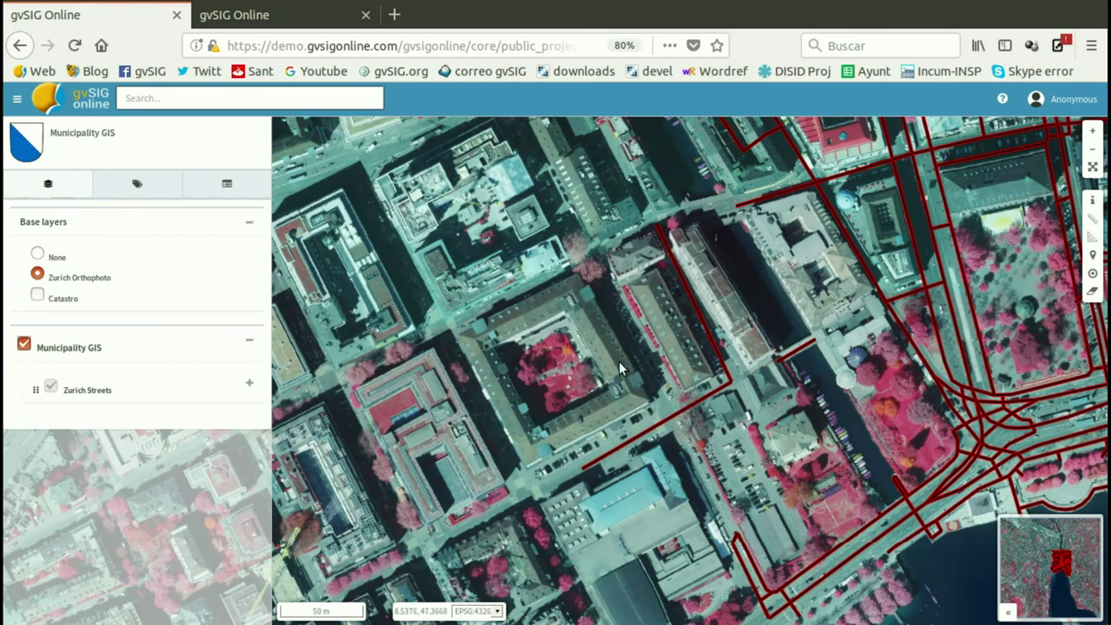
scroll(604, 358, "down", 1)
left_click_drag(798, 306, 605, 367)
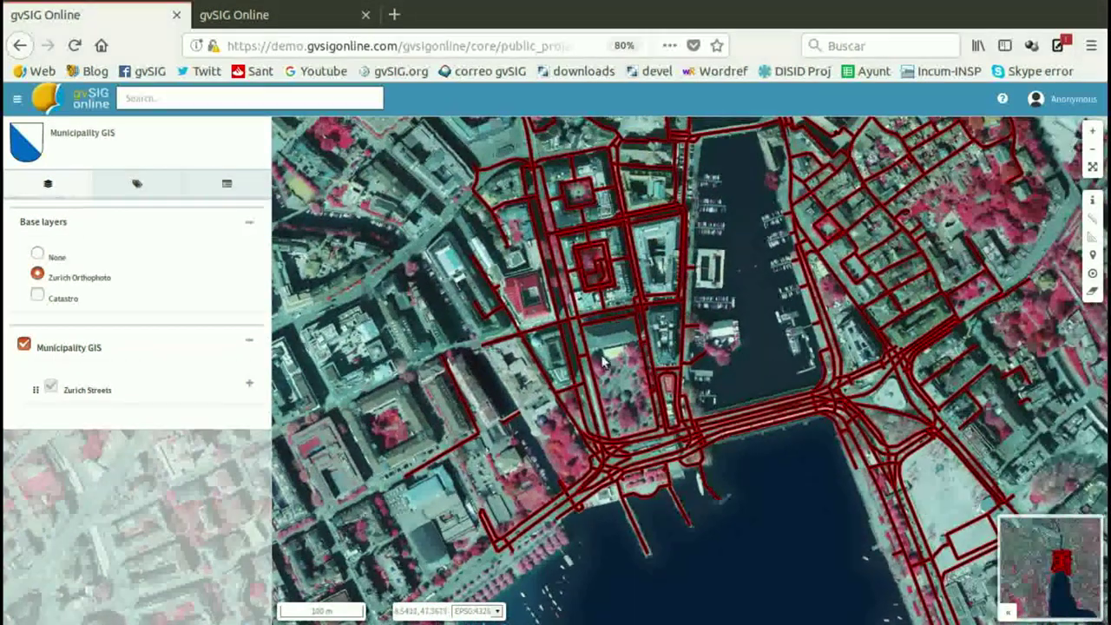
Open the site sigpobla.gvsigonline.com in a new browser tab.
left_click_drag(243, 19, 390, 14)
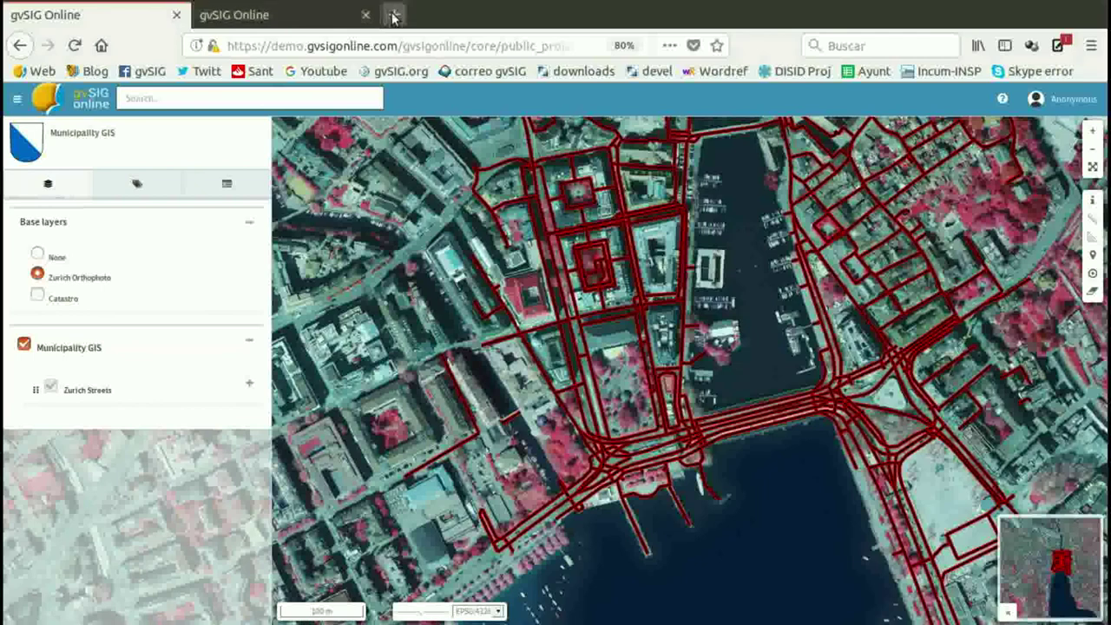
left_click(586, 17)
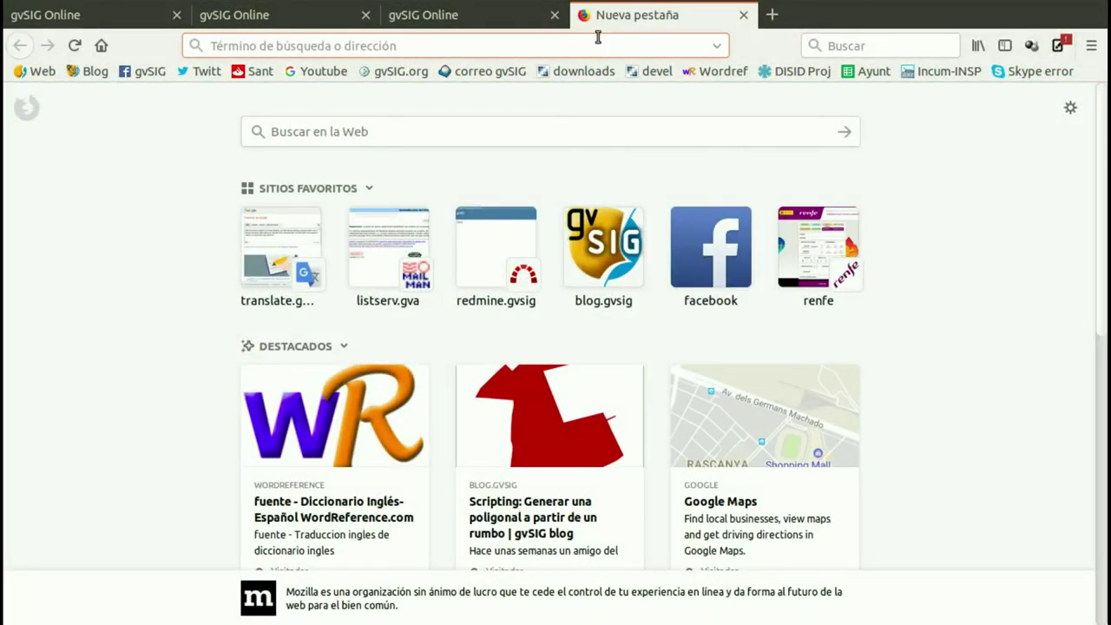
type("s")
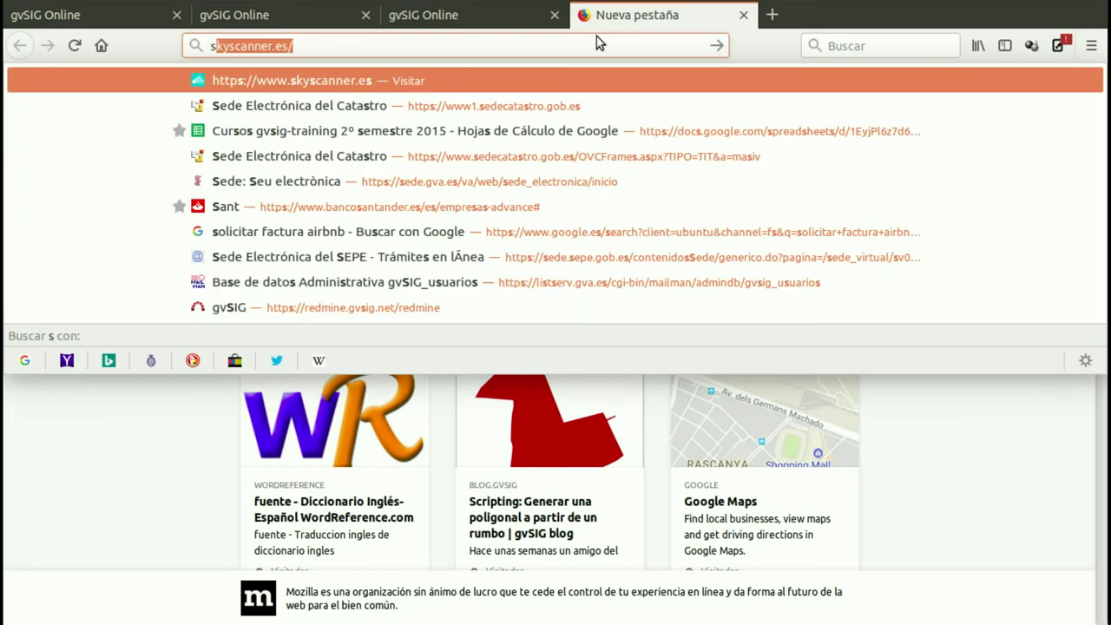
type("ig")
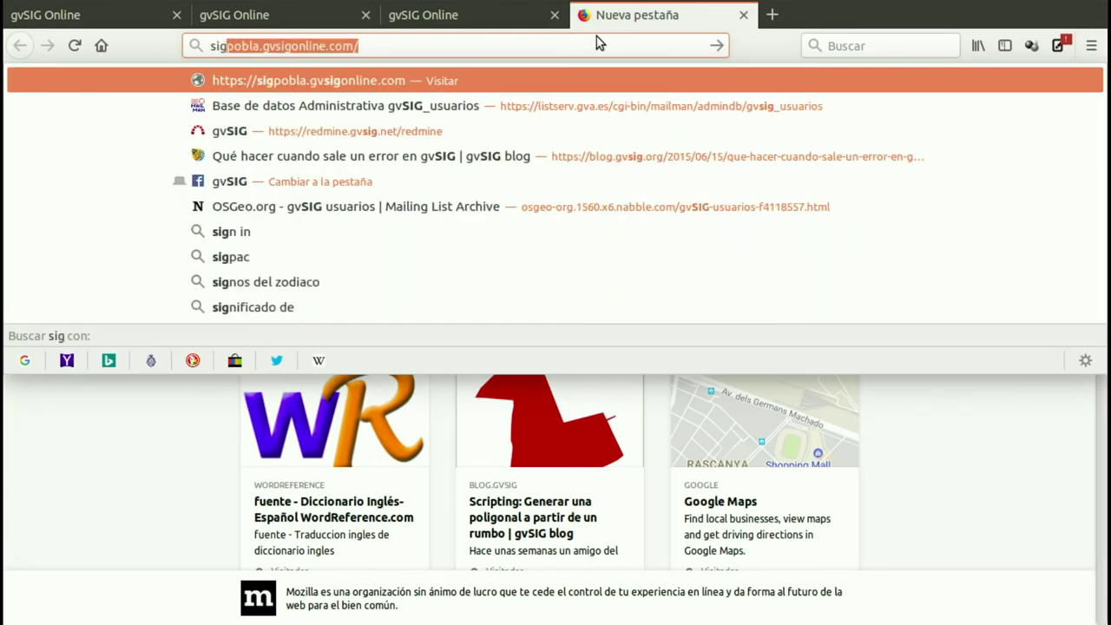
key("Return")
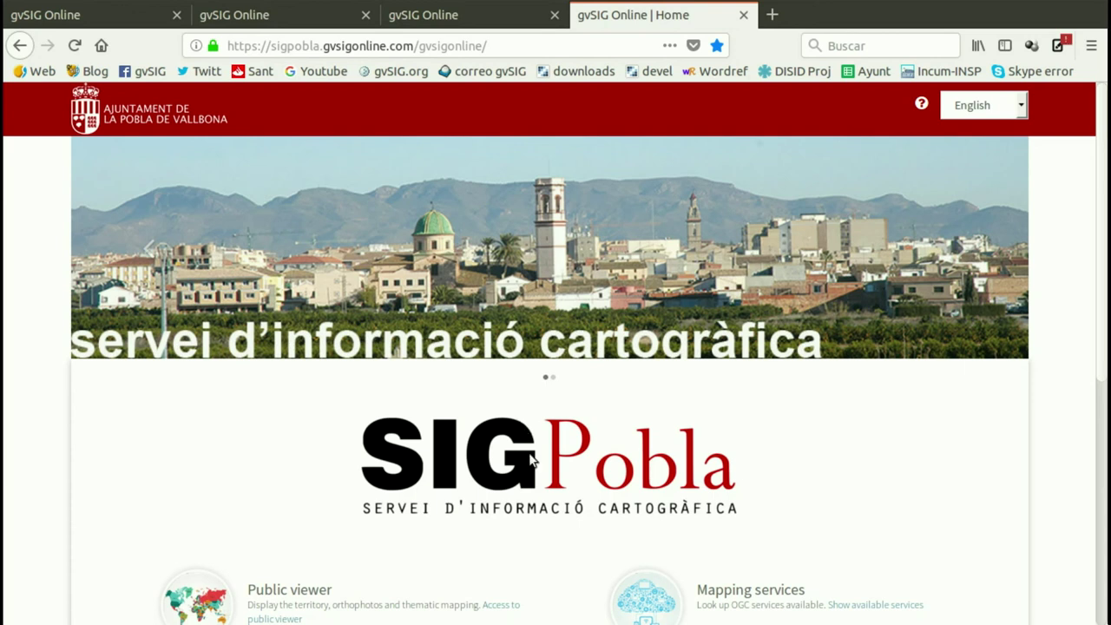
Open the public viewer's project list, browse it and load the Inventari Geogràfic Municipal project.
scroll(505, 410, "down", 3)
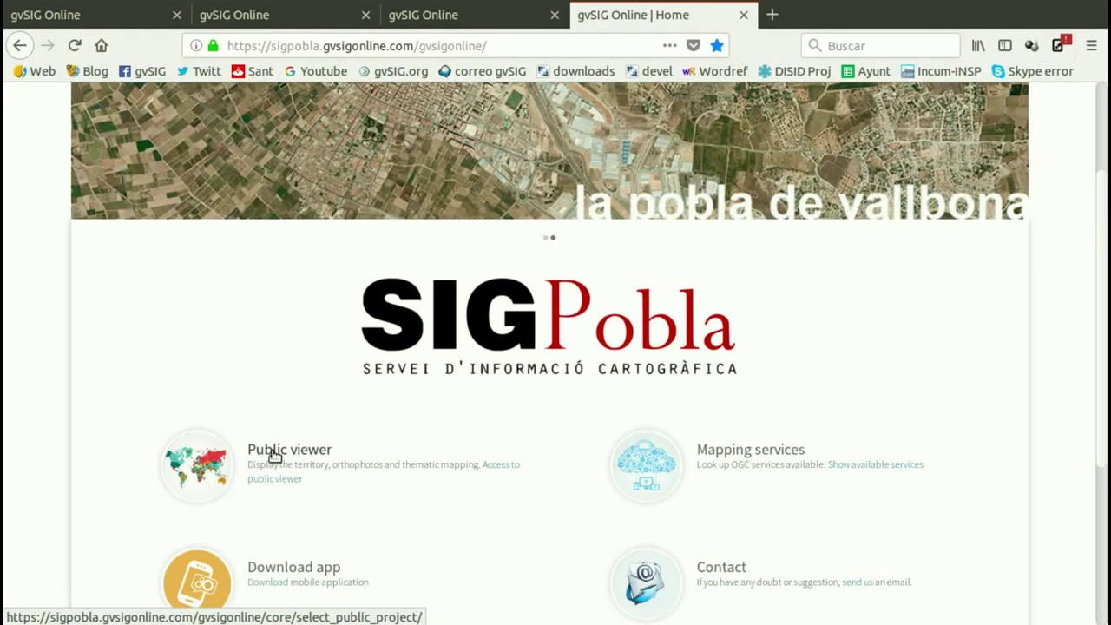
left_click(274, 456)
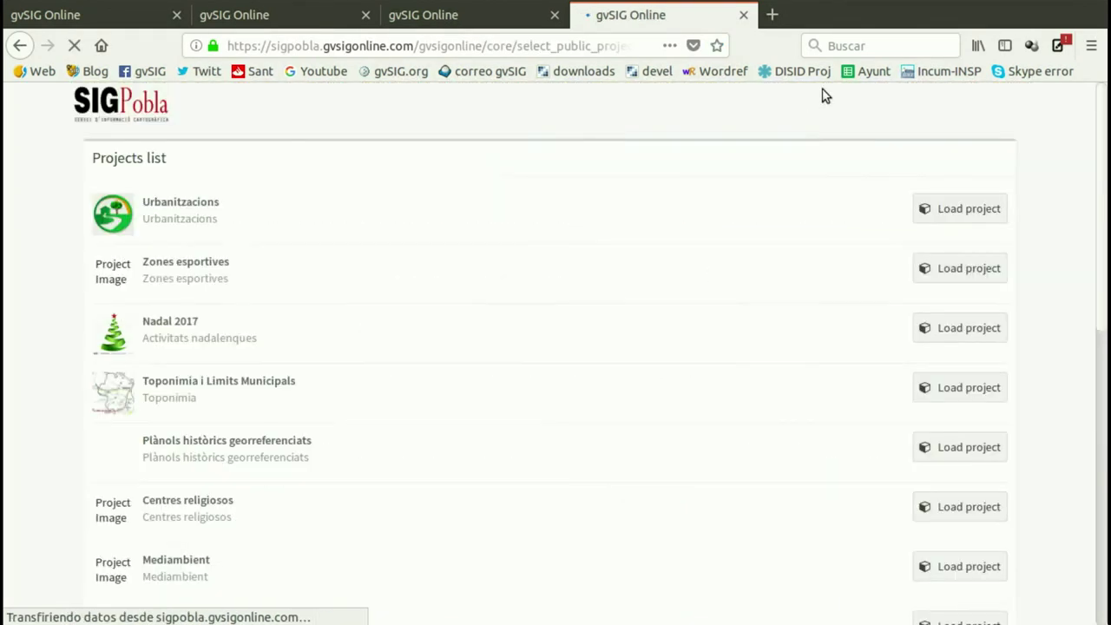
scroll(199, 266, "down", 5)
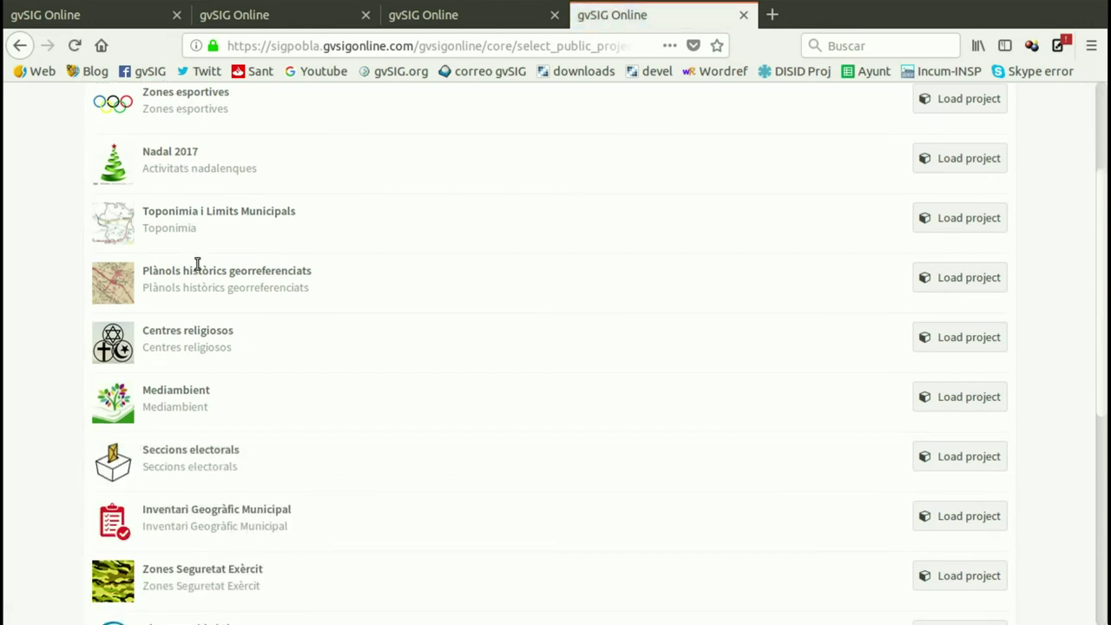
scroll(224, 288, "up", 2)
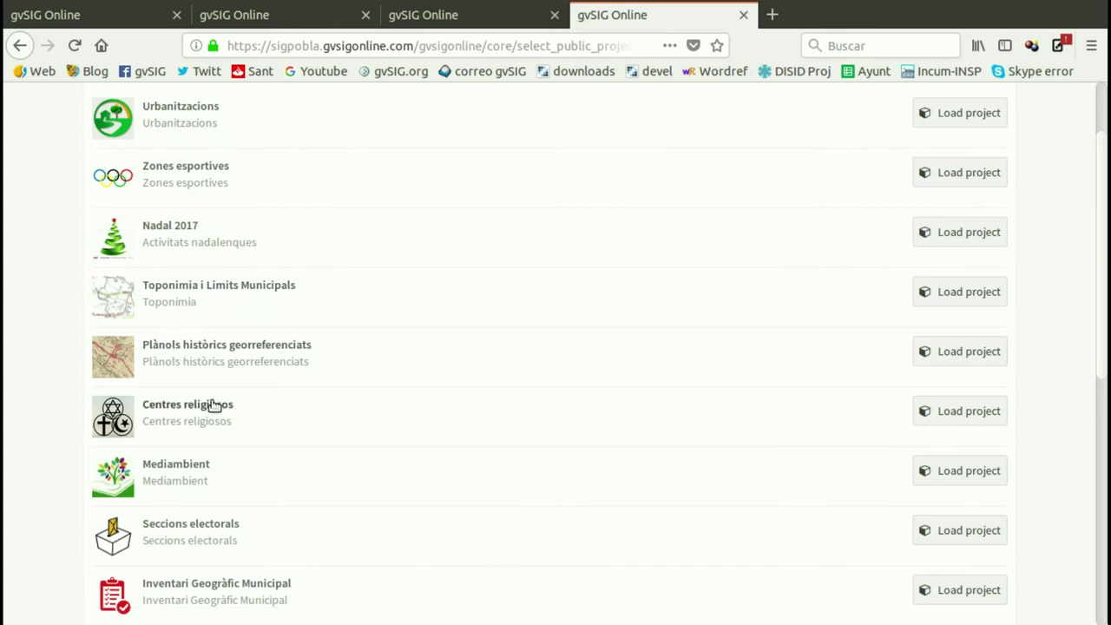
scroll(215, 405, "down", 2)
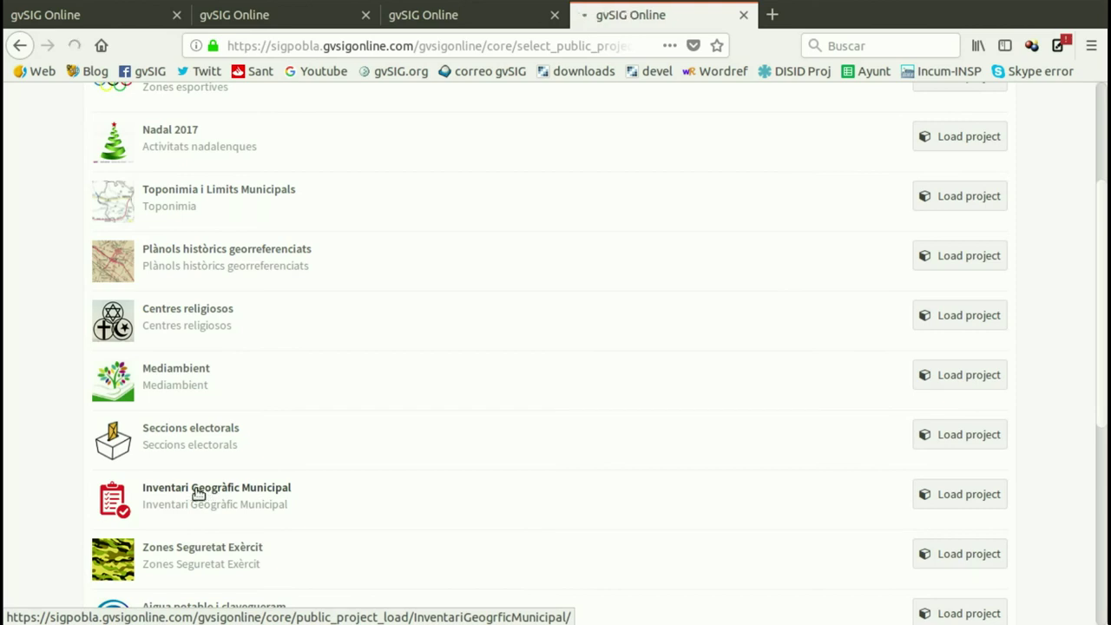
left_click(198, 492)
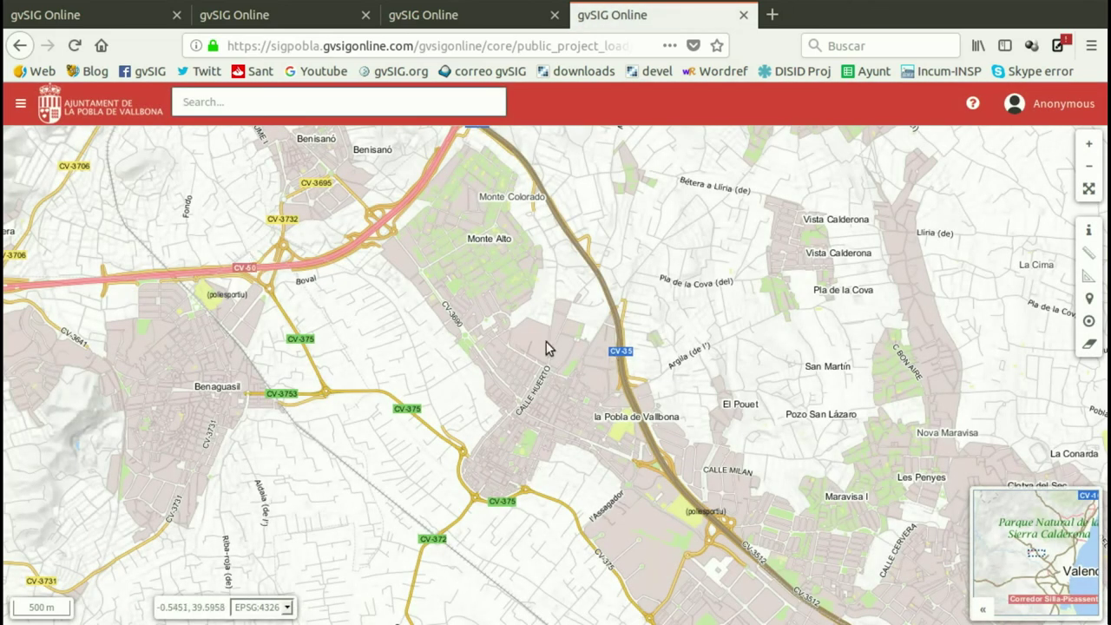
Show the project's layer list, expand the Inventari group and turn on the Jocs layer.
left_click(21, 106)
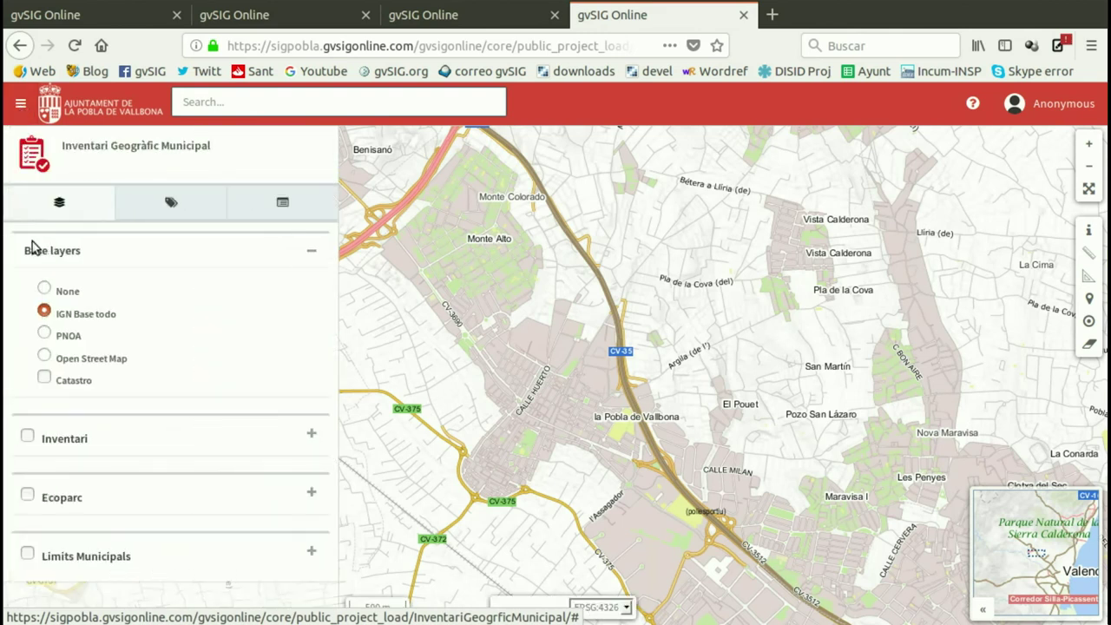
left_click(310, 437)
scroll(163, 481, "down", 3)
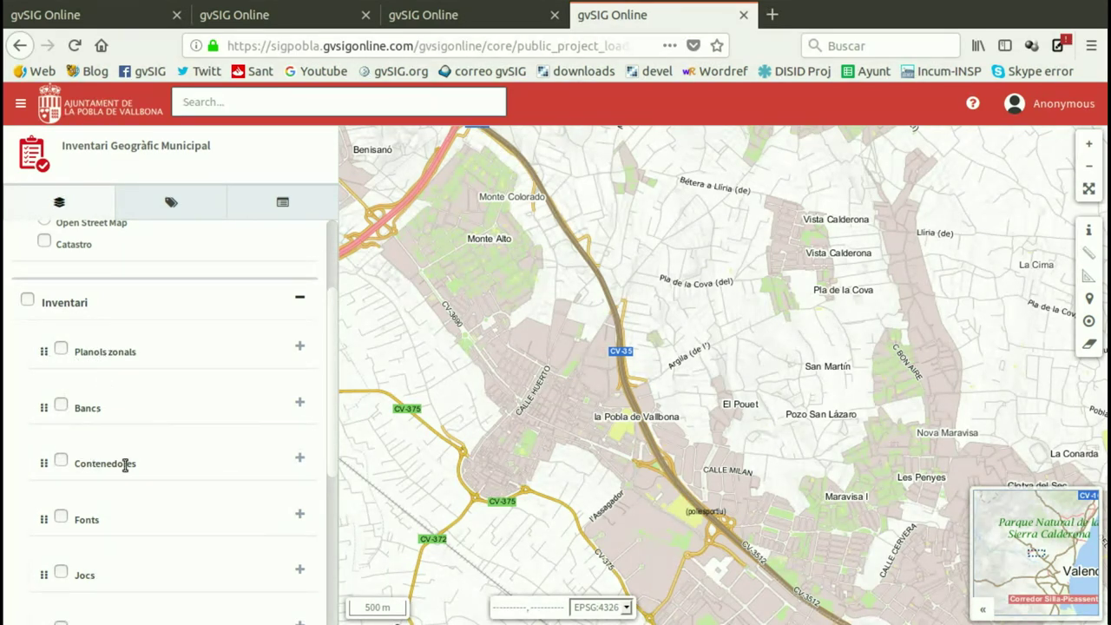
scroll(104, 478, "down", 2)
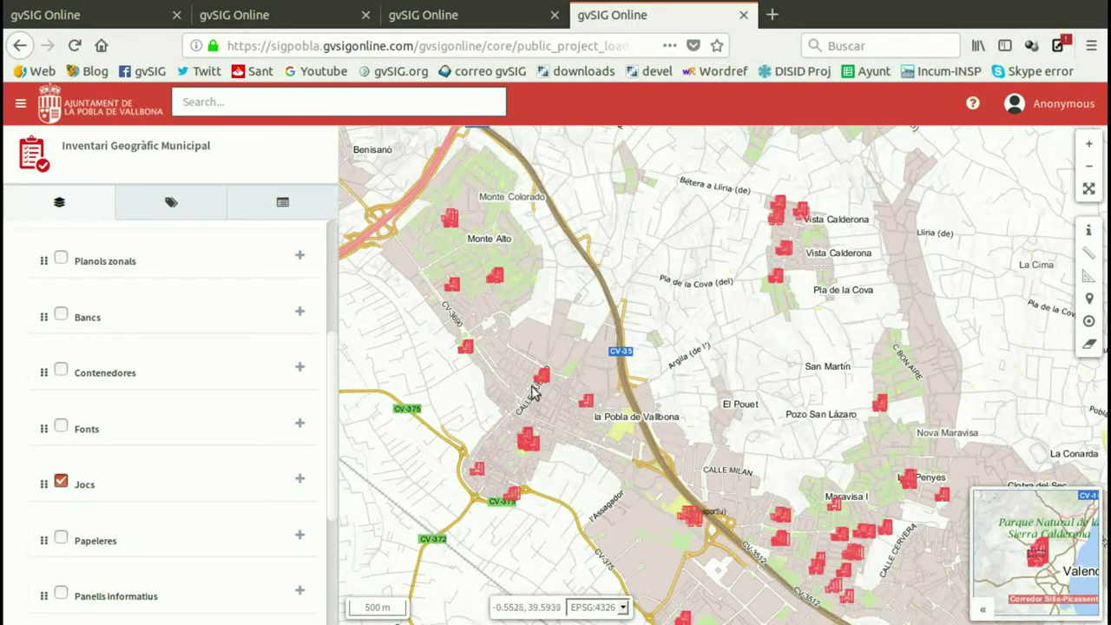
Query the southwesternmost Jocs point in the park beside Calle Huerto, view its feature info and multimedia resources, and close the result.
scroll(531, 386, "up", 1)
scroll(534, 384, "up", 4)
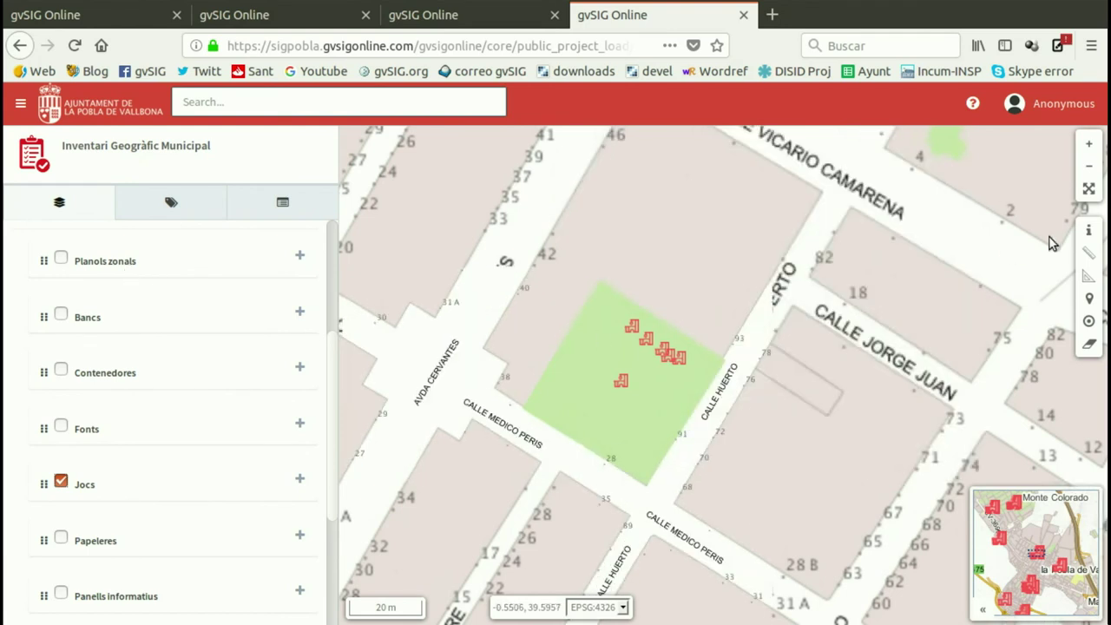
left_click(1088, 230)
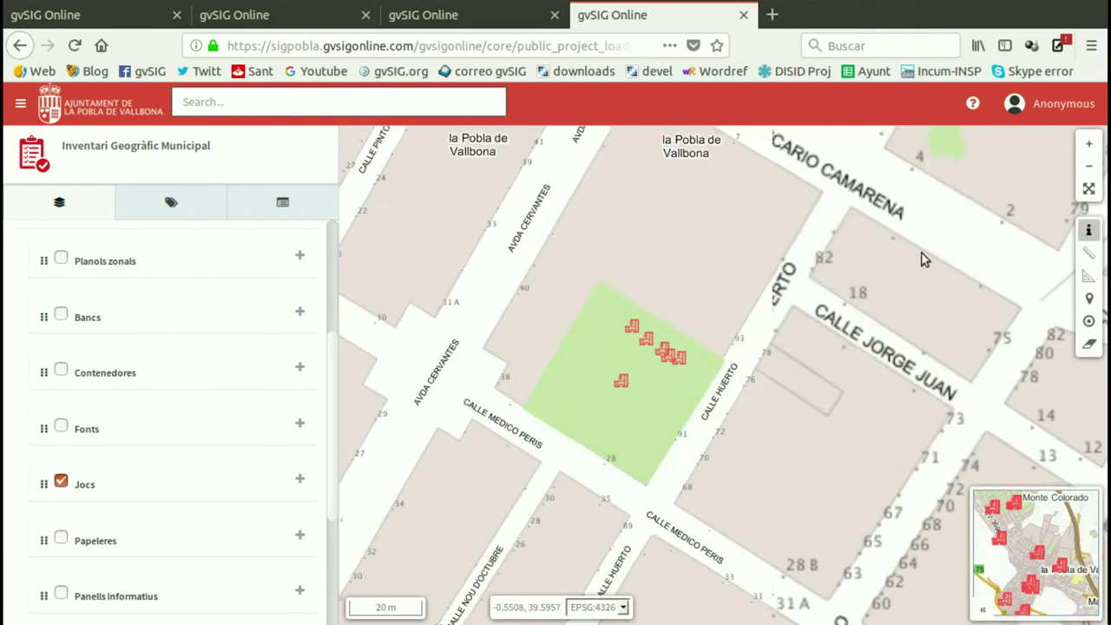
left_click(621, 385)
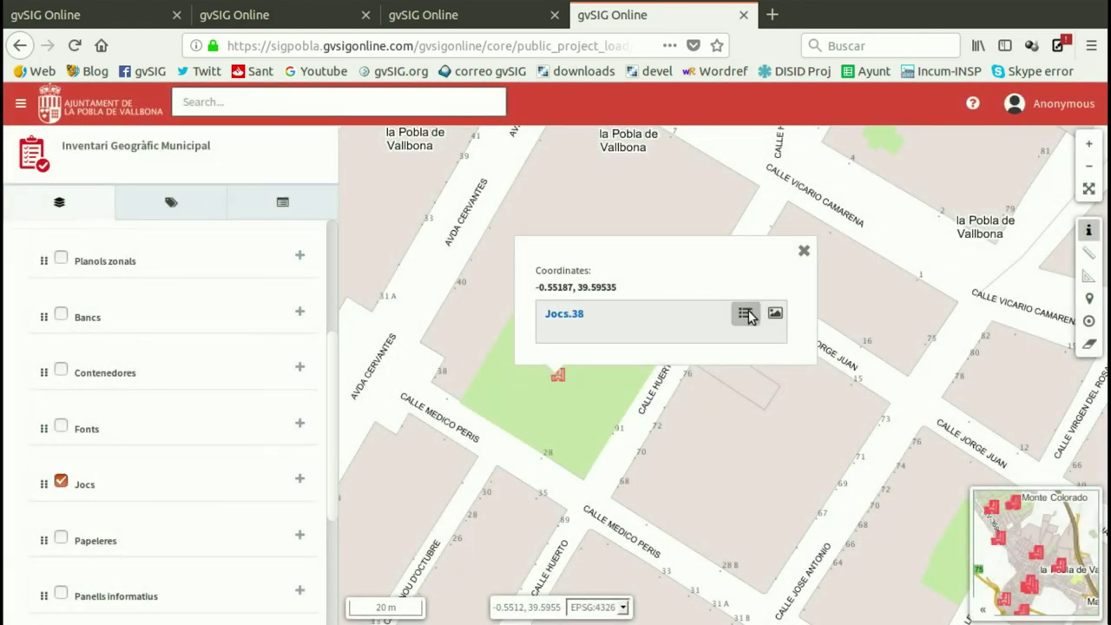
left_click(744, 313)
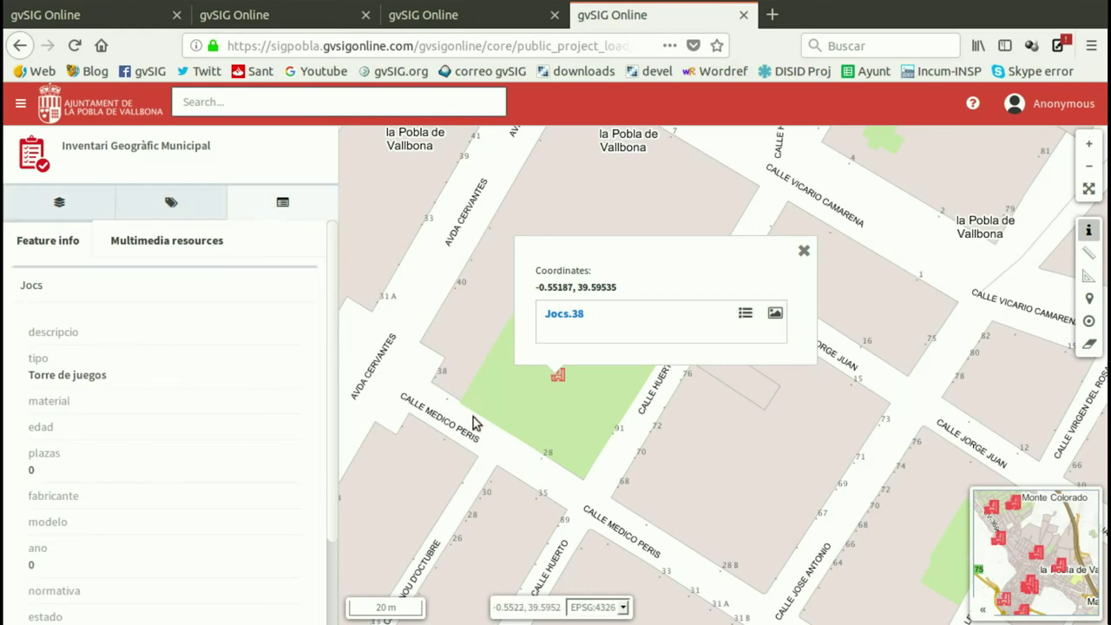
left_click(774, 313)
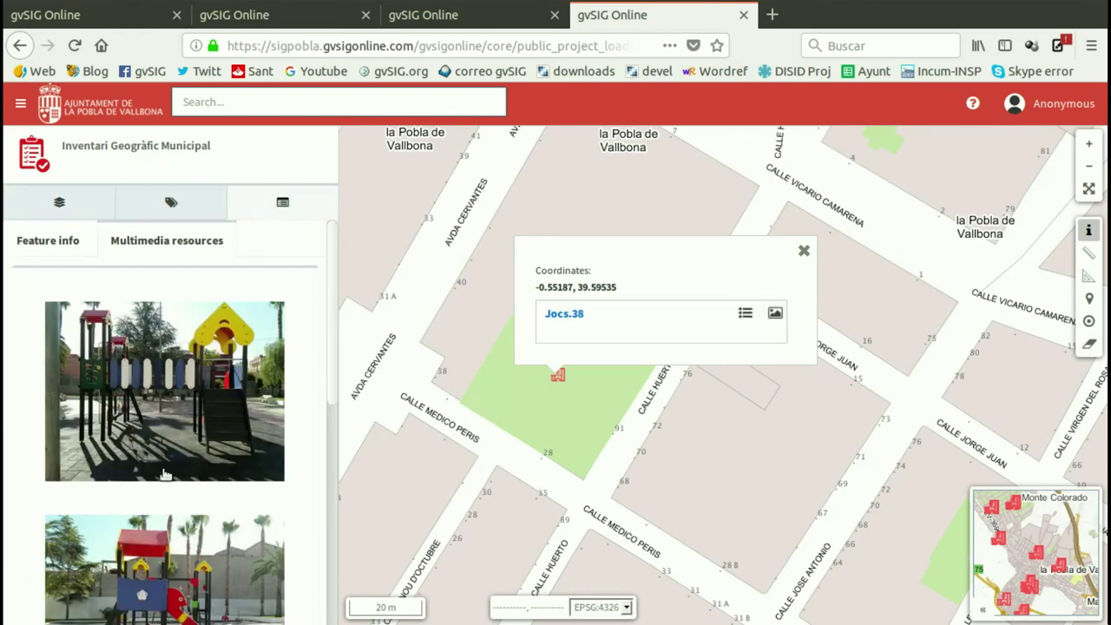
left_click(804, 252)
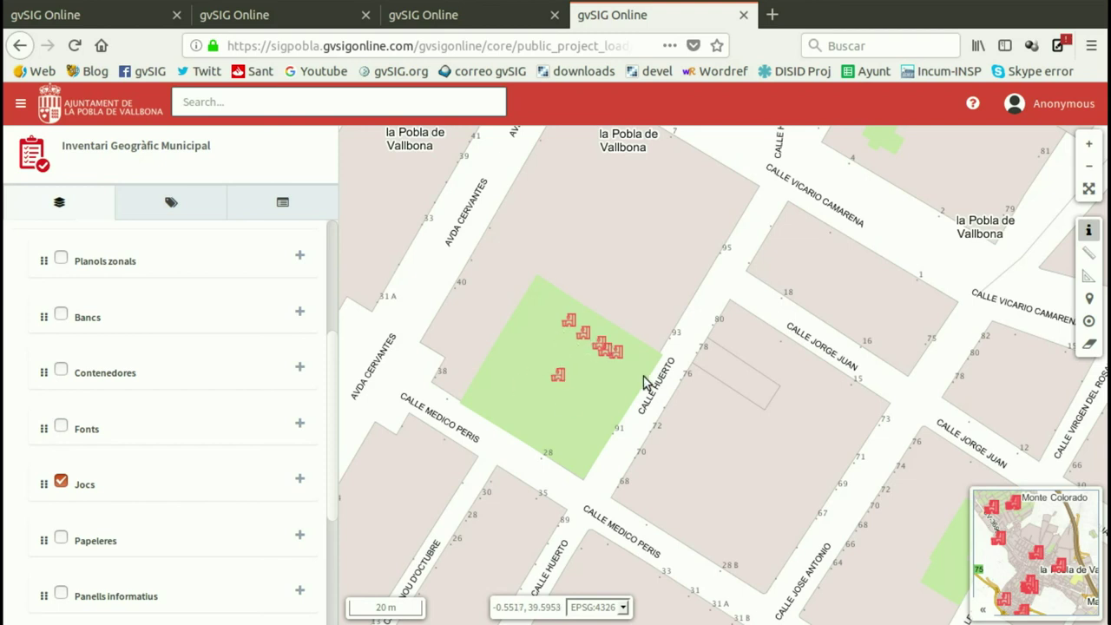
scroll(868, 278, "down", 2)
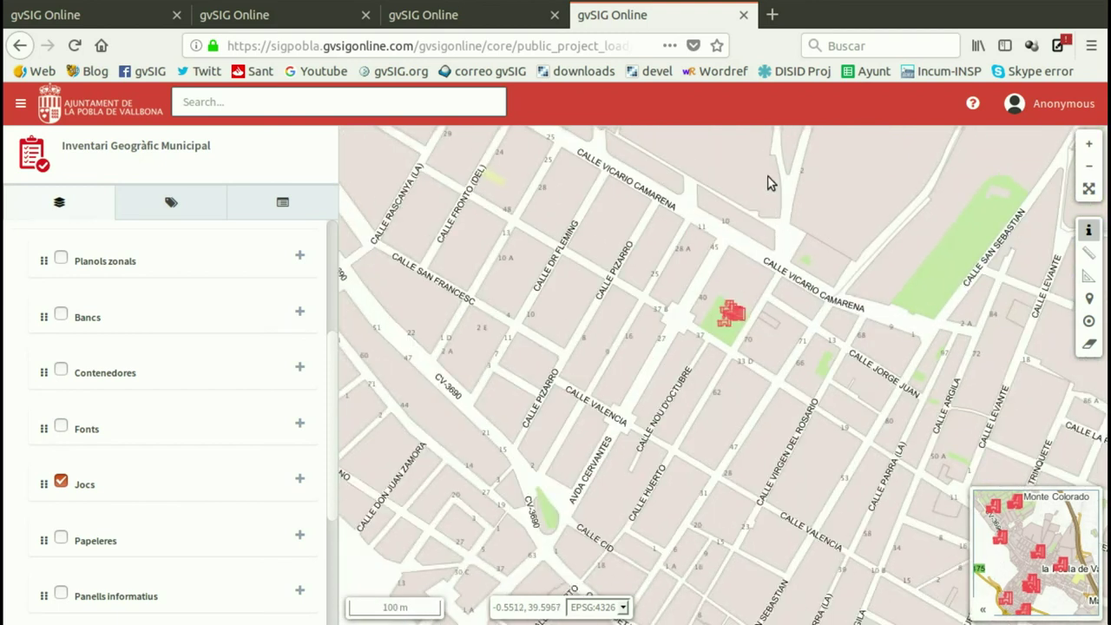
Open the site demo.gvsigonline.com/gvsigonline in a new browser tab.
left_click(771, 15)
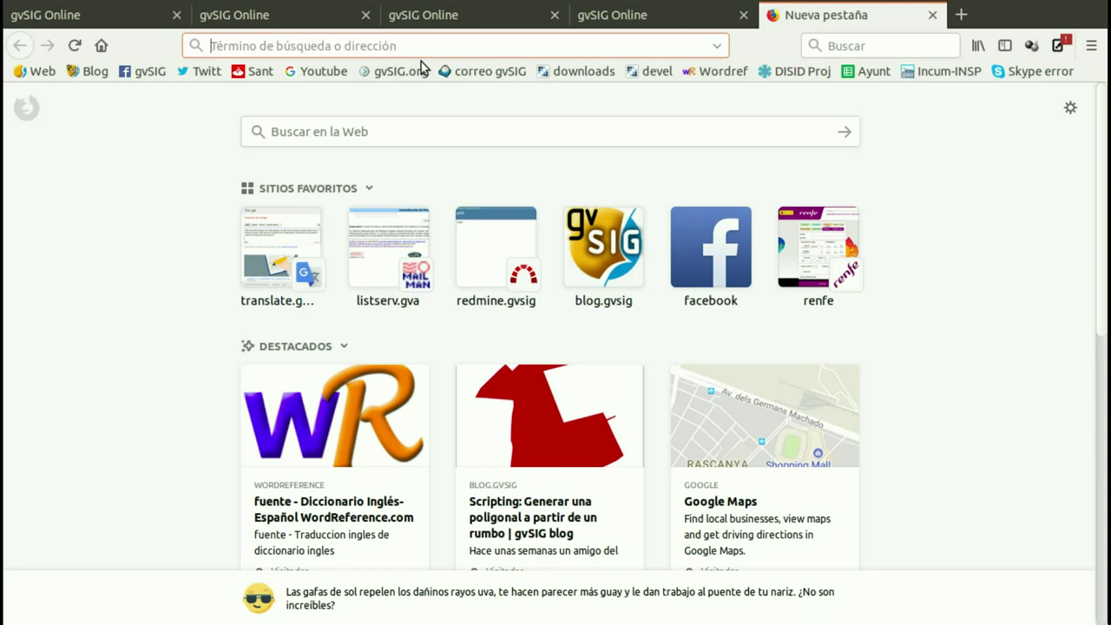
type("dw")
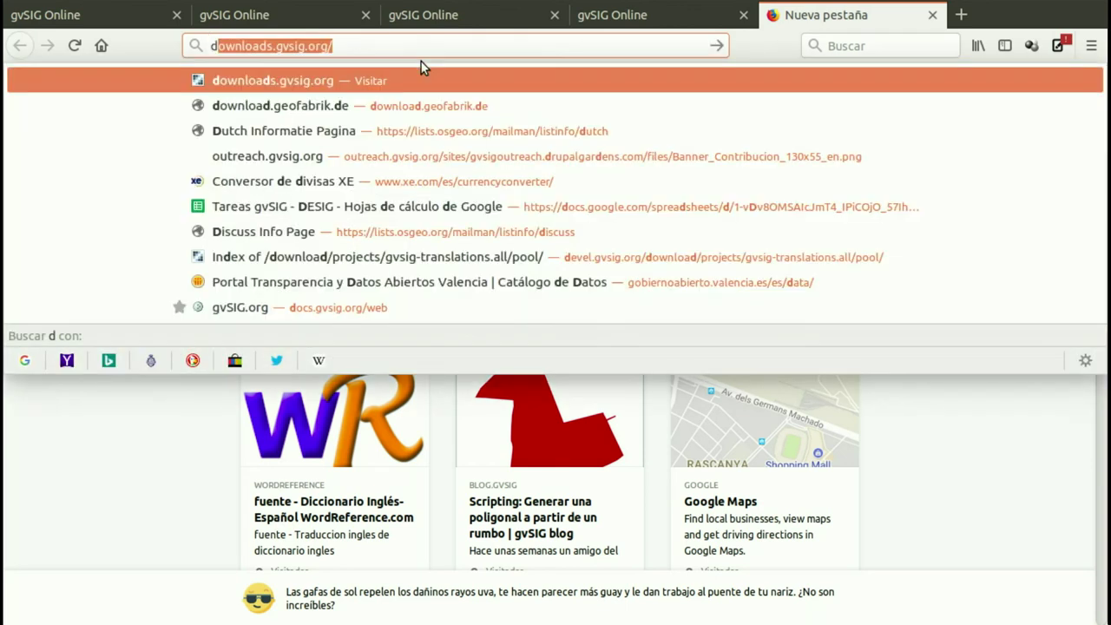
key("BackSpace")
type("e")
key("Return")
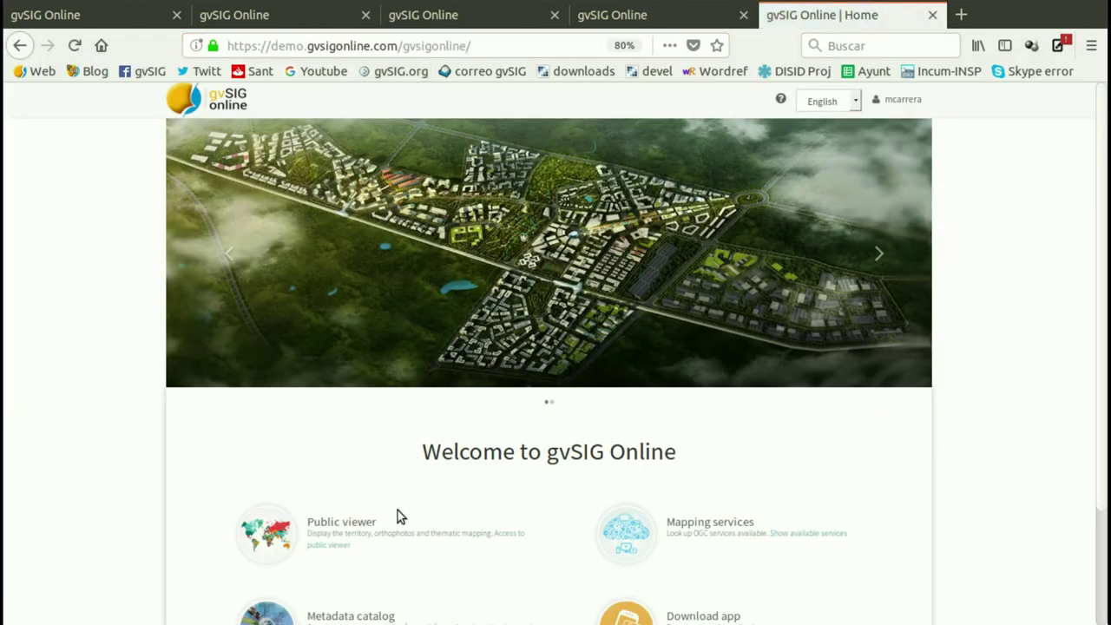
Load the IDE Quintanar del Rey project from the public viewer and turn on its Catastro urbana layer over the town's northern part.
left_click(354, 526)
left_click(280, 322)
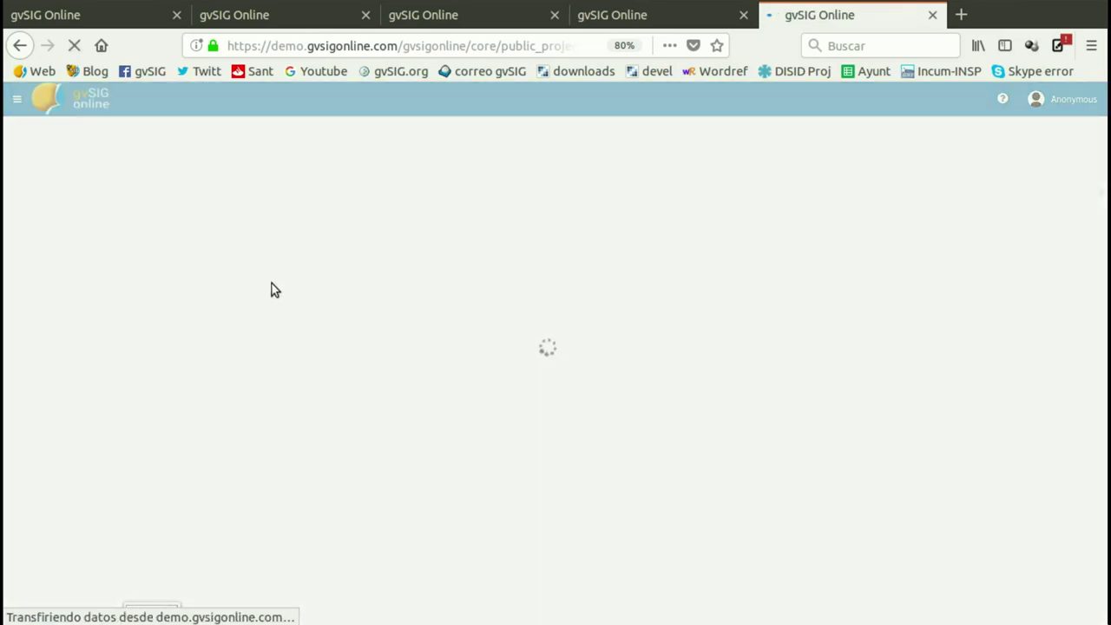
scroll(660, 356, "up", 5)
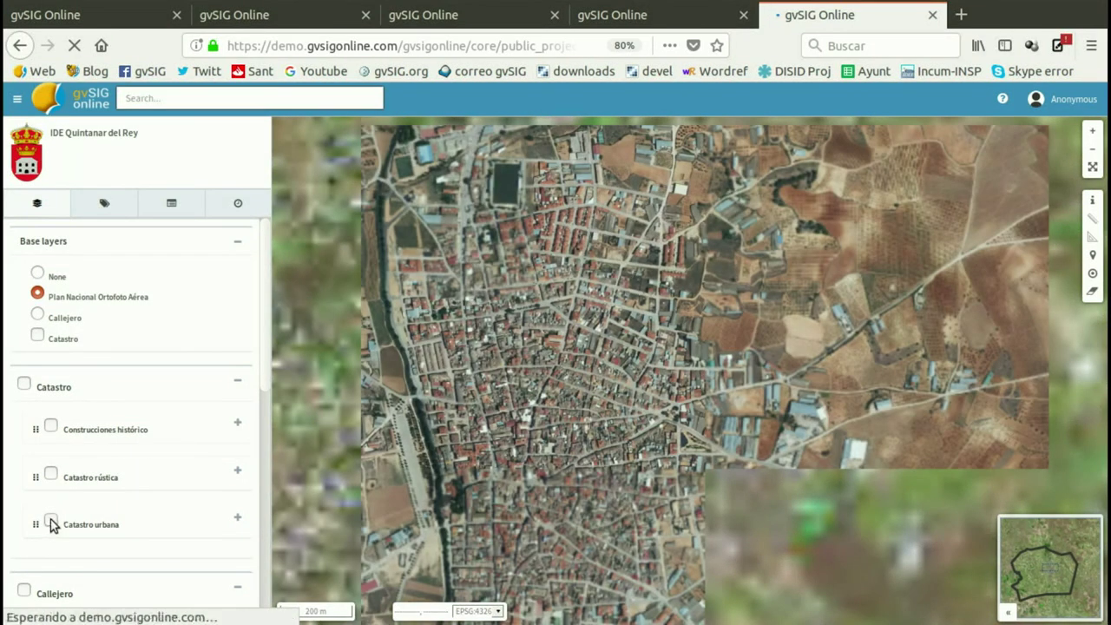
left_click(51, 523)
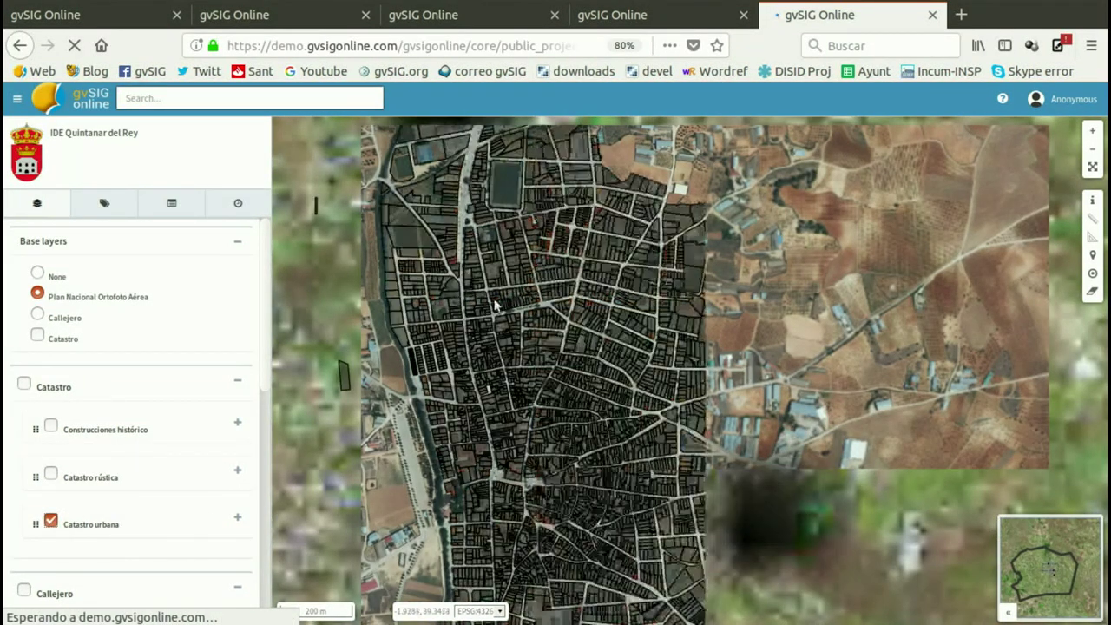
mouse_move(549, 211)
left_mouse_down()
mouse_move(570, 303)
mouse_move(566, 434)
mouse_move(549, 418)
left_mouse_up()
scroll(532, 403, "up", 1)
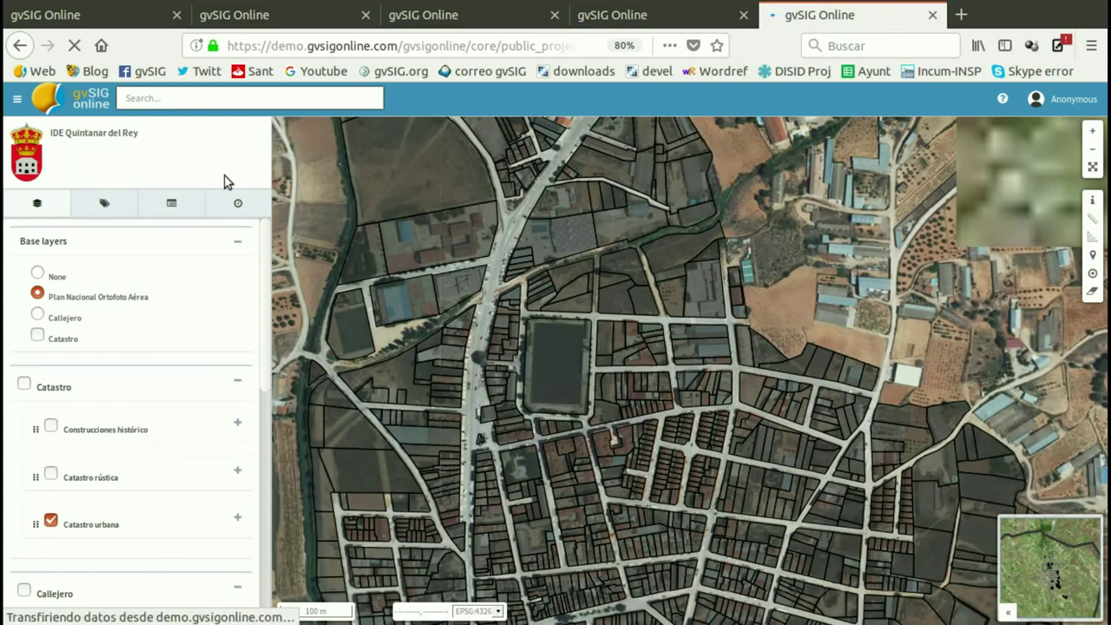
Enable the temporal features for the Catastro urbana layer and move its single date back to 23-03-2011.
left_click(237, 203)
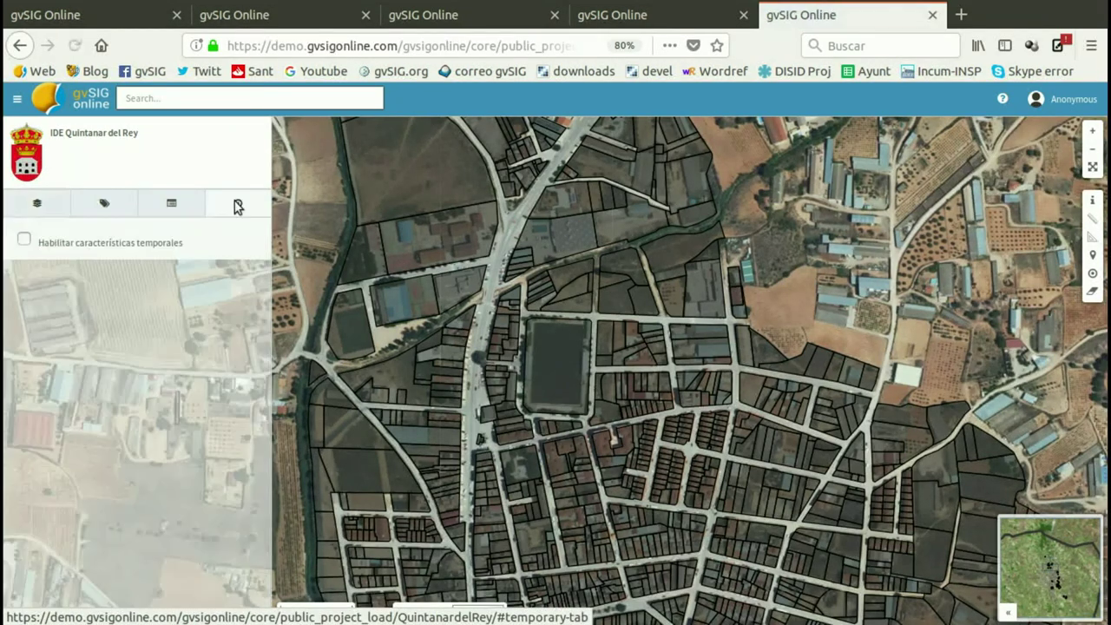
left_click(24, 242)
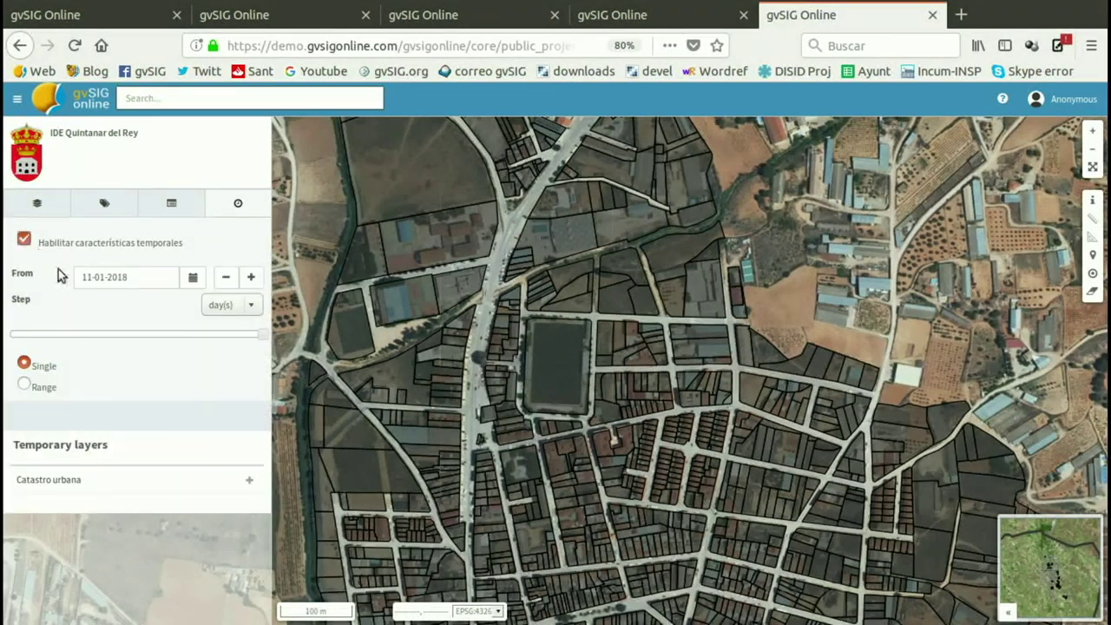
left_click_drag(263, 337, 153, 339)
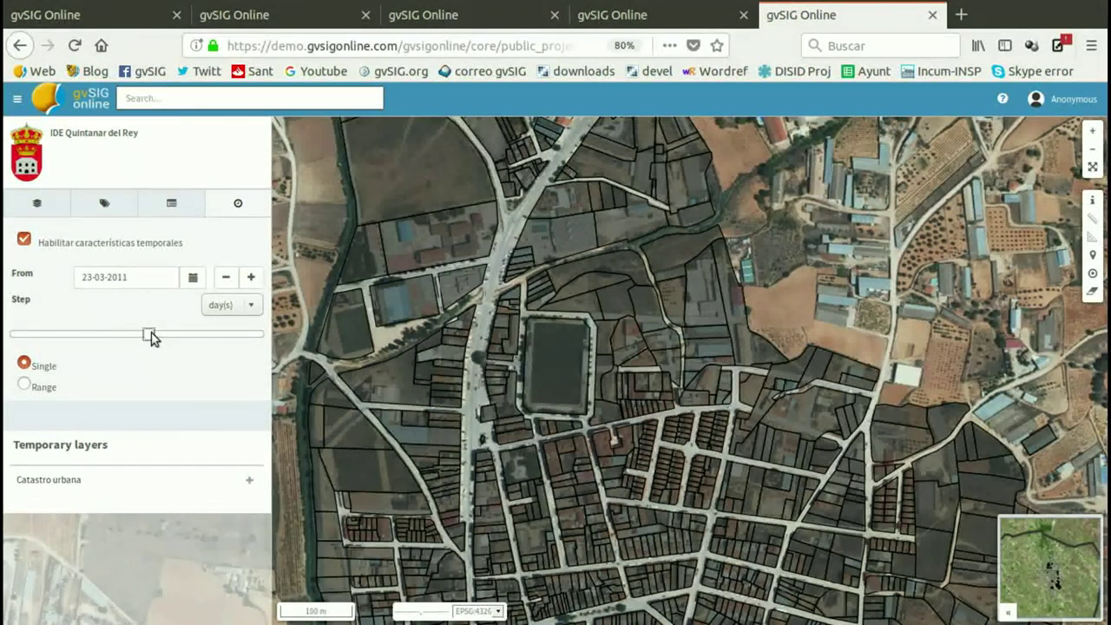